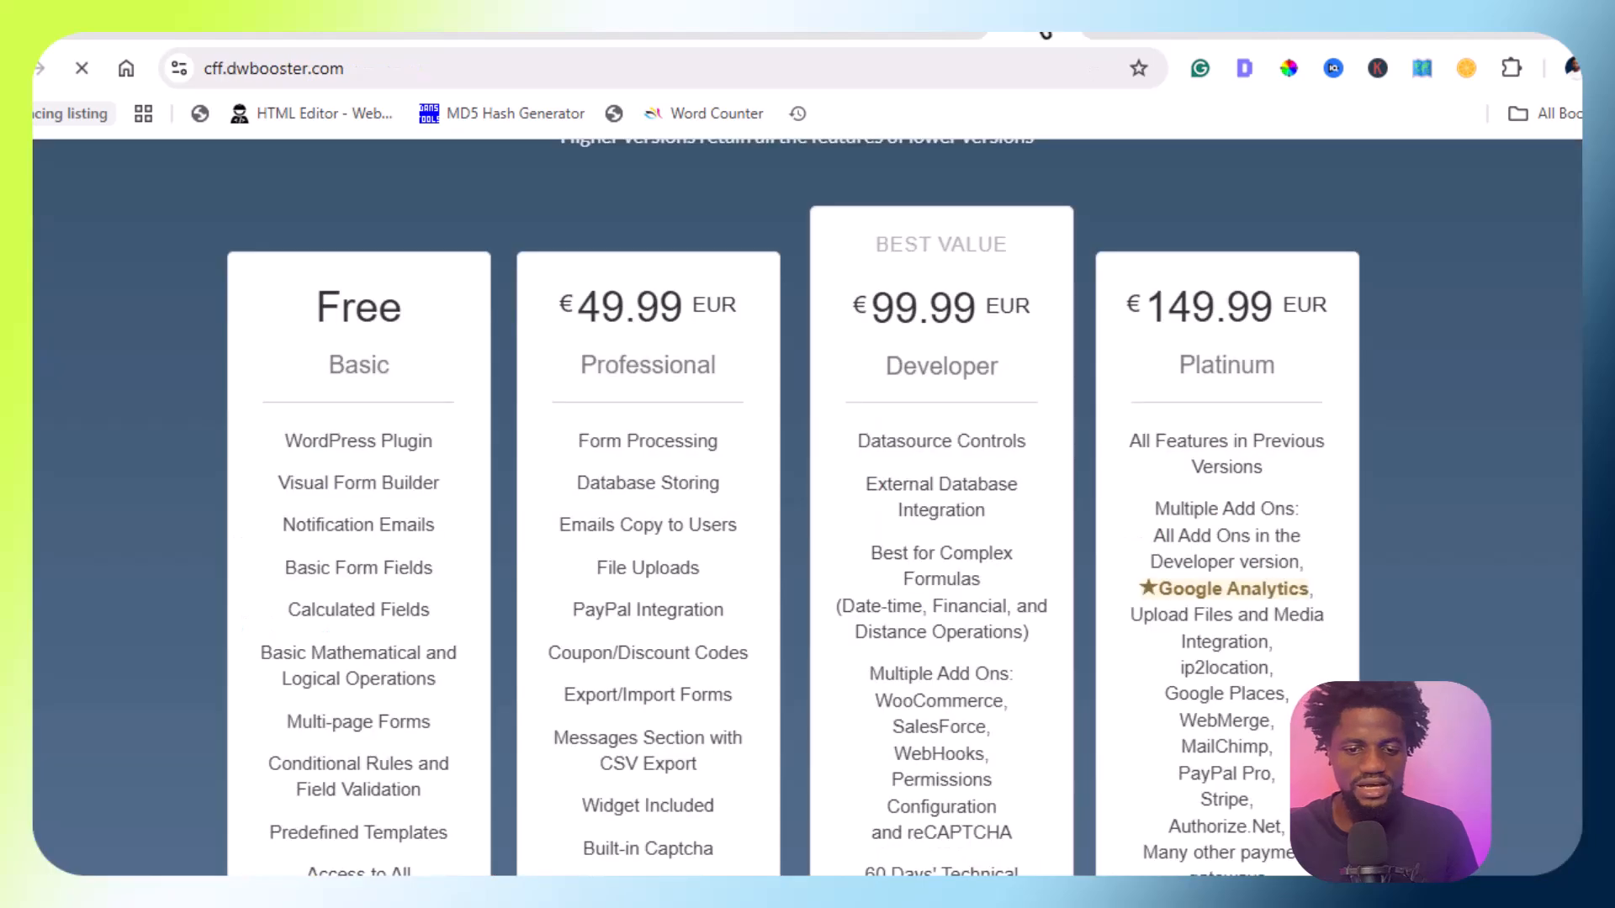
Review the CFF version plans, examining the Professional plan's price and its Export/Import Forms feature
scroll(981, 579, "up", 5)
scroll(981, 568, "down", 8)
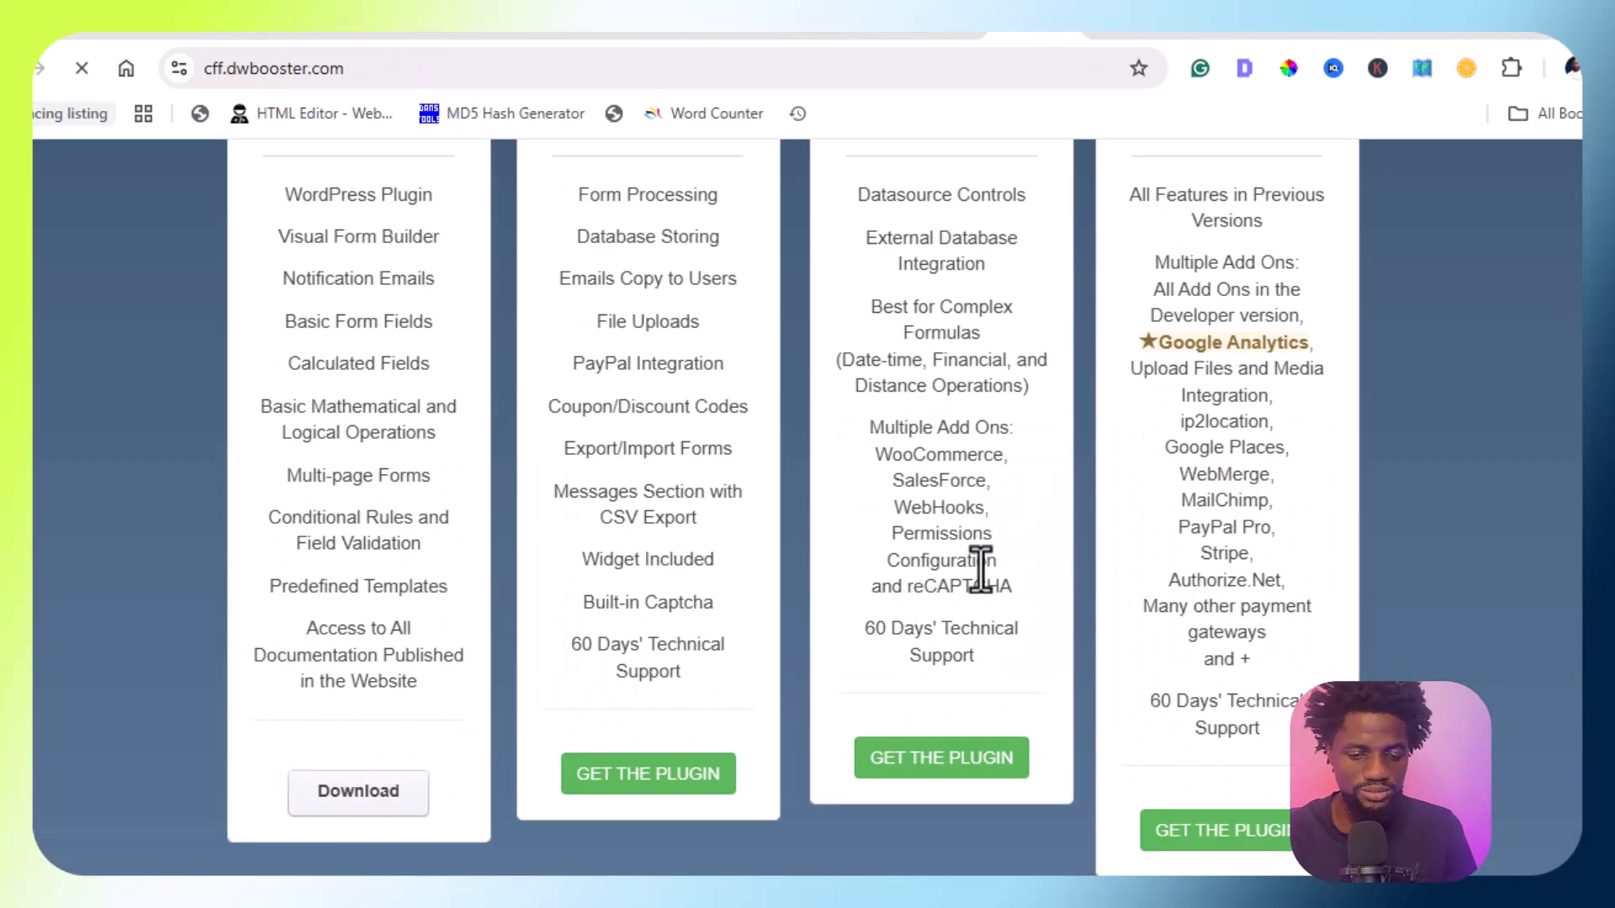
scroll(980, 569, "up", 6)
scroll(980, 569, "up", 10)
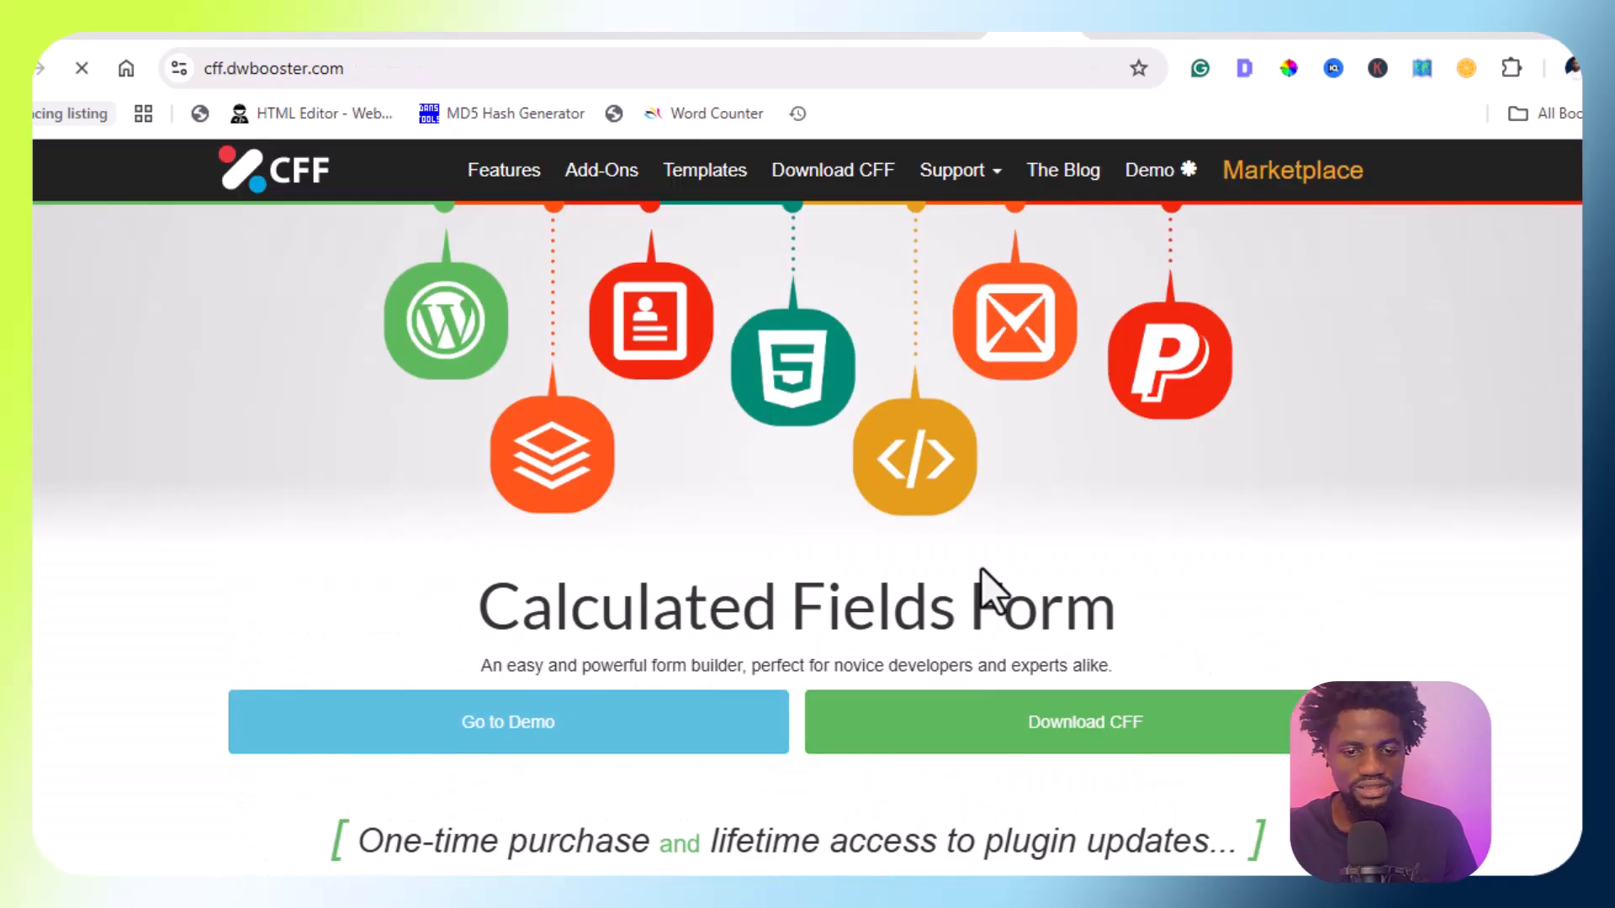
scroll(920, 440, "down", 10)
scroll(919, 440, "up", 4)
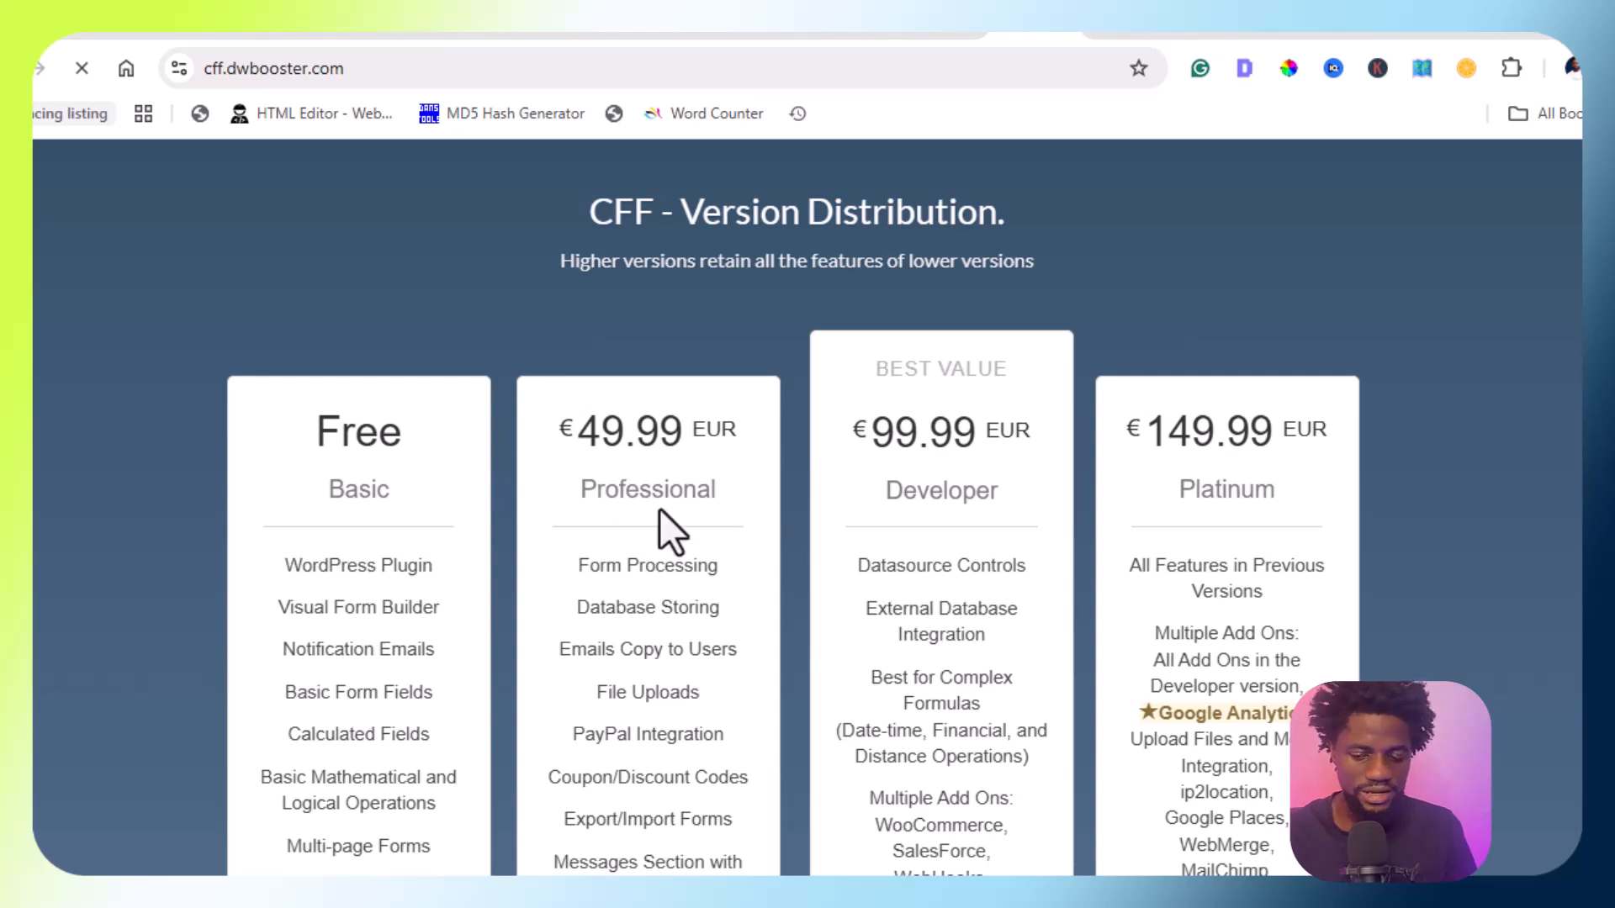
left_click_drag(584, 407, 749, 444)
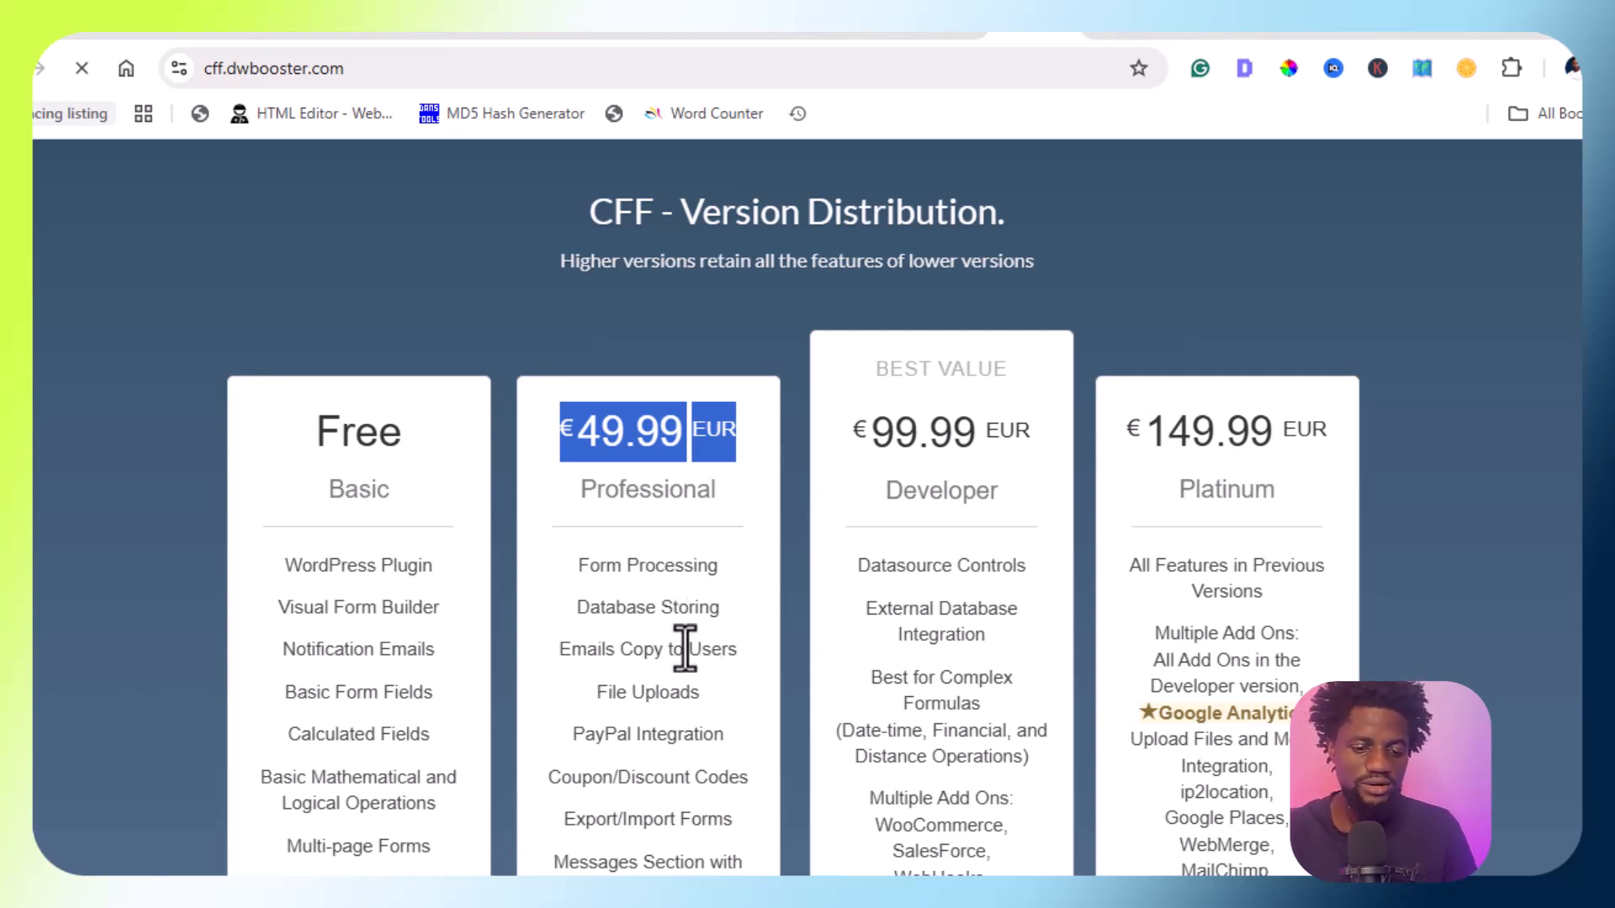
scroll(685, 648, "down", 2)
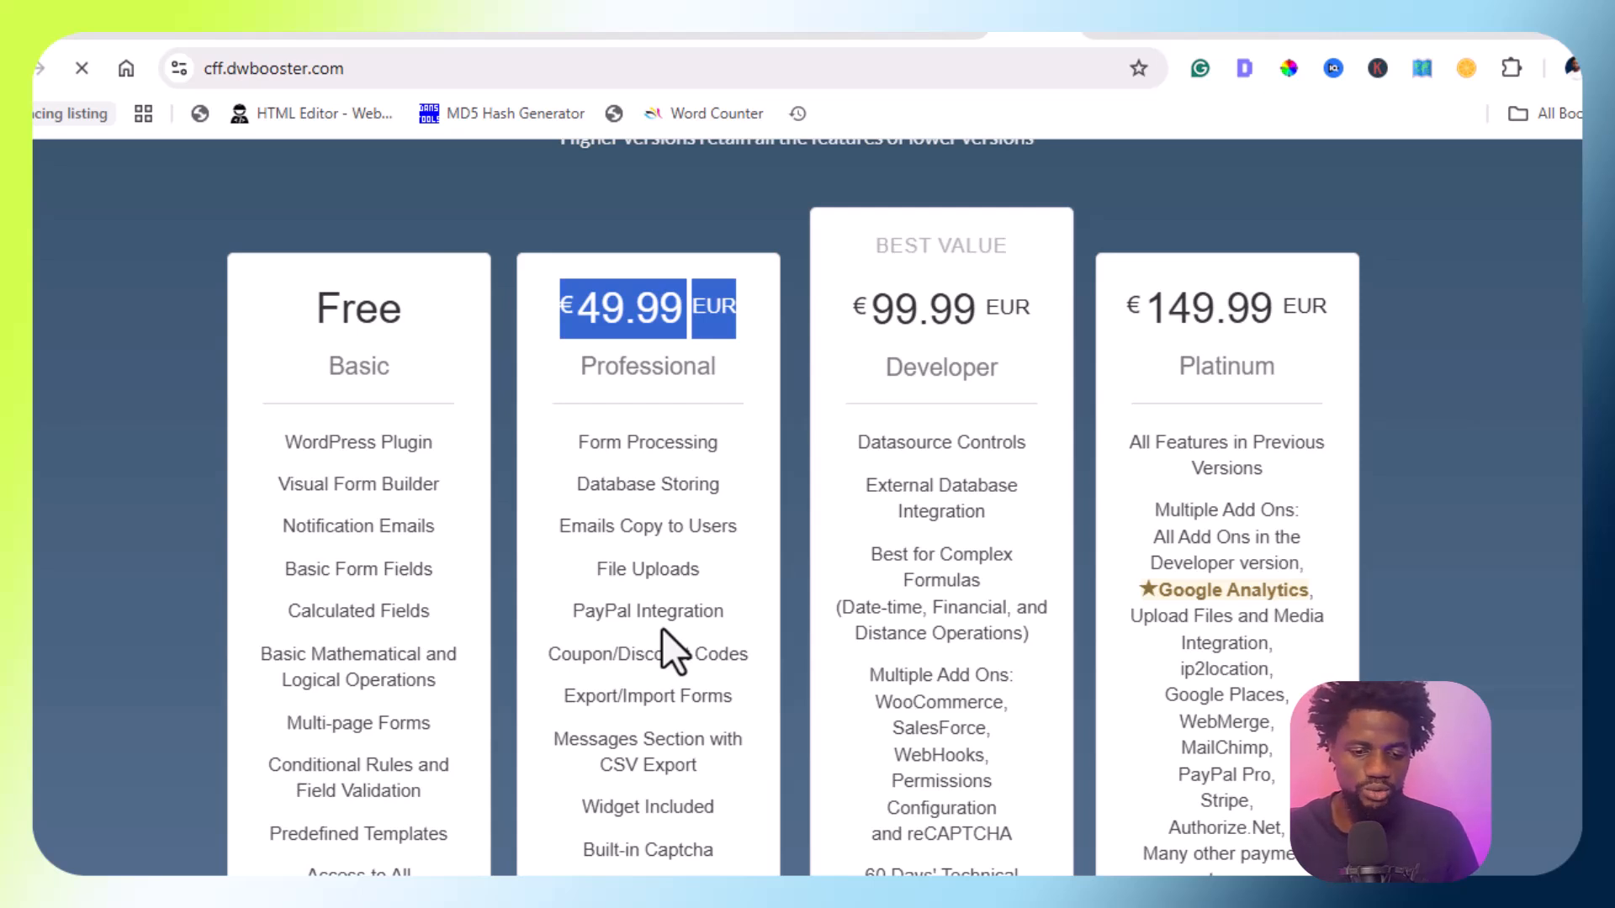
scroll(659, 648, "down", 2)
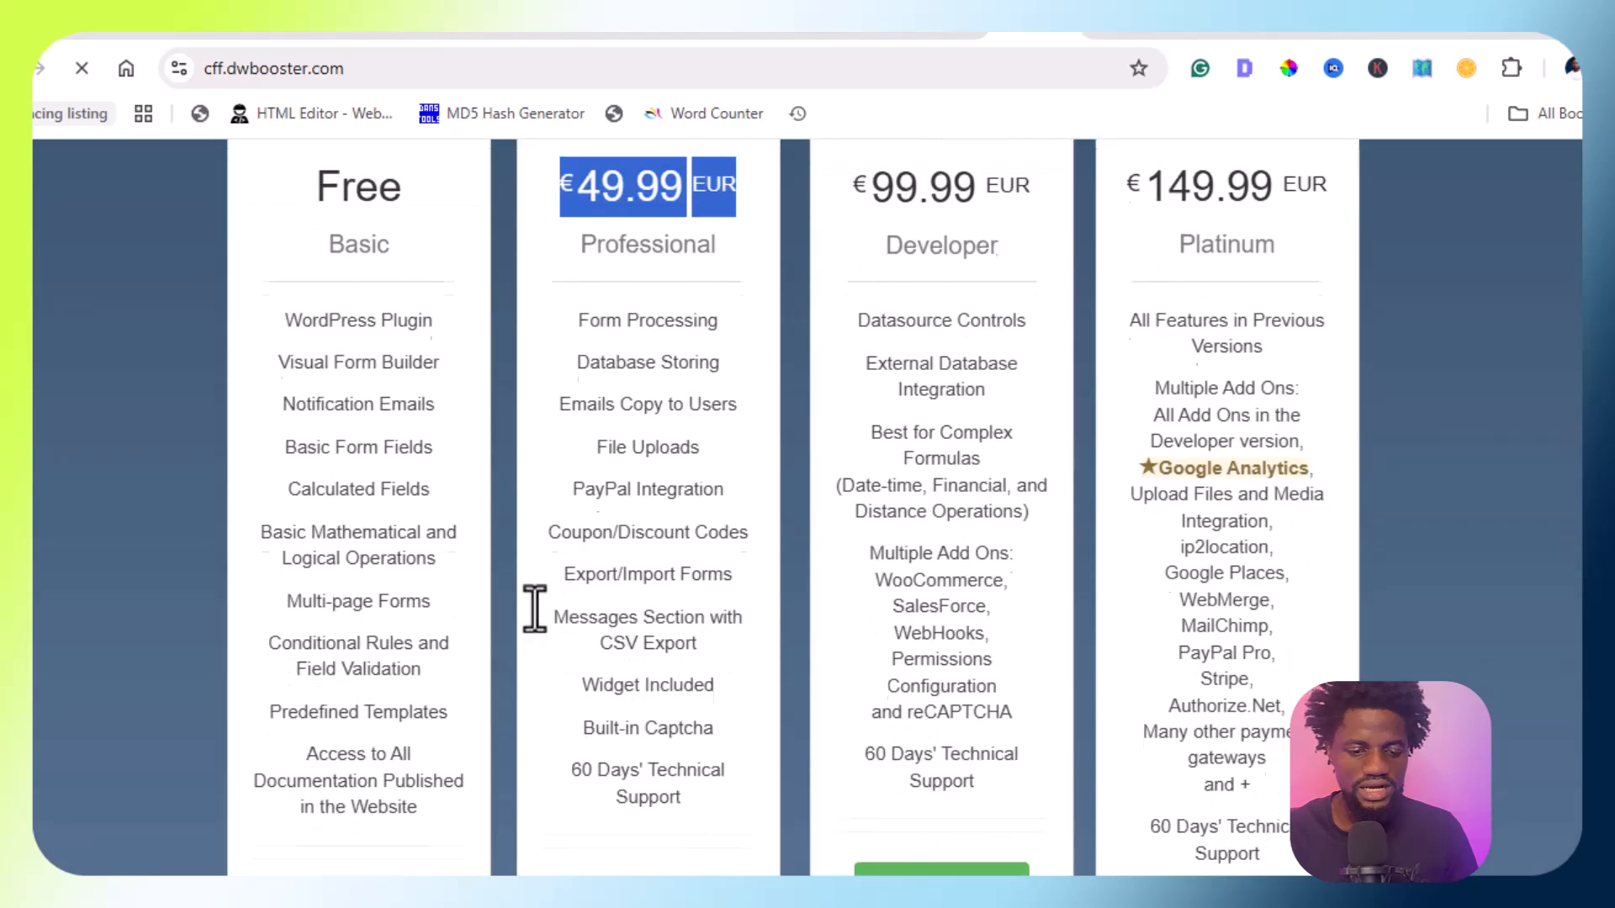
left_click_drag(608, 573, 722, 573)
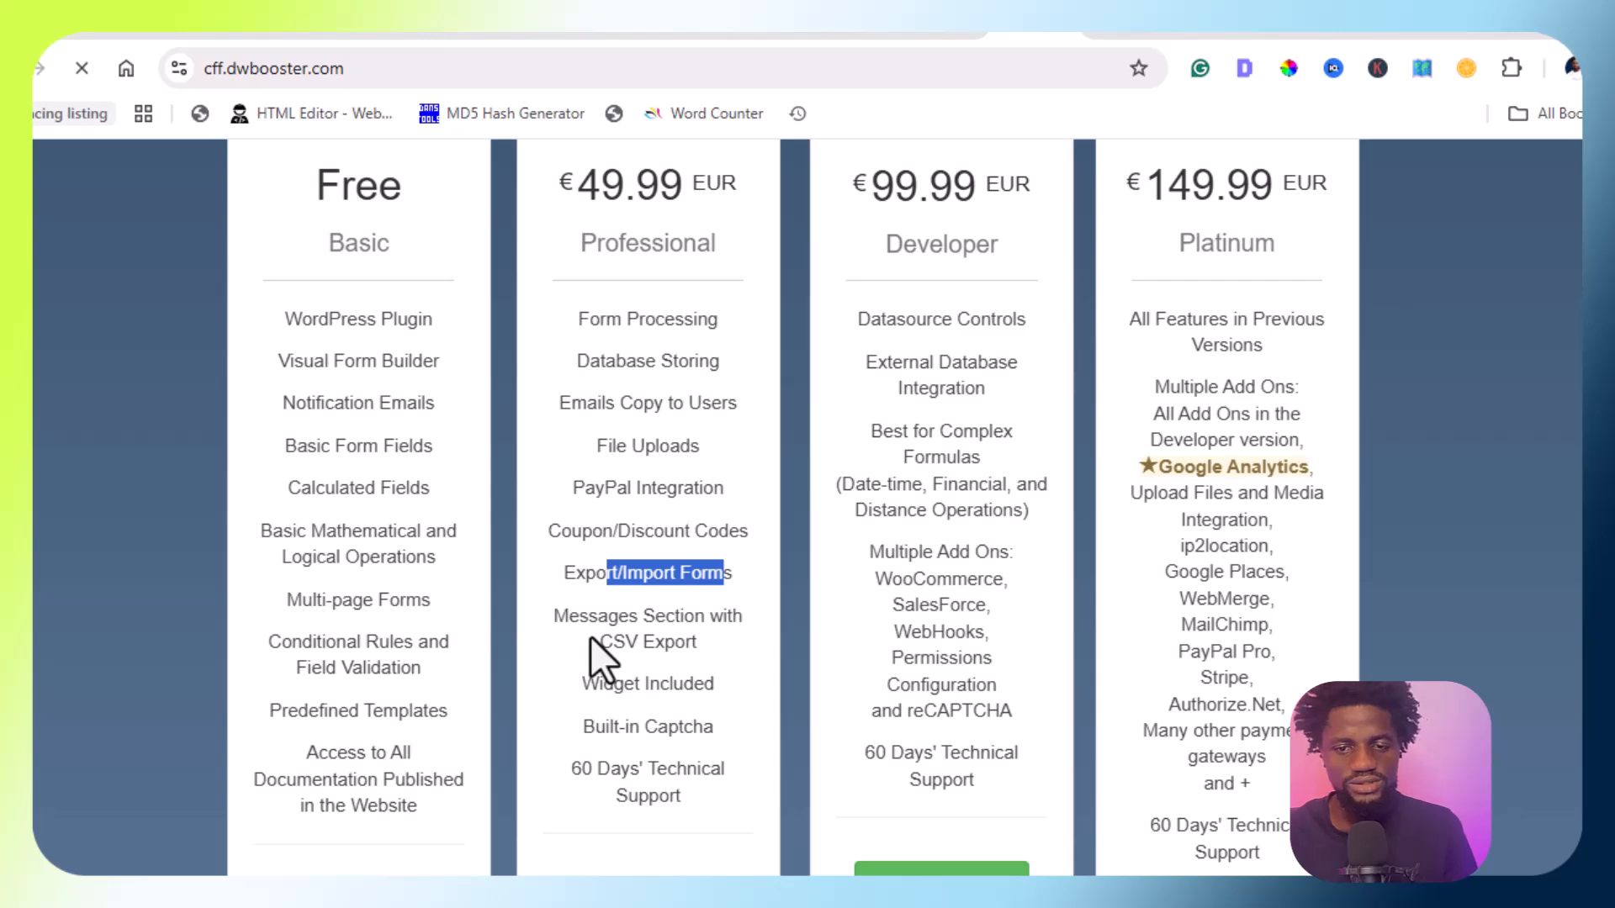
Switch to the Contact me form in the form builder and compare its layout with the live contact page
left_click(1166, 33)
left_click(1215, 33)
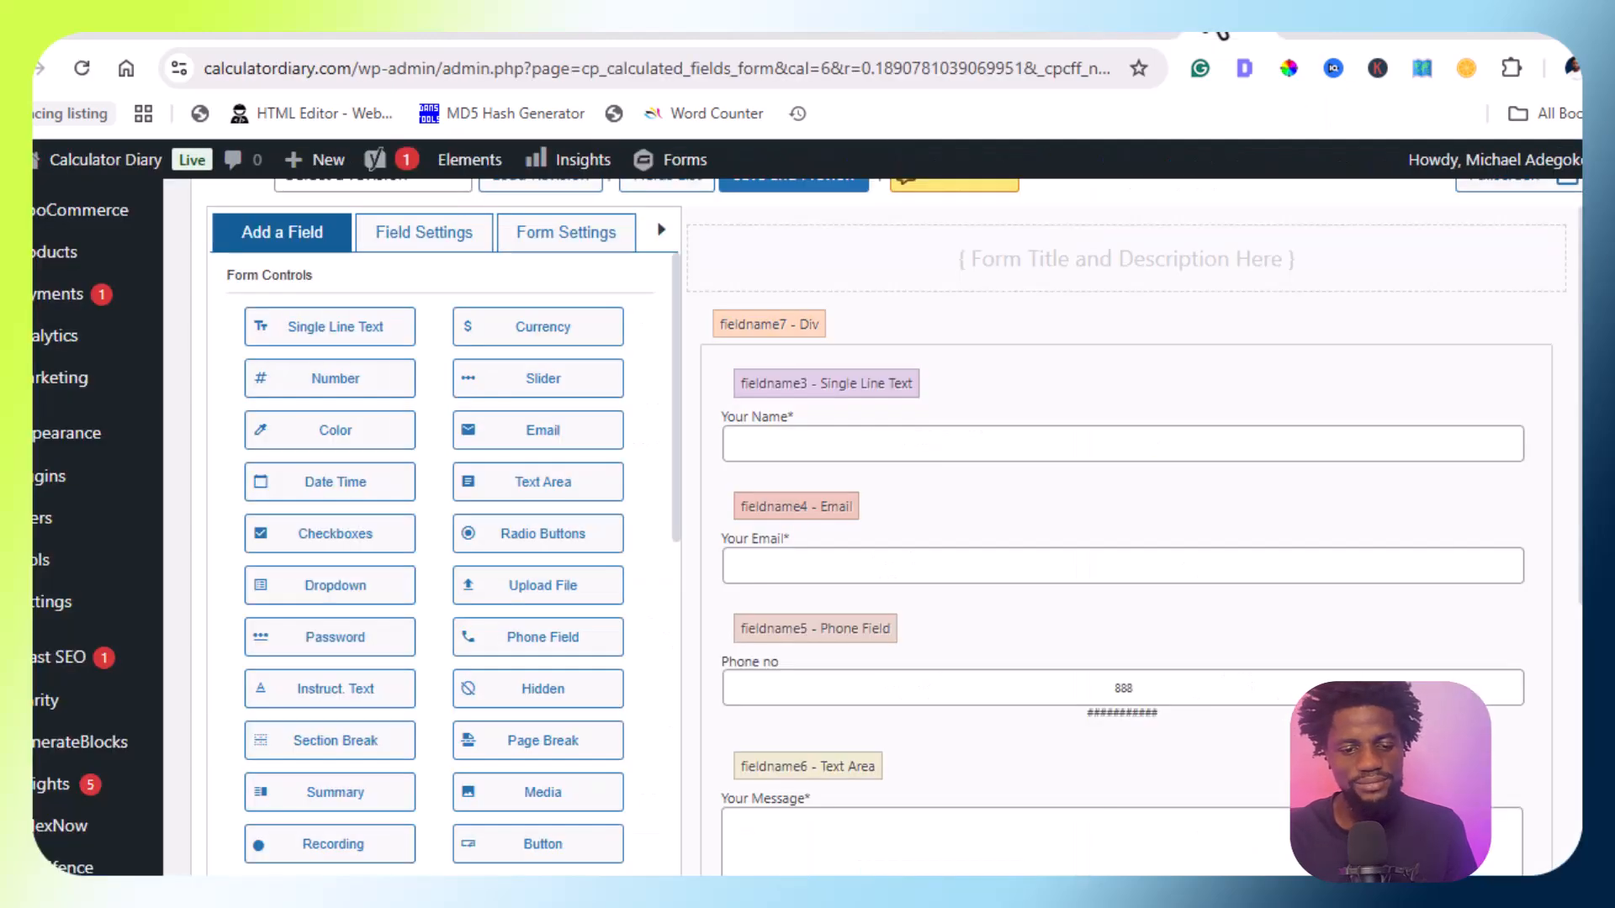
scroll(1391, 442, "up", 5)
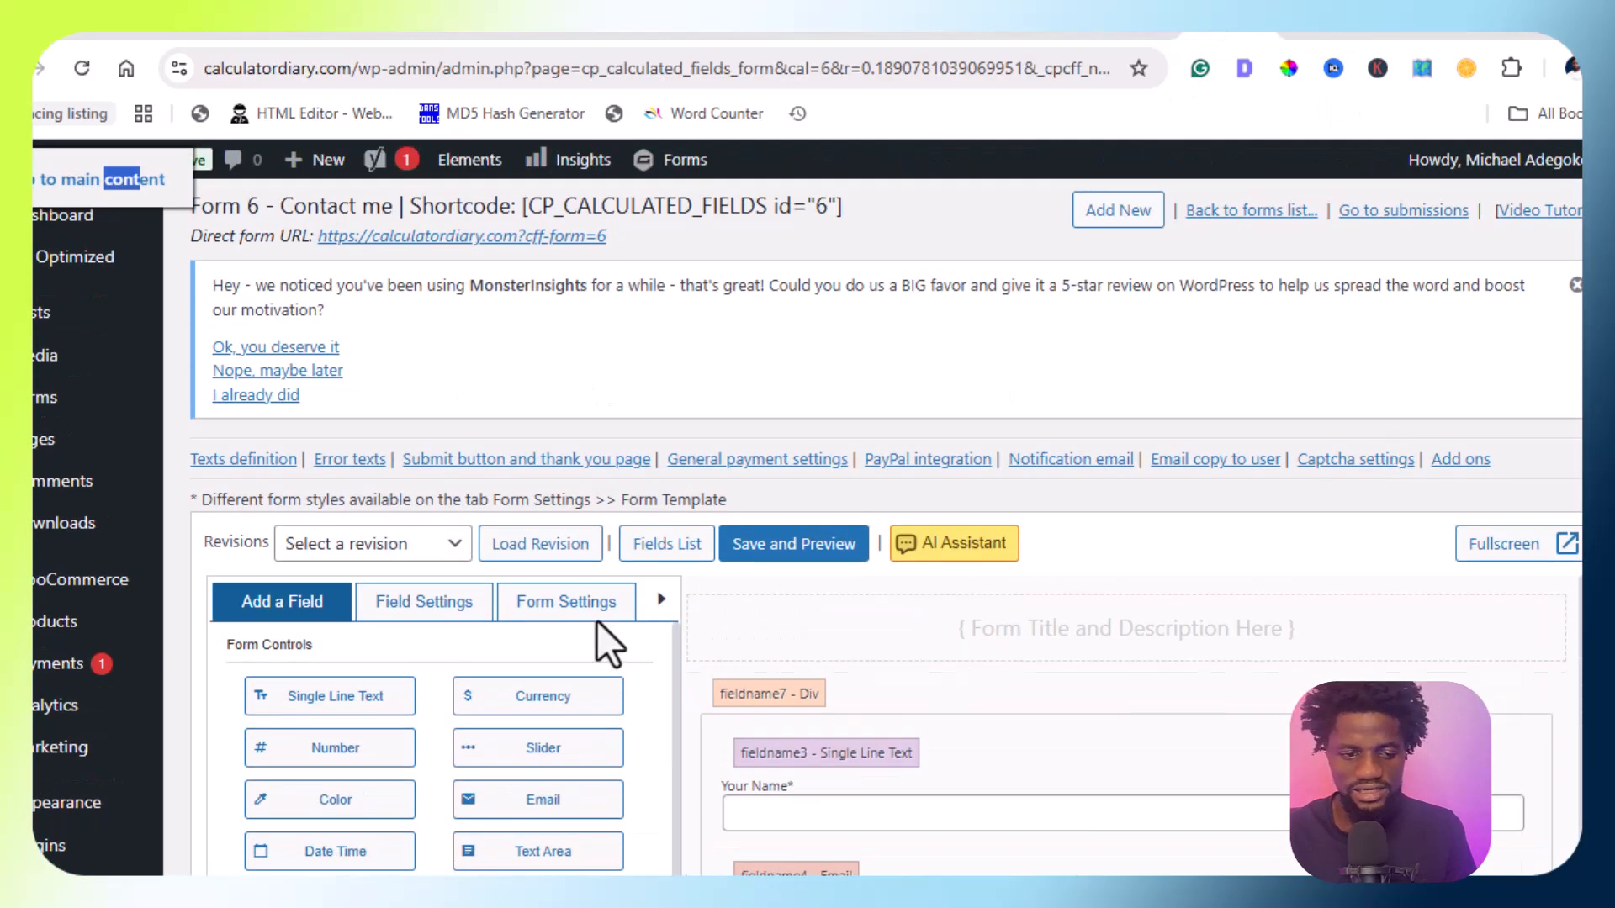
scroll(1144, 530, "down", 1)
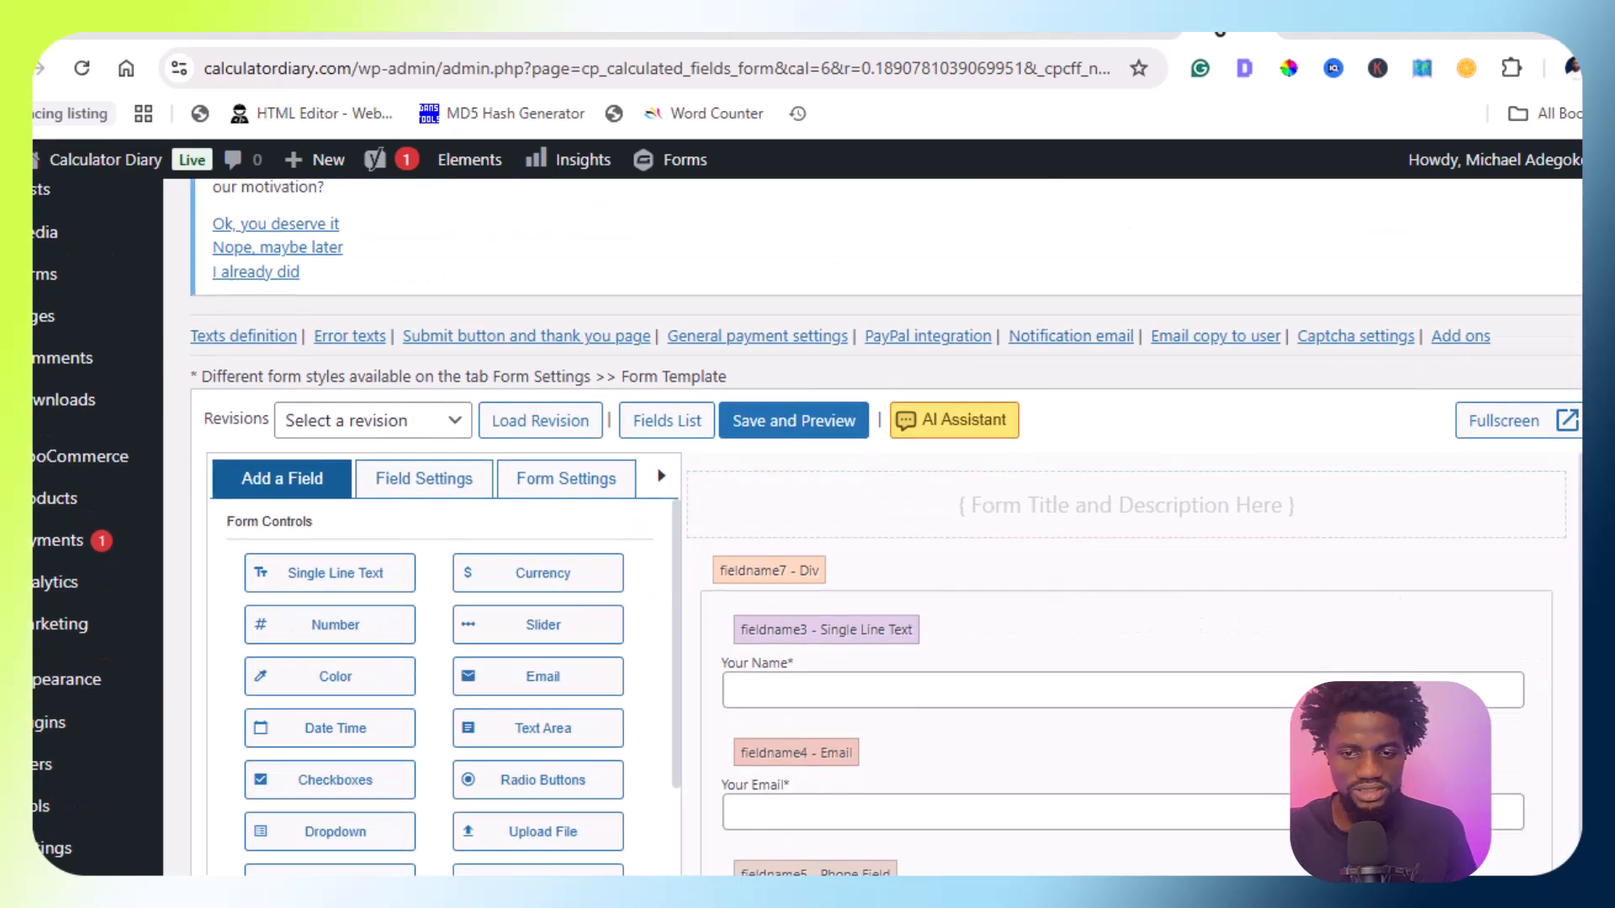
left_click(1310, 36)
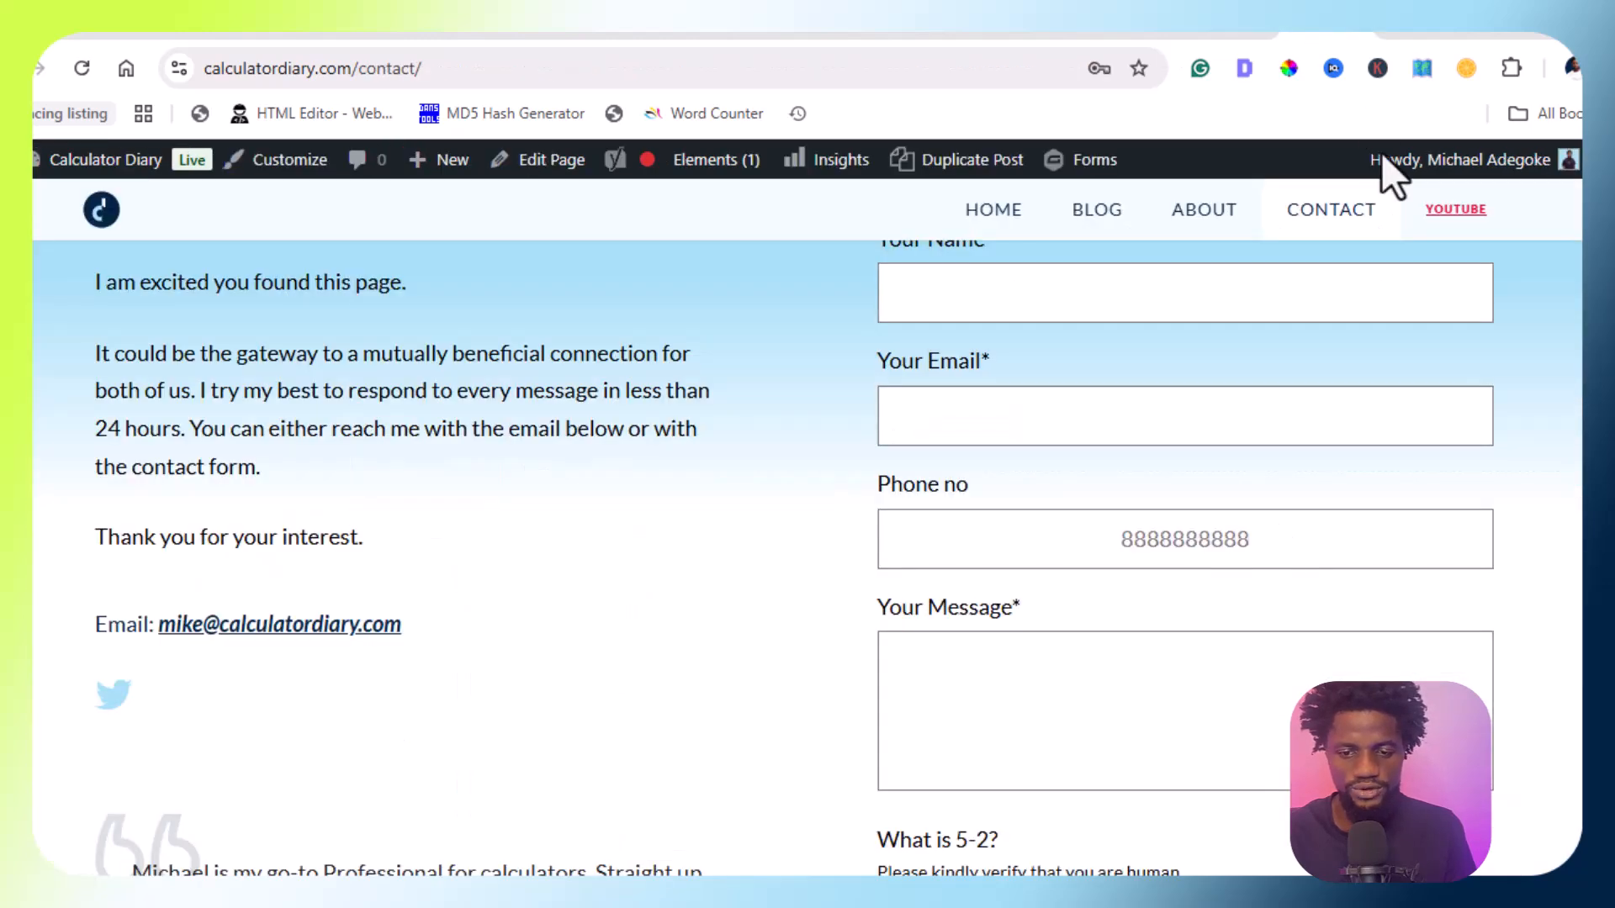
left_click(1236, 35)
scroll(1146, 723, "down", 3)
scroll(1346, 740, "up", 3)
scroll(1388, 757, "down", 2)
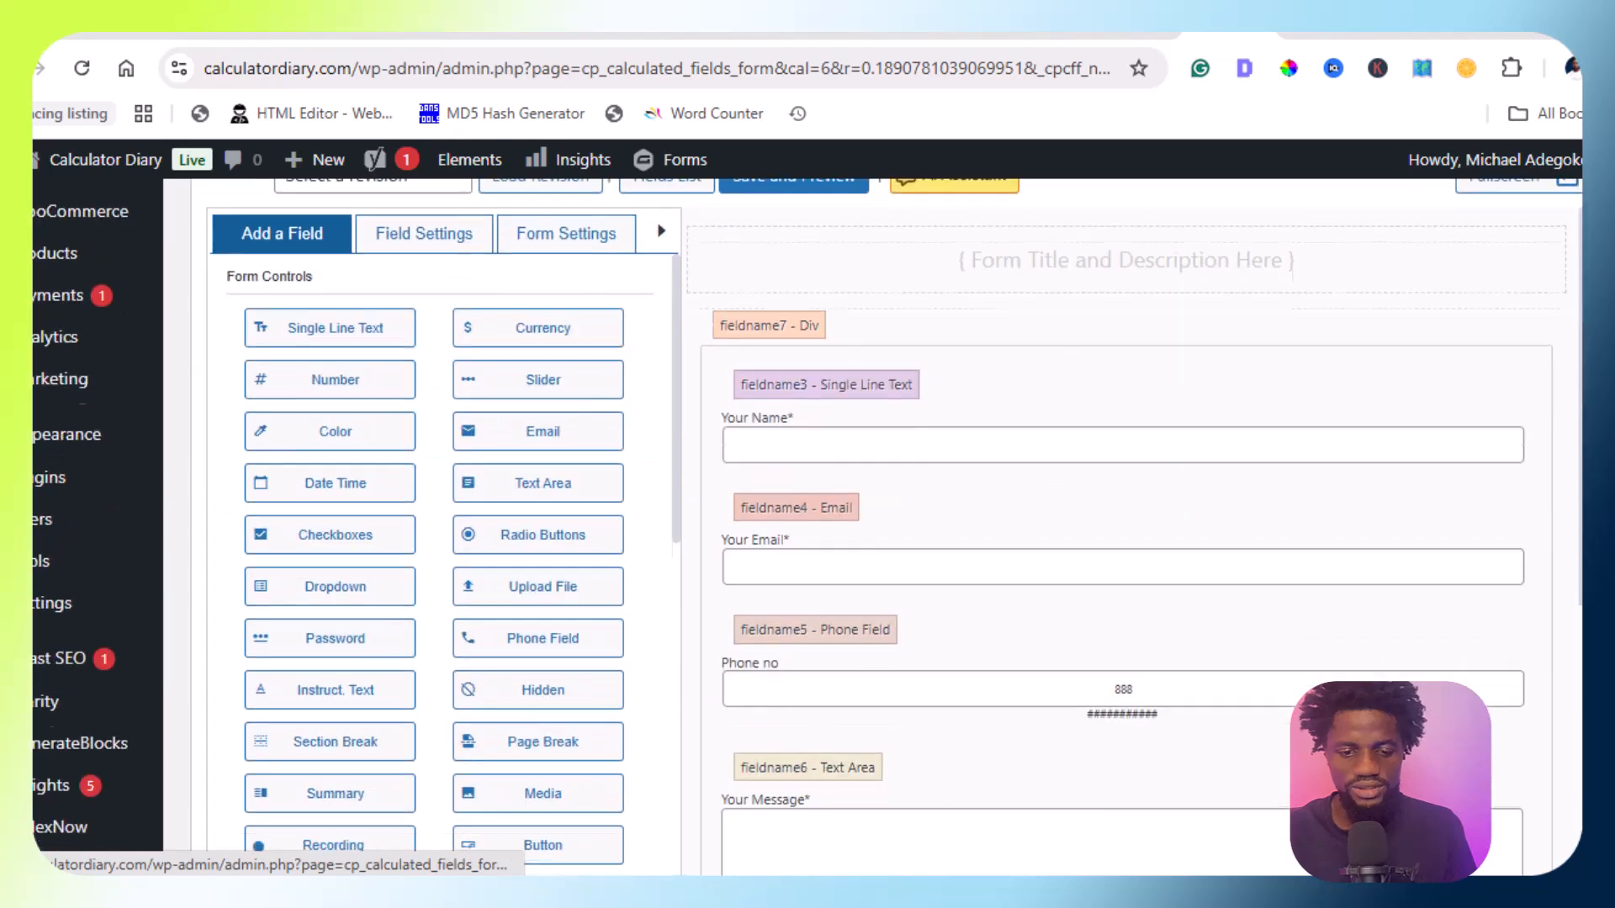
Open the settings of the Your Name single line text field and compare it with the name field on the live contact page
left_click(824, 423)
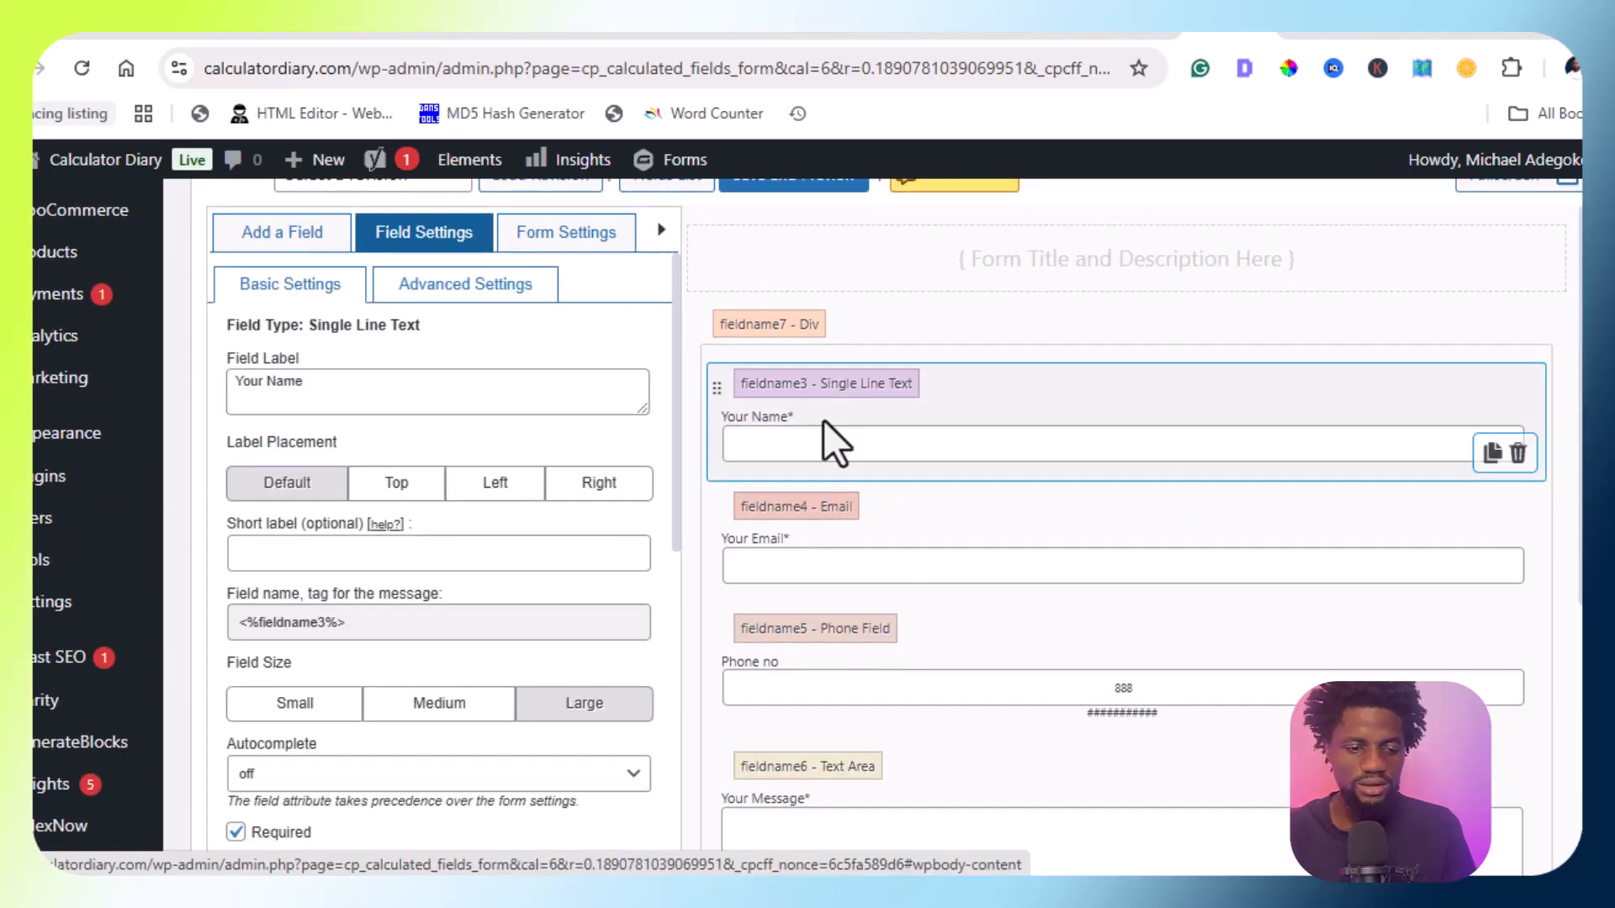
left_click(277, 234)
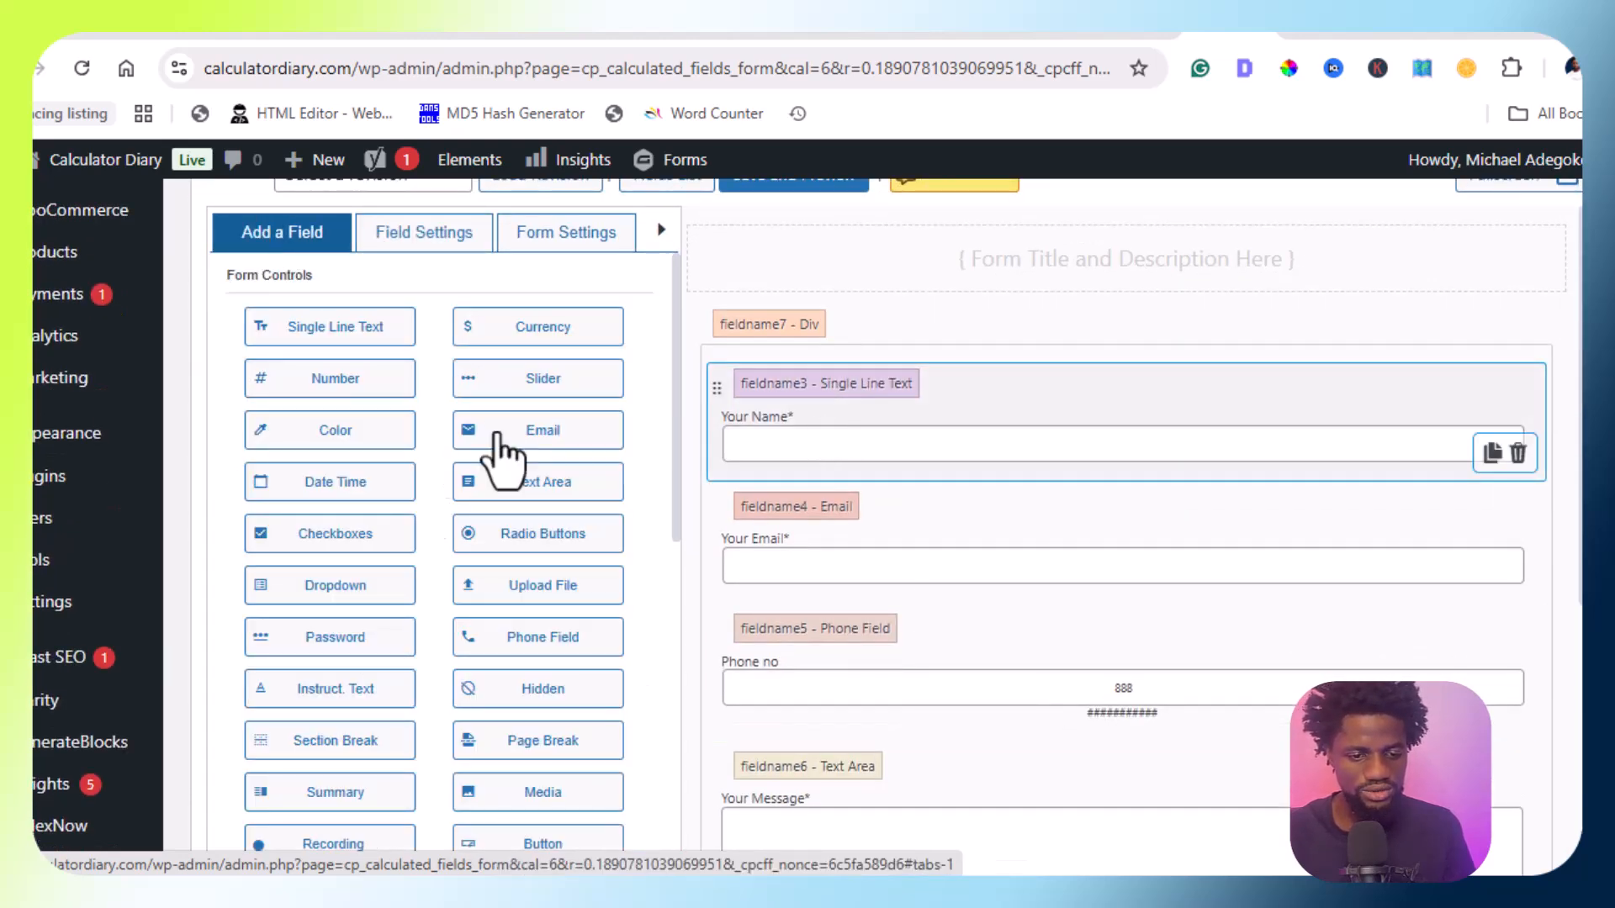
left_click(760, 418)
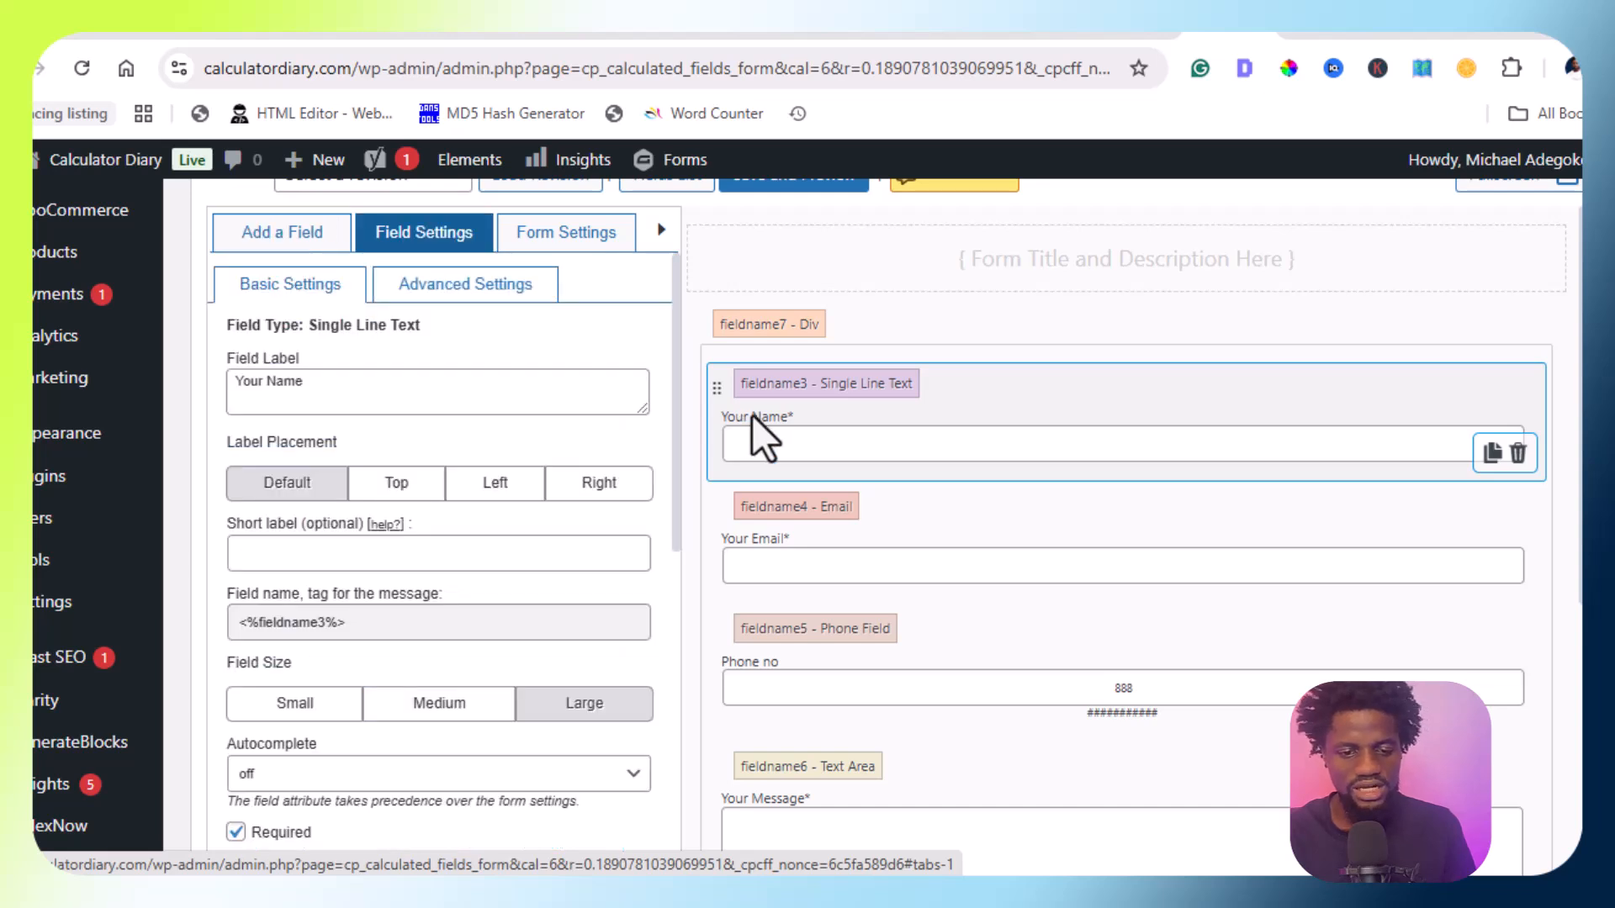
left_click(1329, 36)
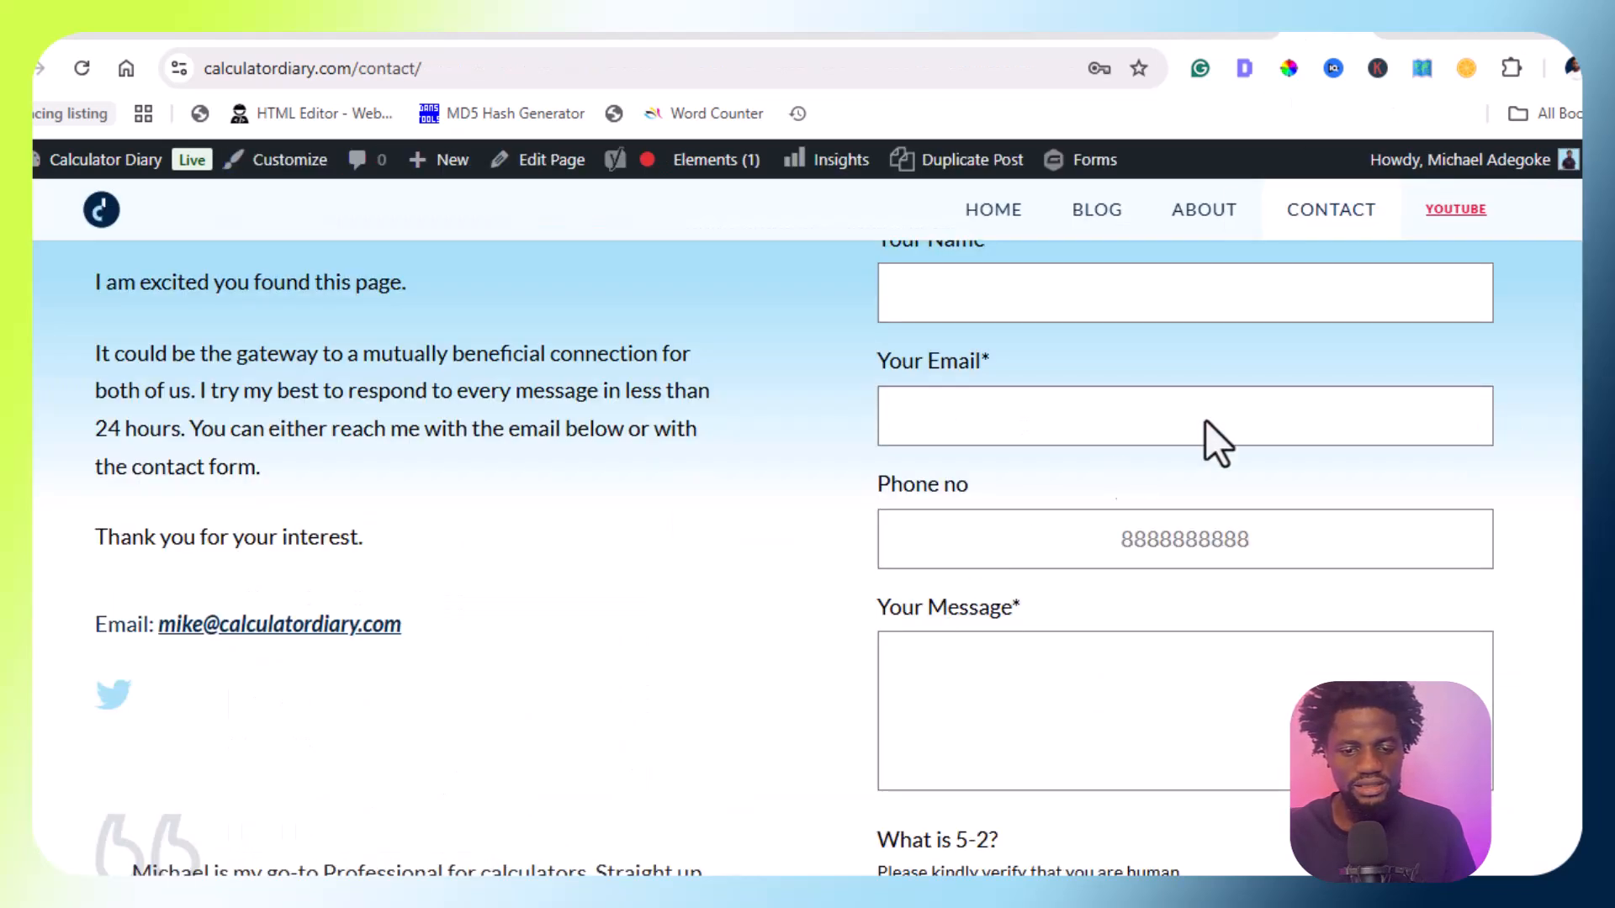
scroll(996, 410, "up", 1)
left_click(996, 410)
left_click(1230, 37)
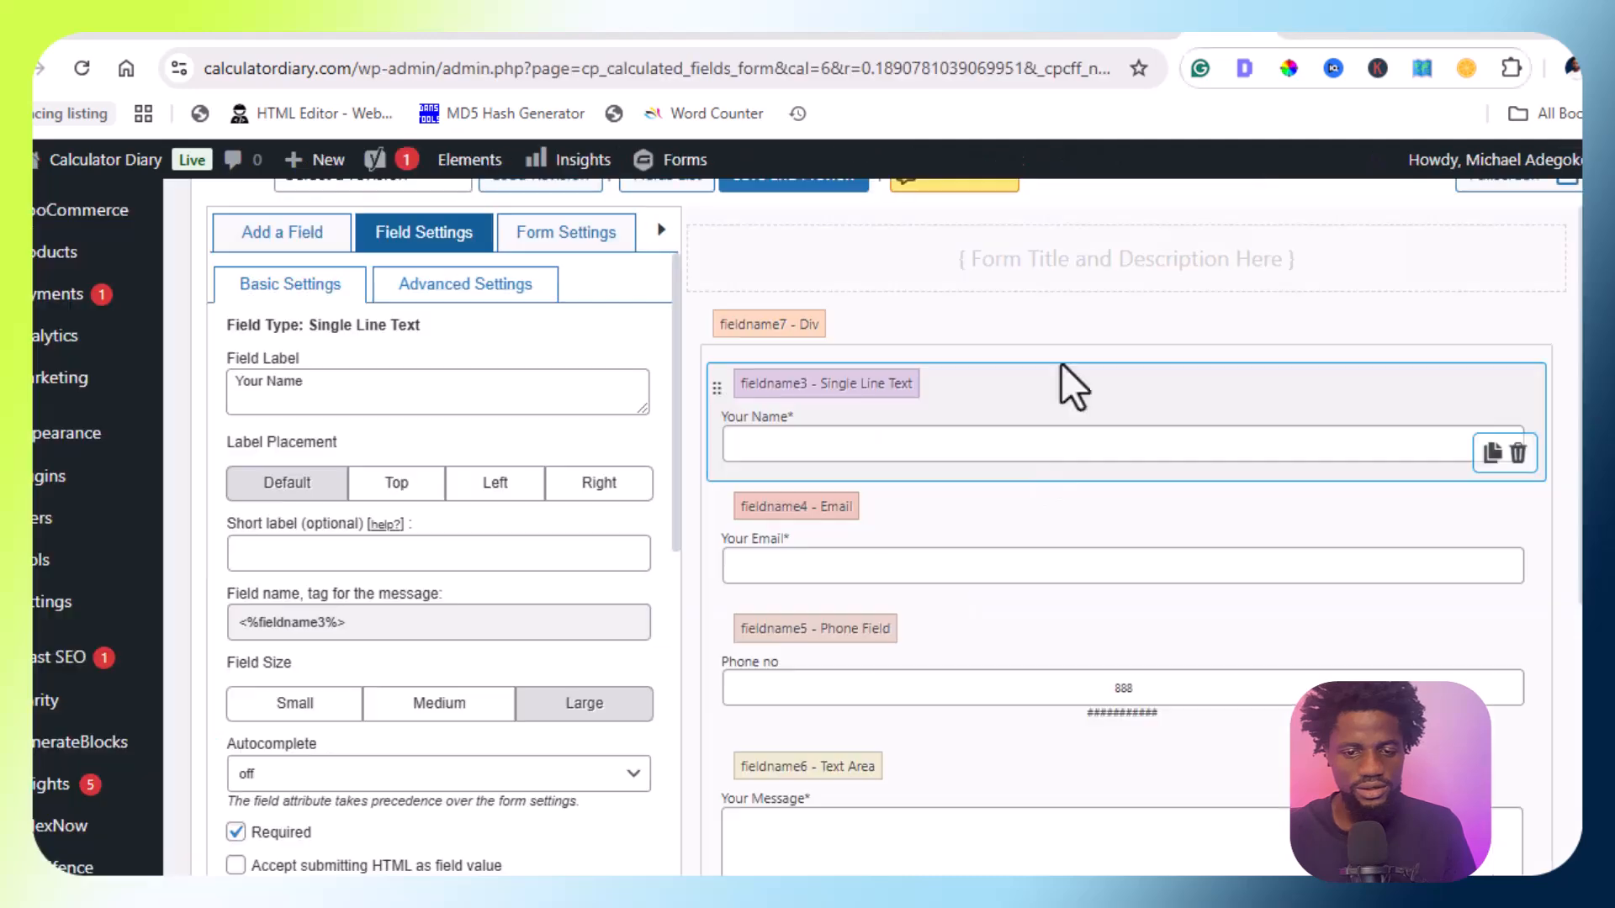
Examine the basic settings of the Your Name field, from its label and size to validation and predefined value
scroll(775, 859, "down", 1)
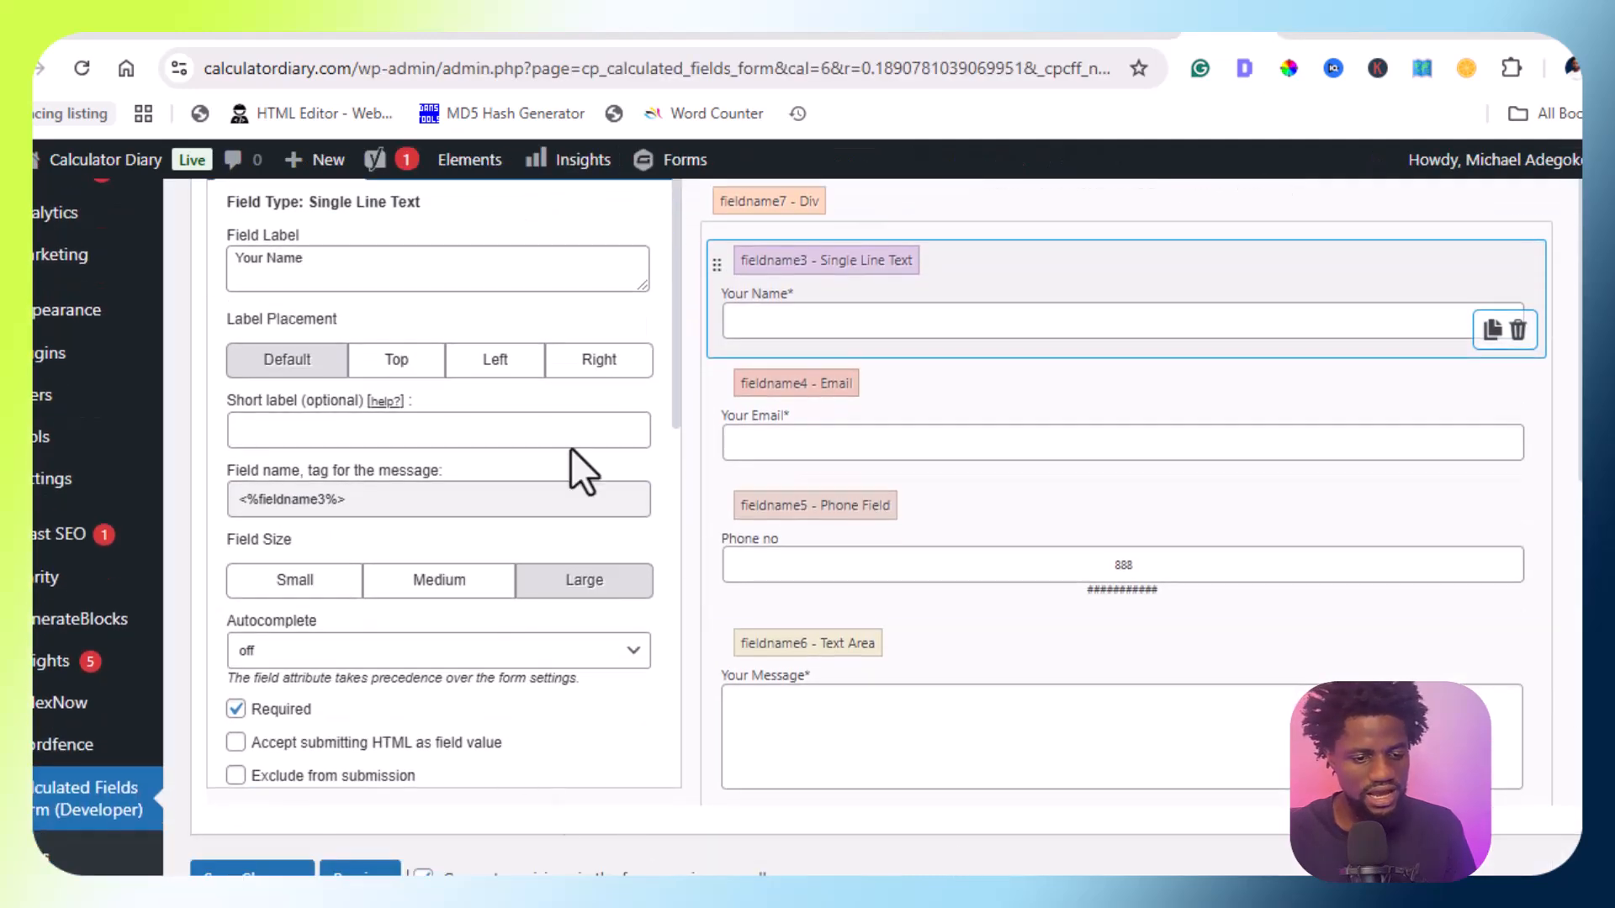
scroll(509, 440, "up", 2)
scroll(513, 446, "down", 3)
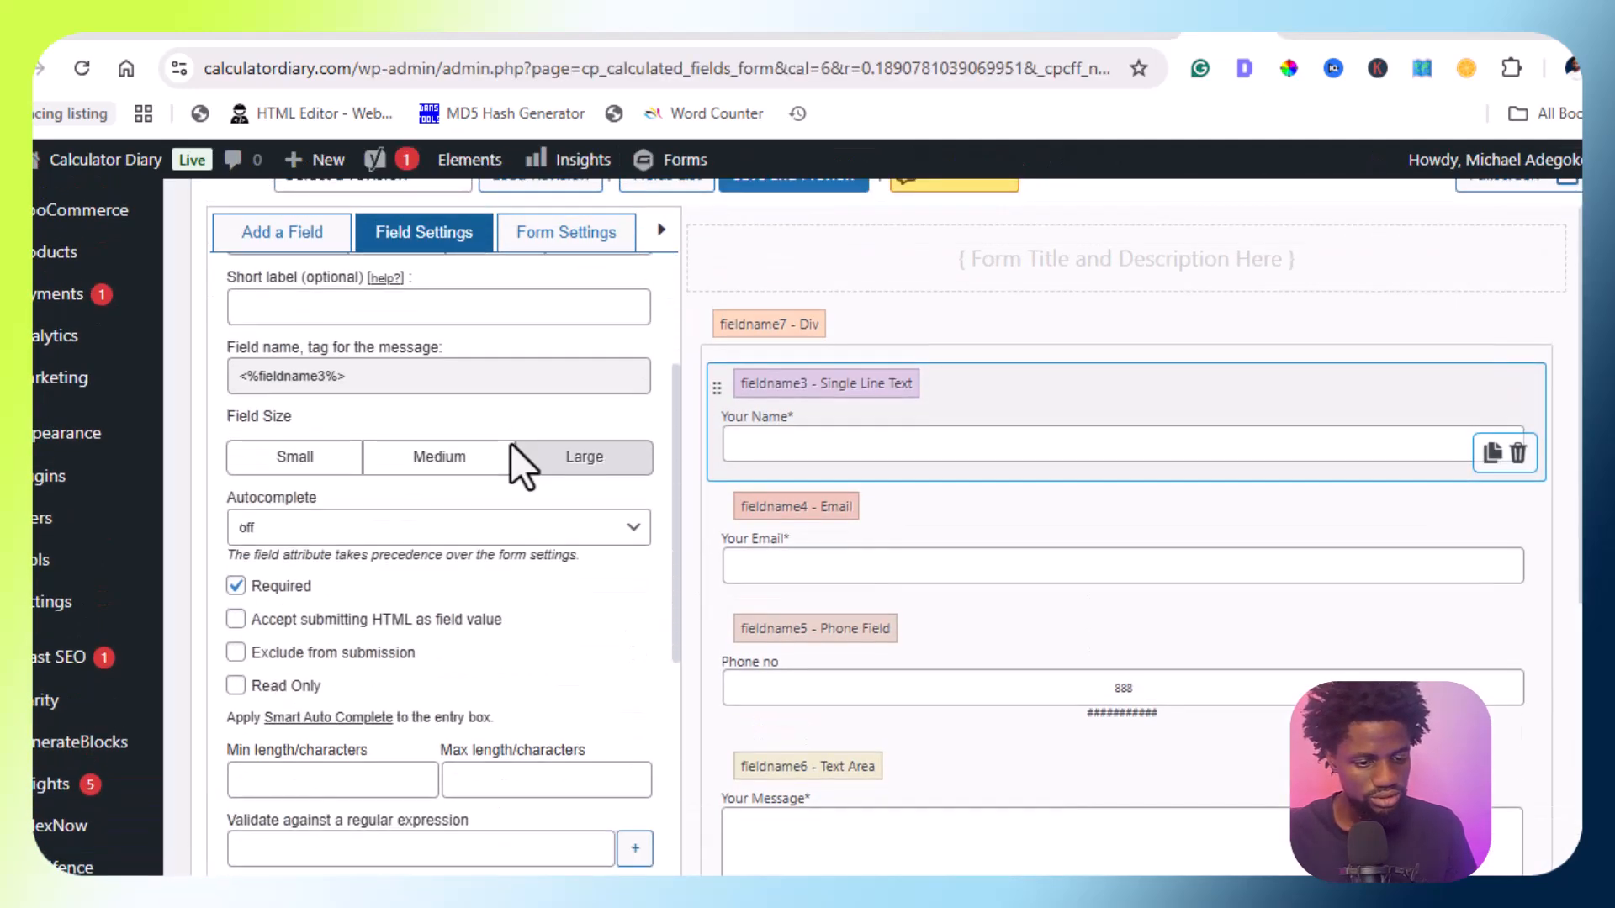
scroll(521, 467, "down", 5)
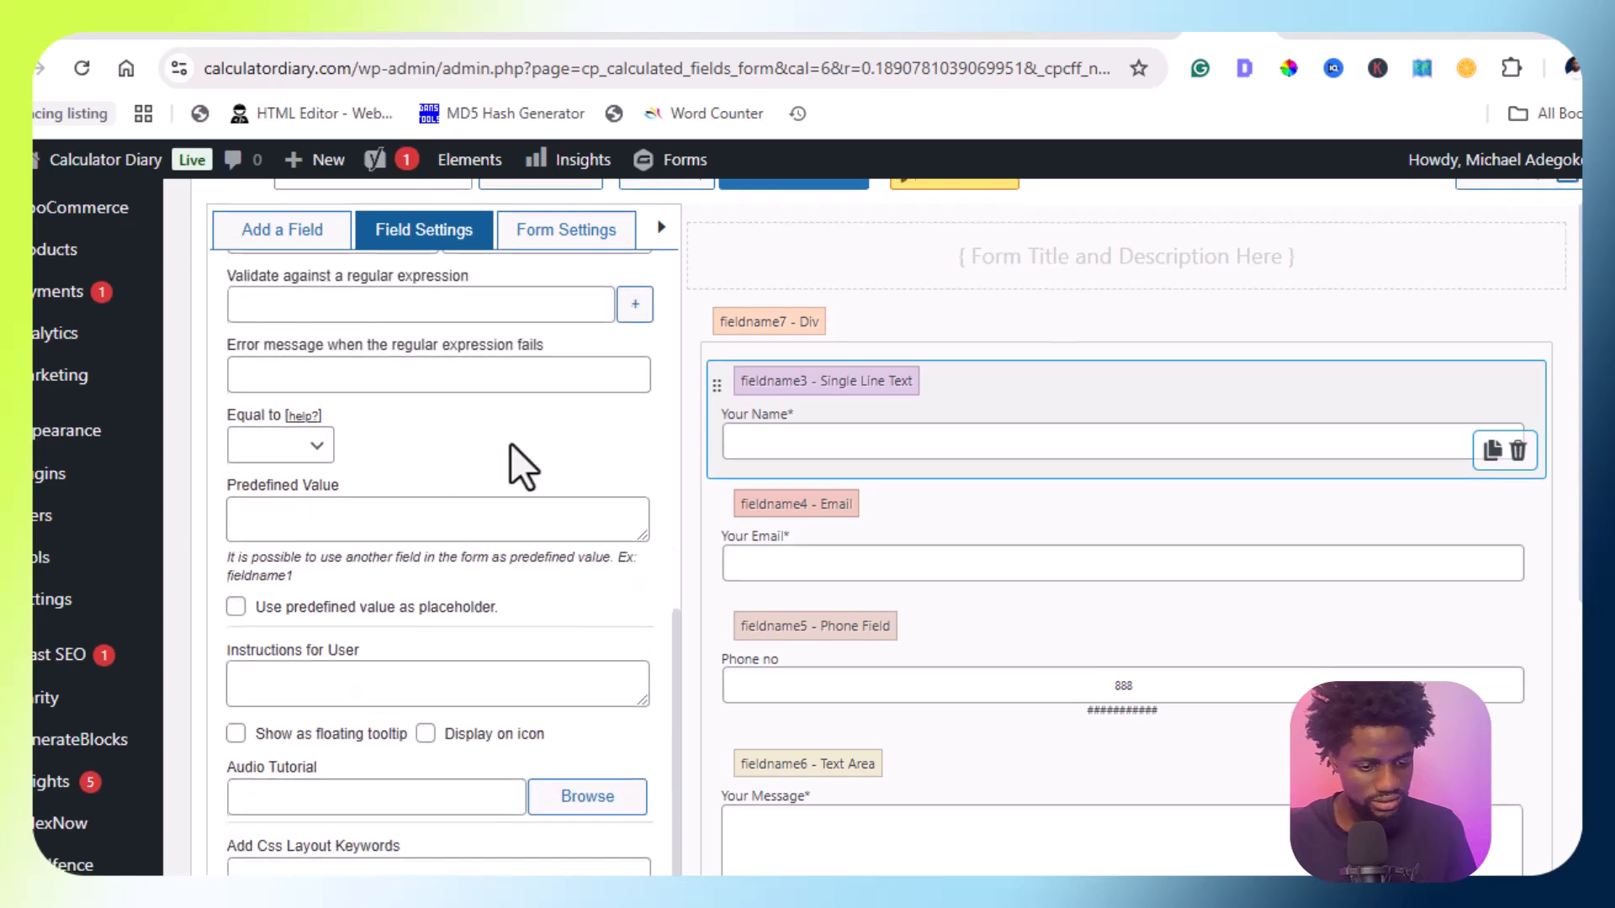
scroll(517, 454, "down", 1)
scroll(462, 620, "up", 5)
scroll(465, 617, "up", 2)
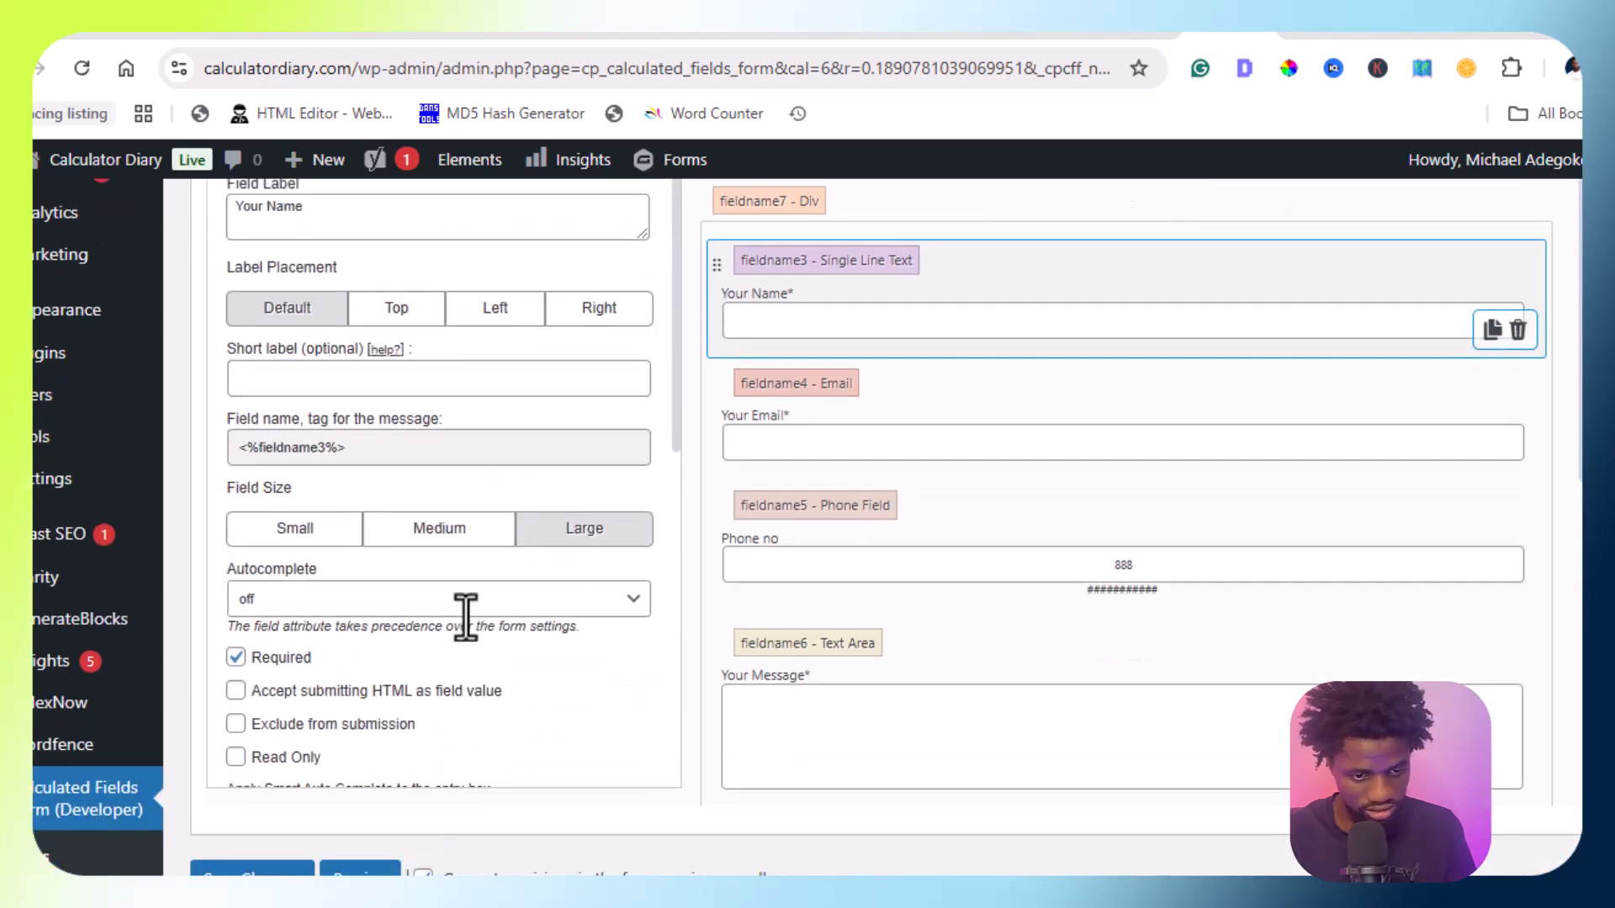
scroll(459, 642, "up", 1)
scroll(461, 643, "down", 4)
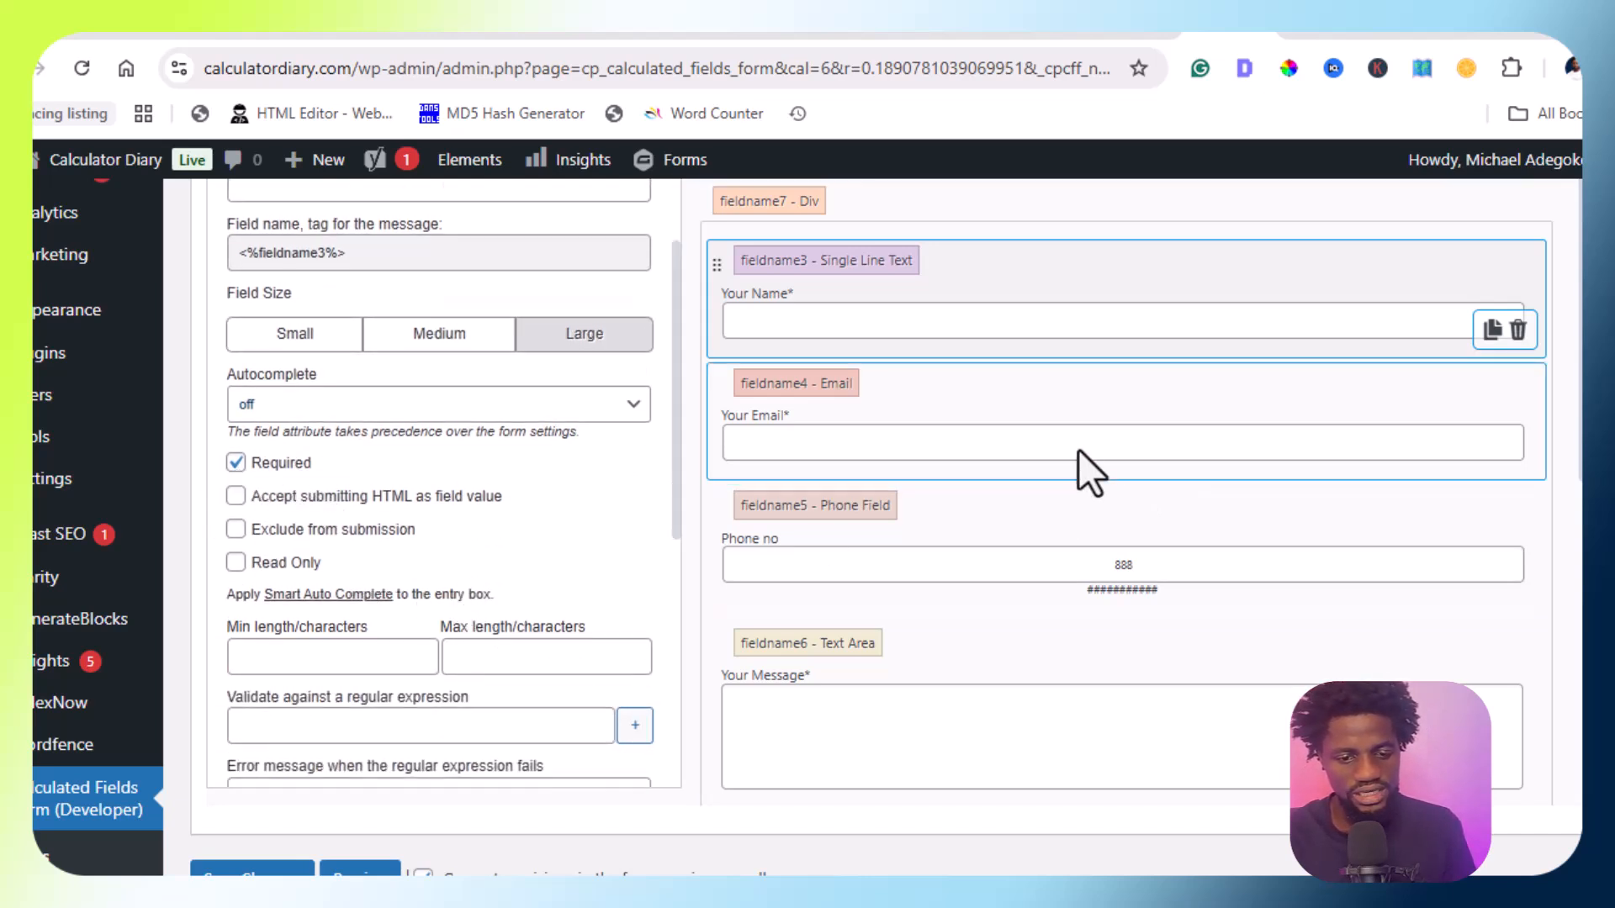
Inspect the Your Email field's basic settings and browse the form controls available for adding fields
left_click(881, 438)
scroll(421, 488, "up", 2)
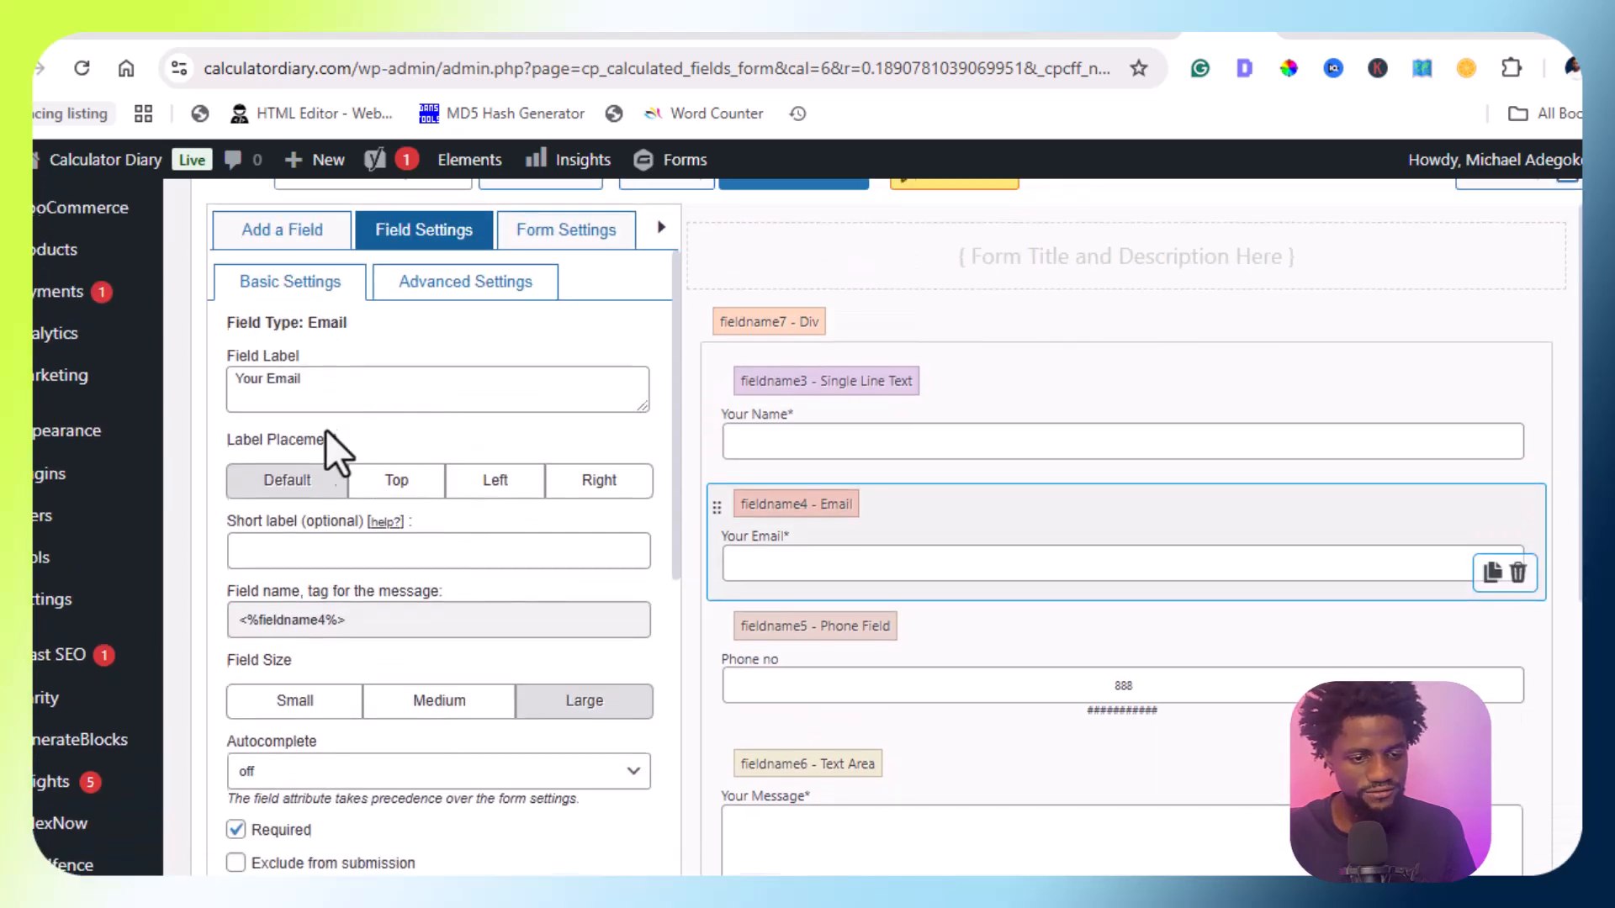
left_click(301, 248)
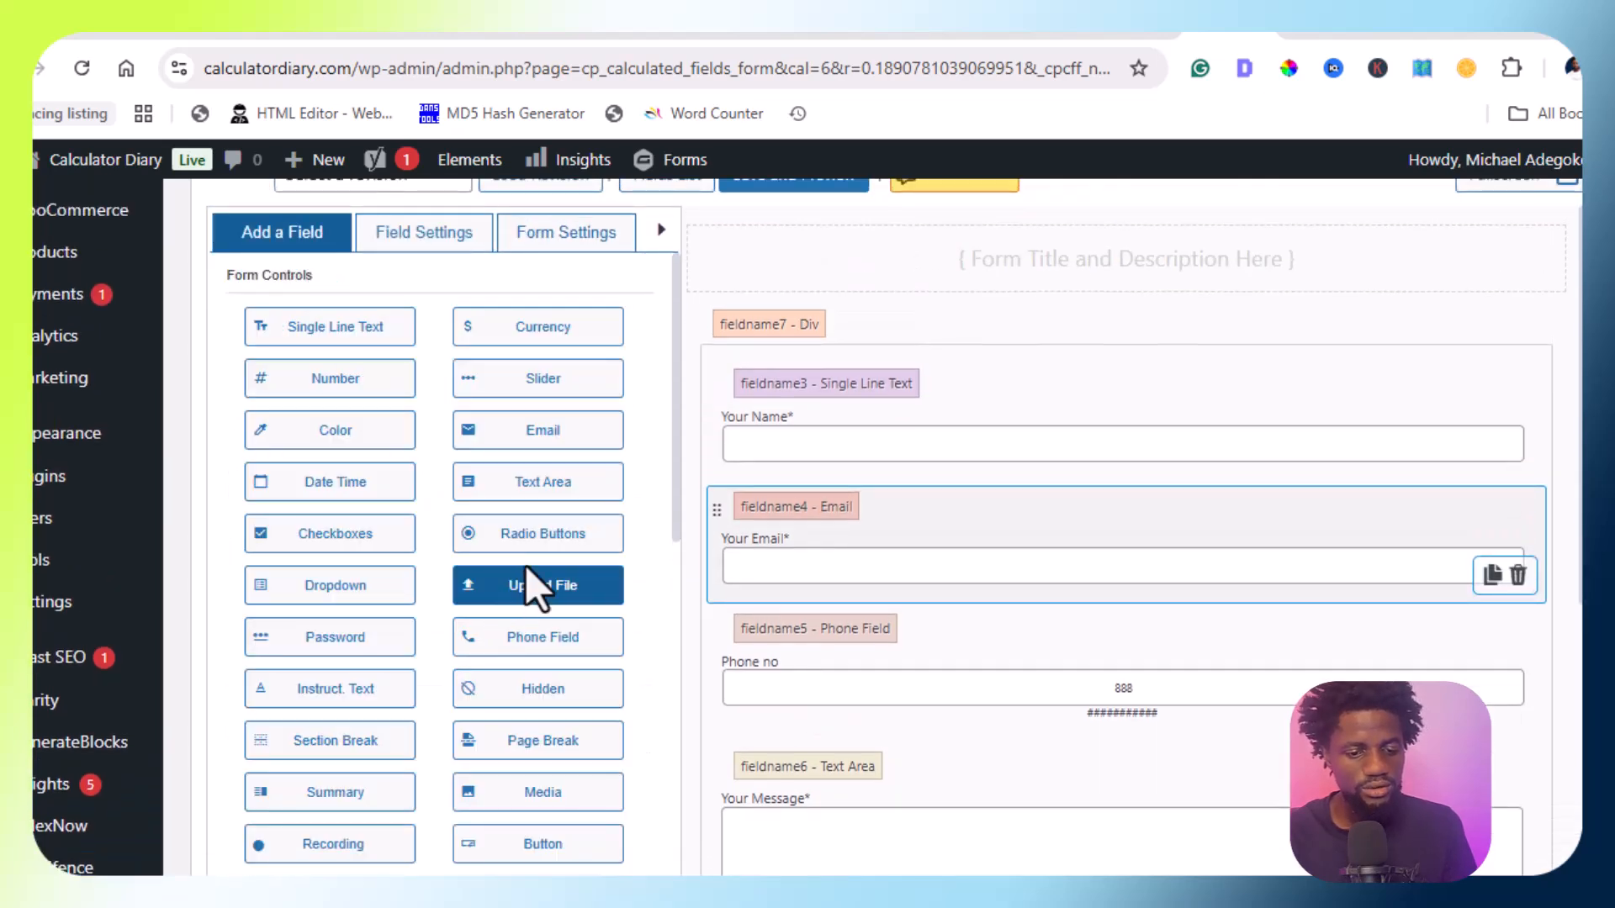
scroll(471, 707, "down", 2)
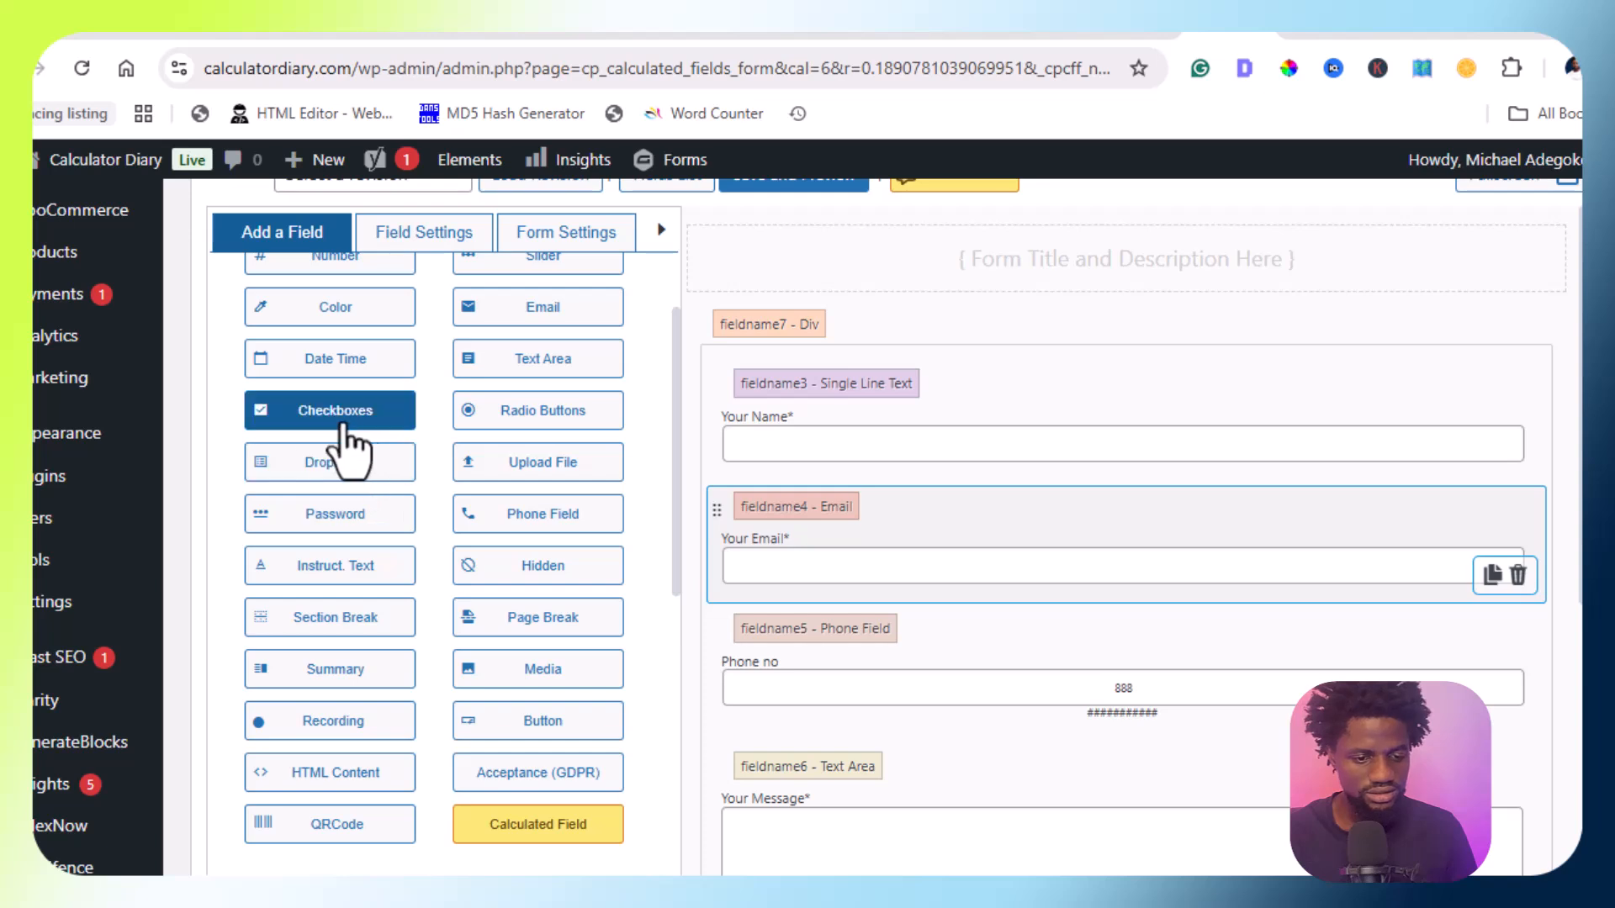
Examine the Phone no field's settings, including number format, country code options, countries list, predefined value and placeholder
left_click(784, 692)
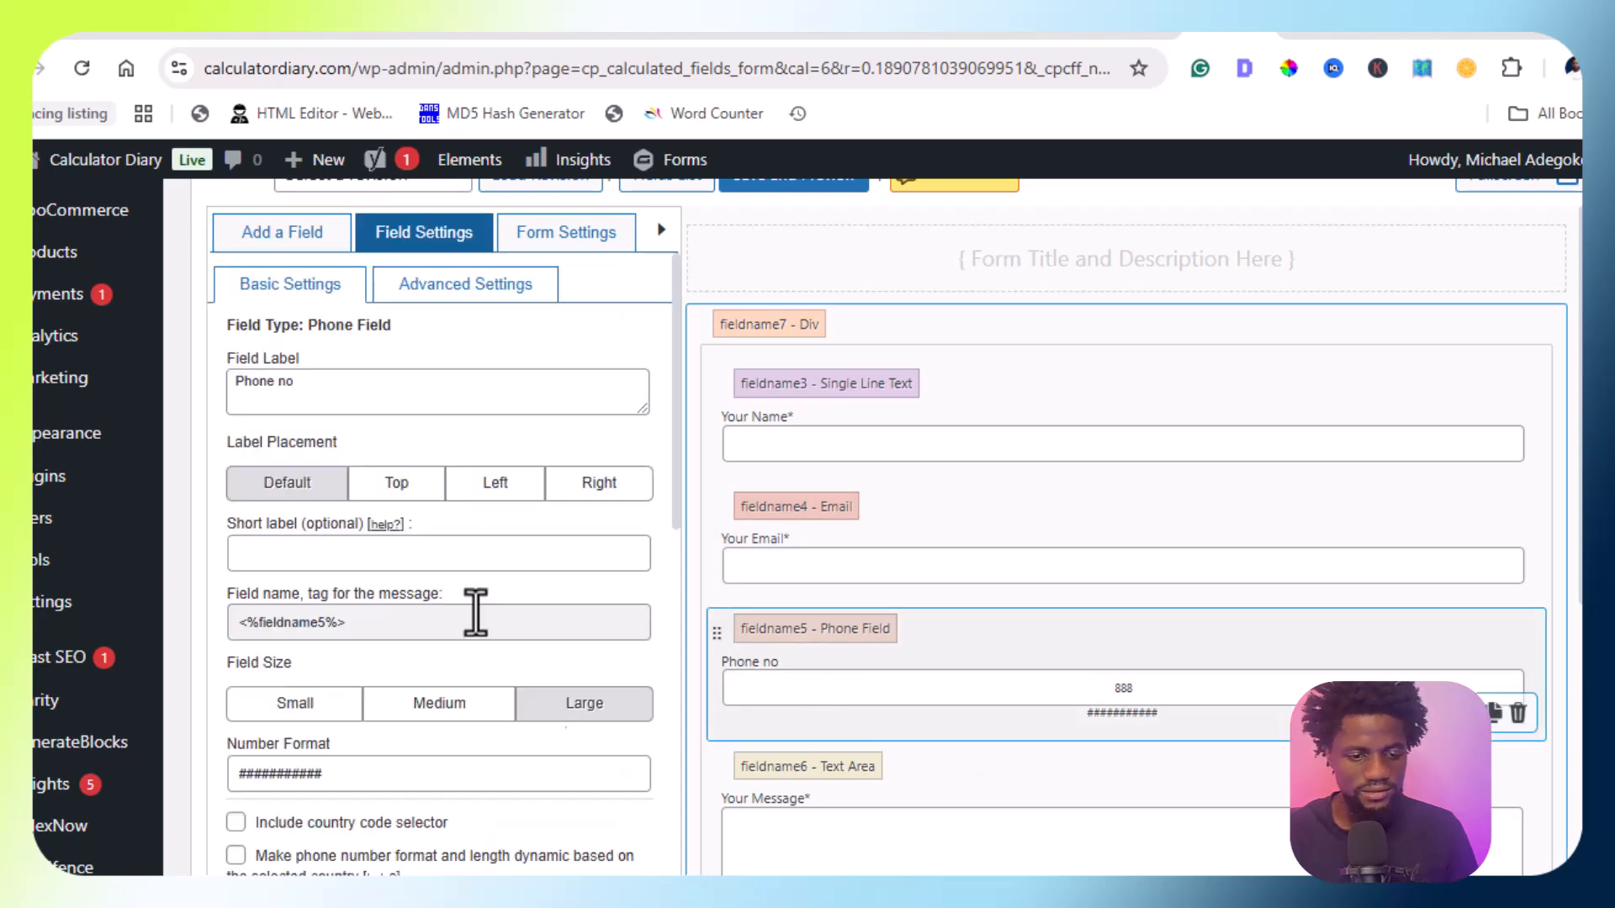
scroll(474, 541, "down", 5)
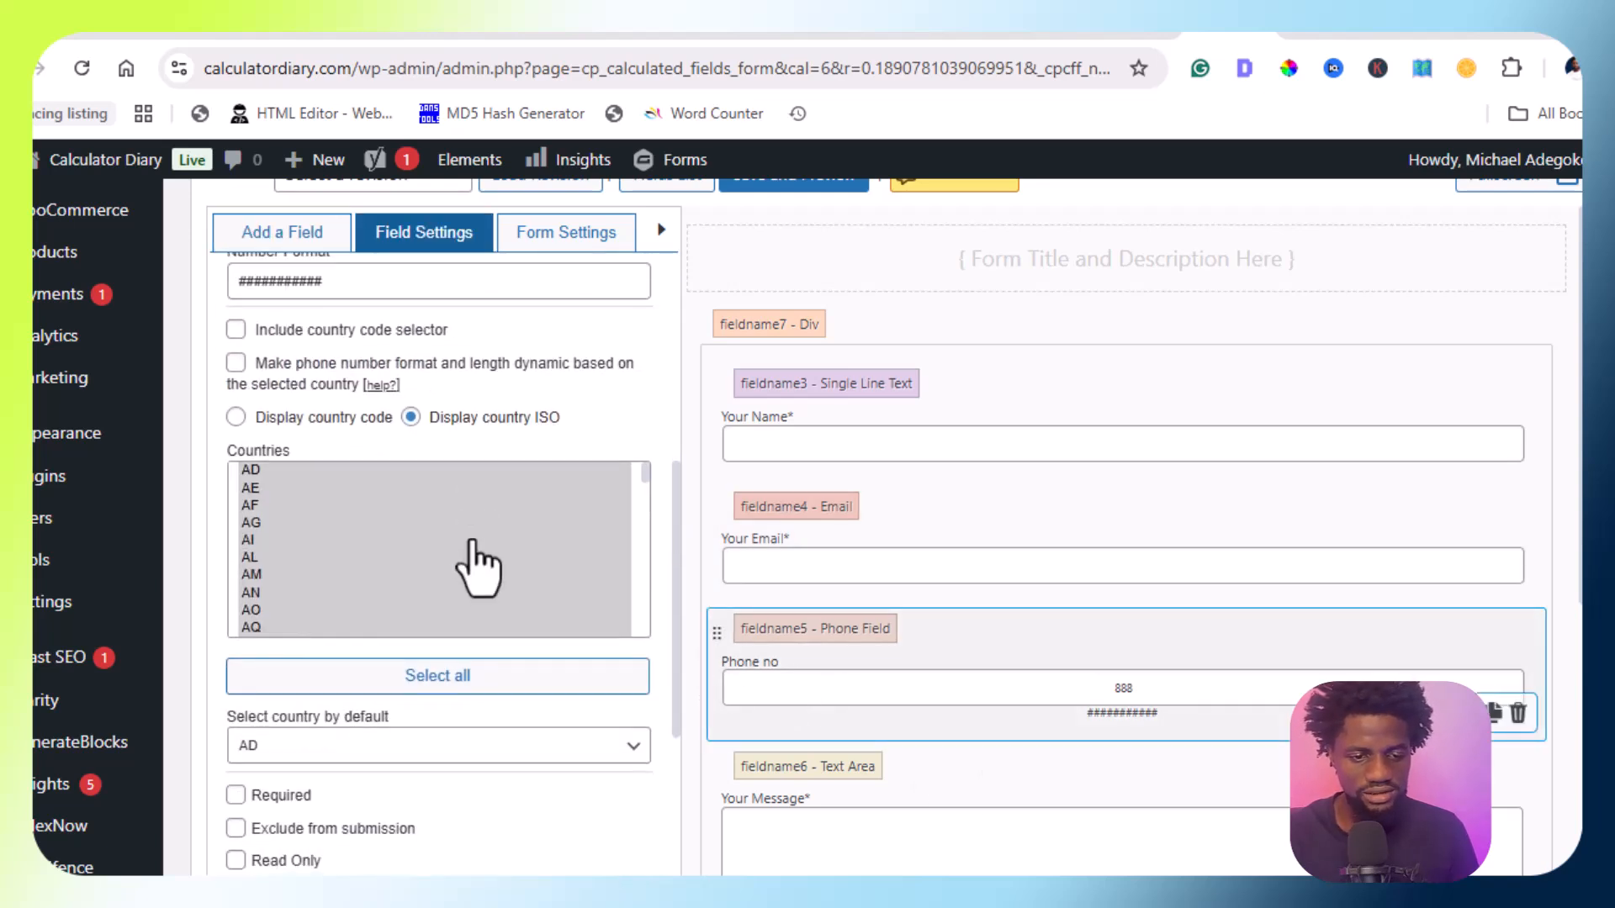
scroll(473, 568, "up", 1)
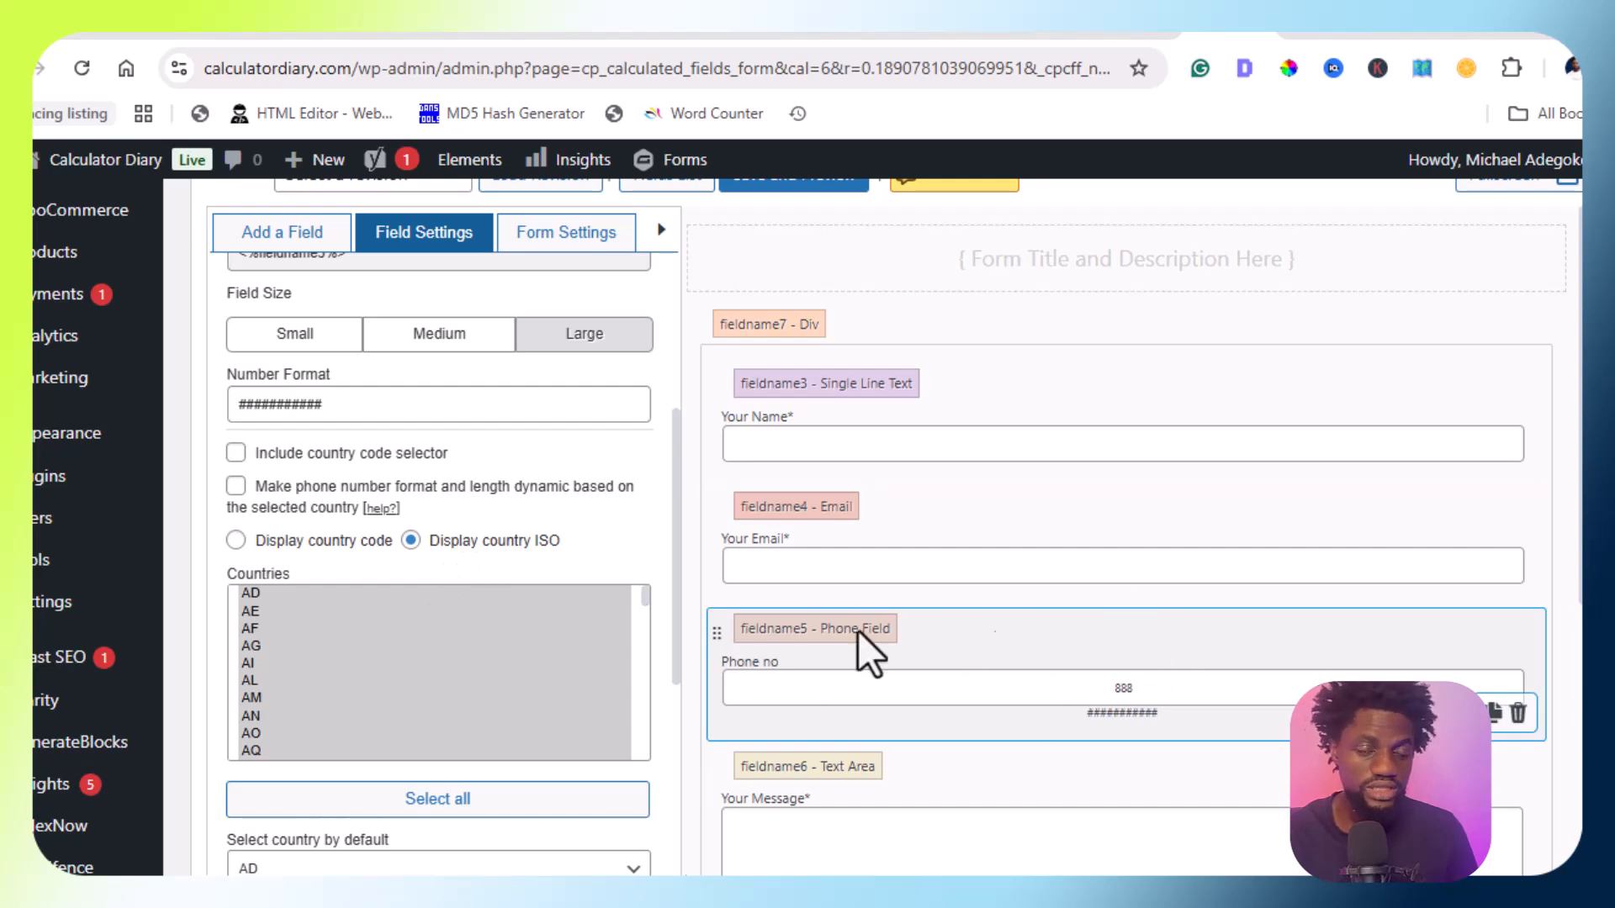
left_click(389, 412)
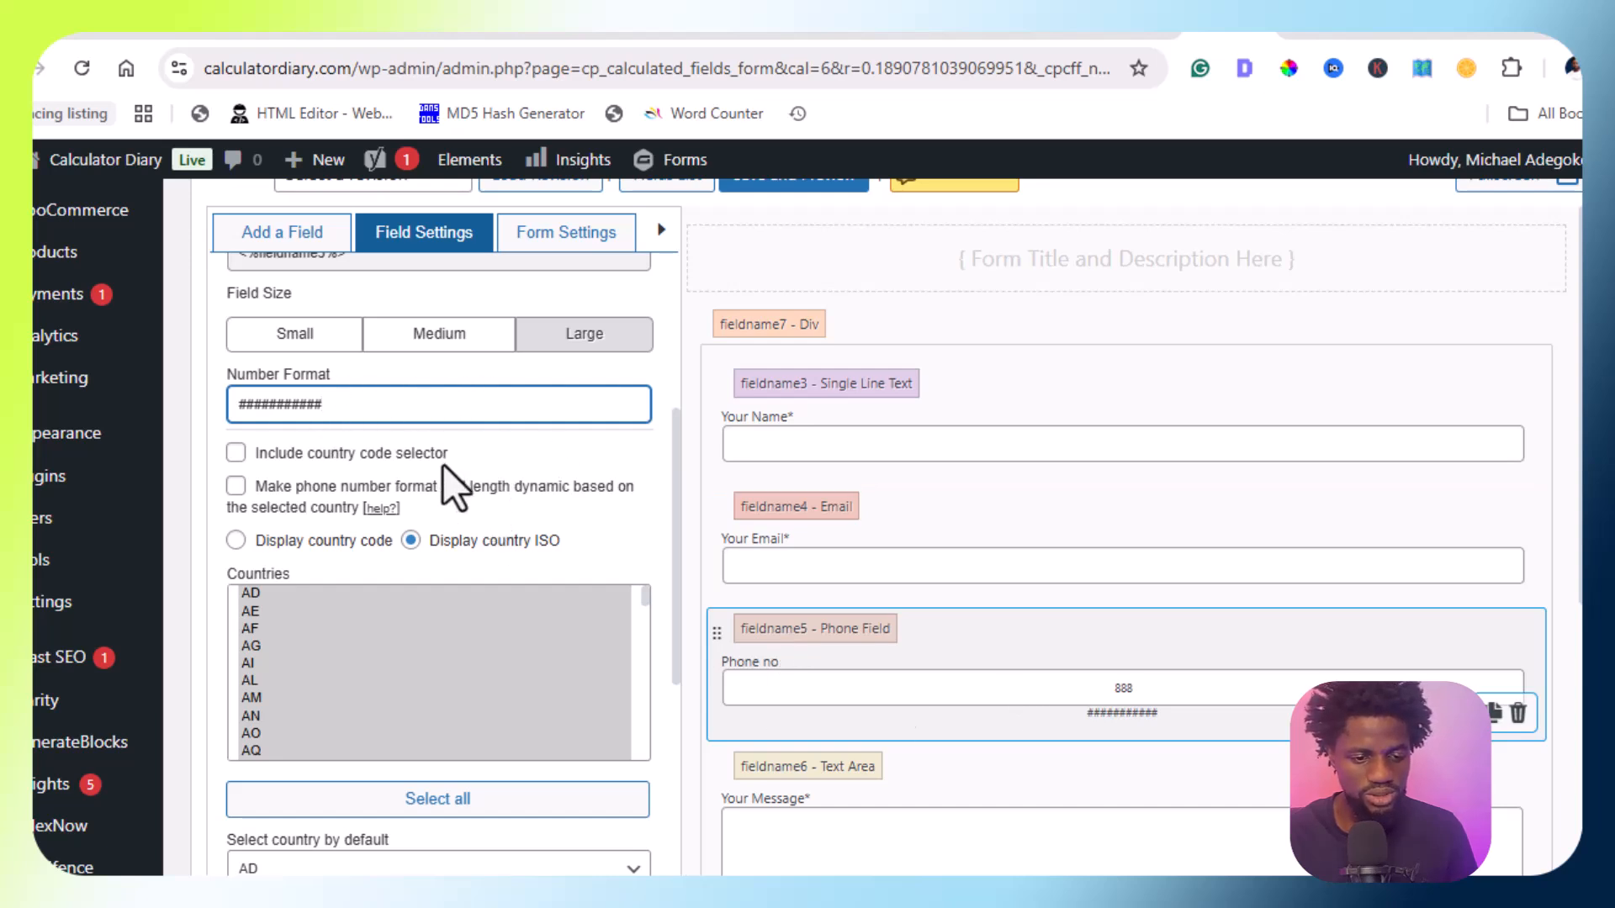
scroll(580, 504, "up", 3)
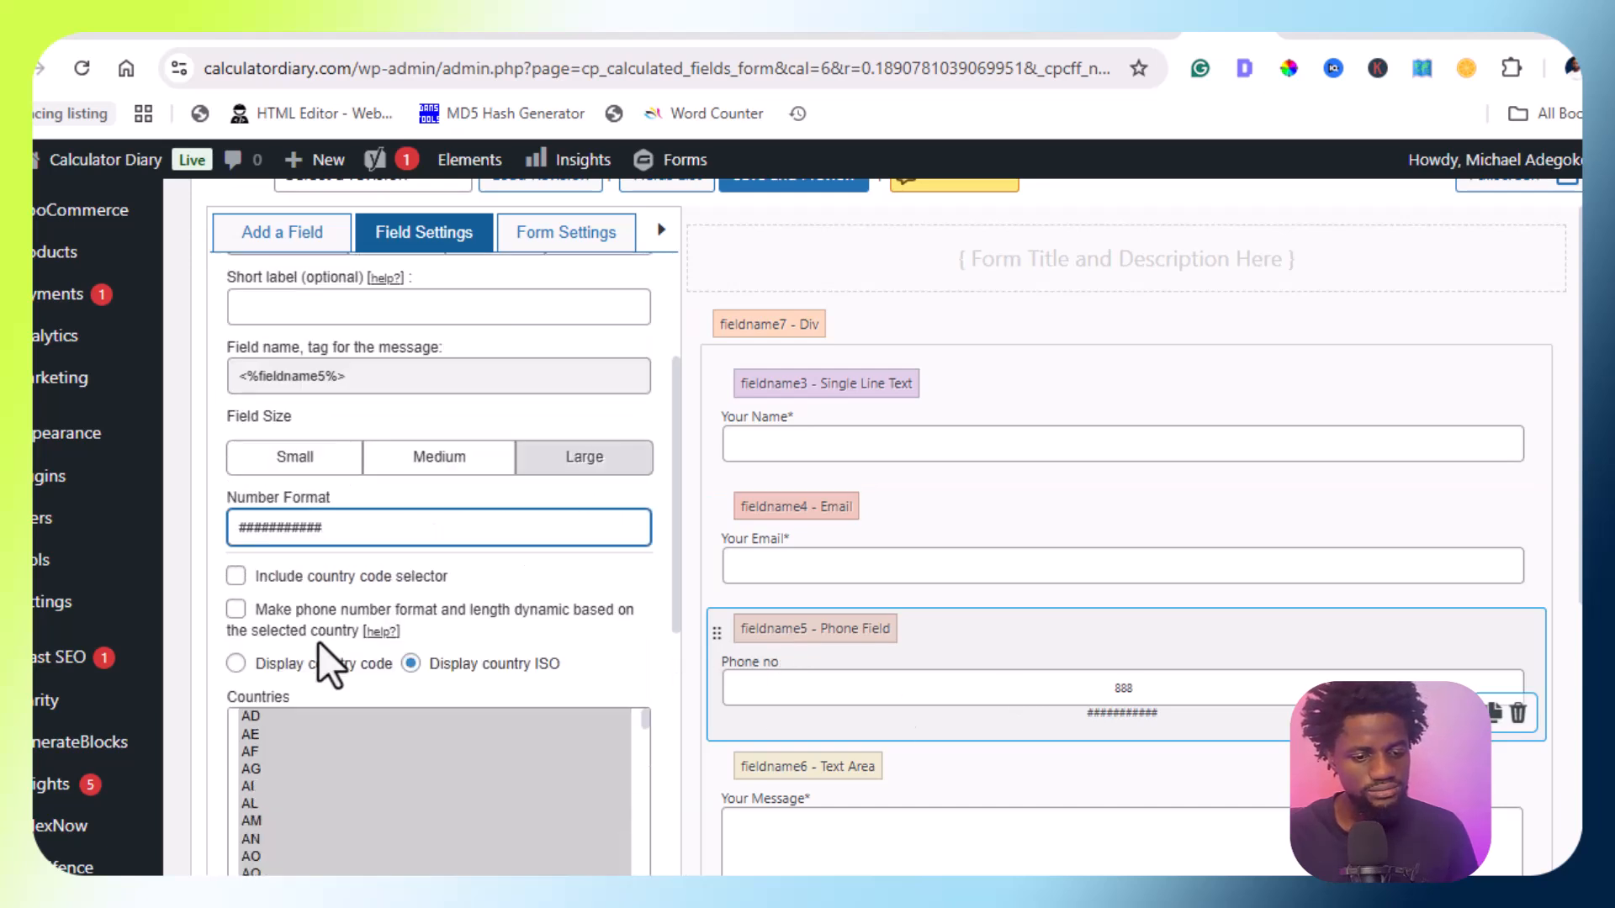
scroll(396, 570, "down", 2)
scroll(402, 588, "down", 3)
scroll(496, 588, "down", 20)
scroll(491, 588, "down", 20)
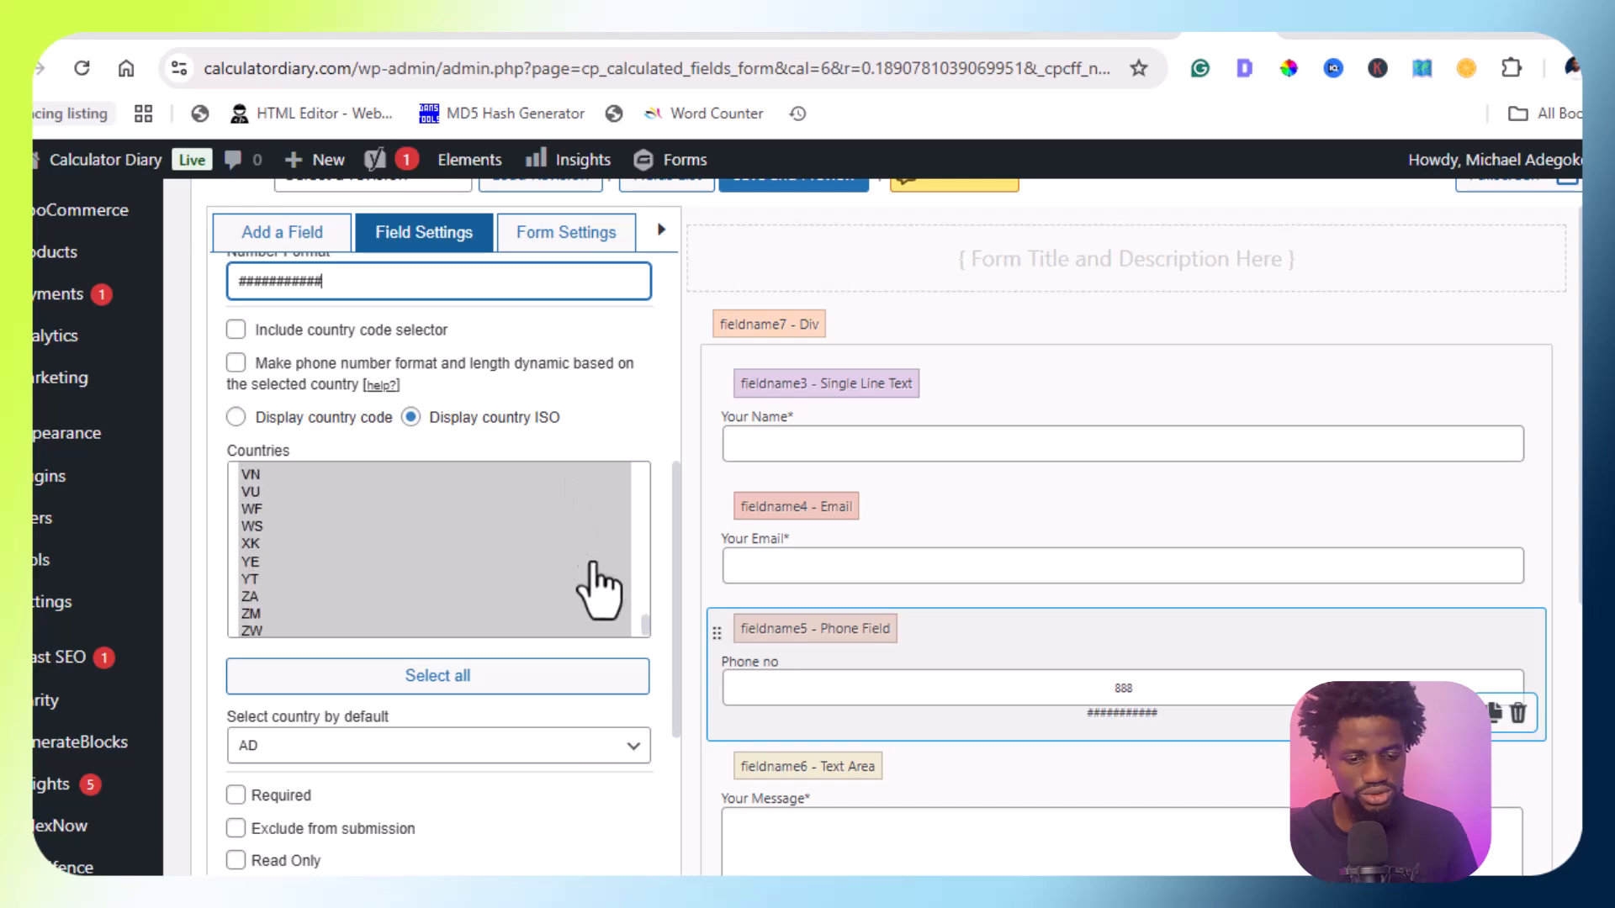
scroll(593, 551, "down", 6)
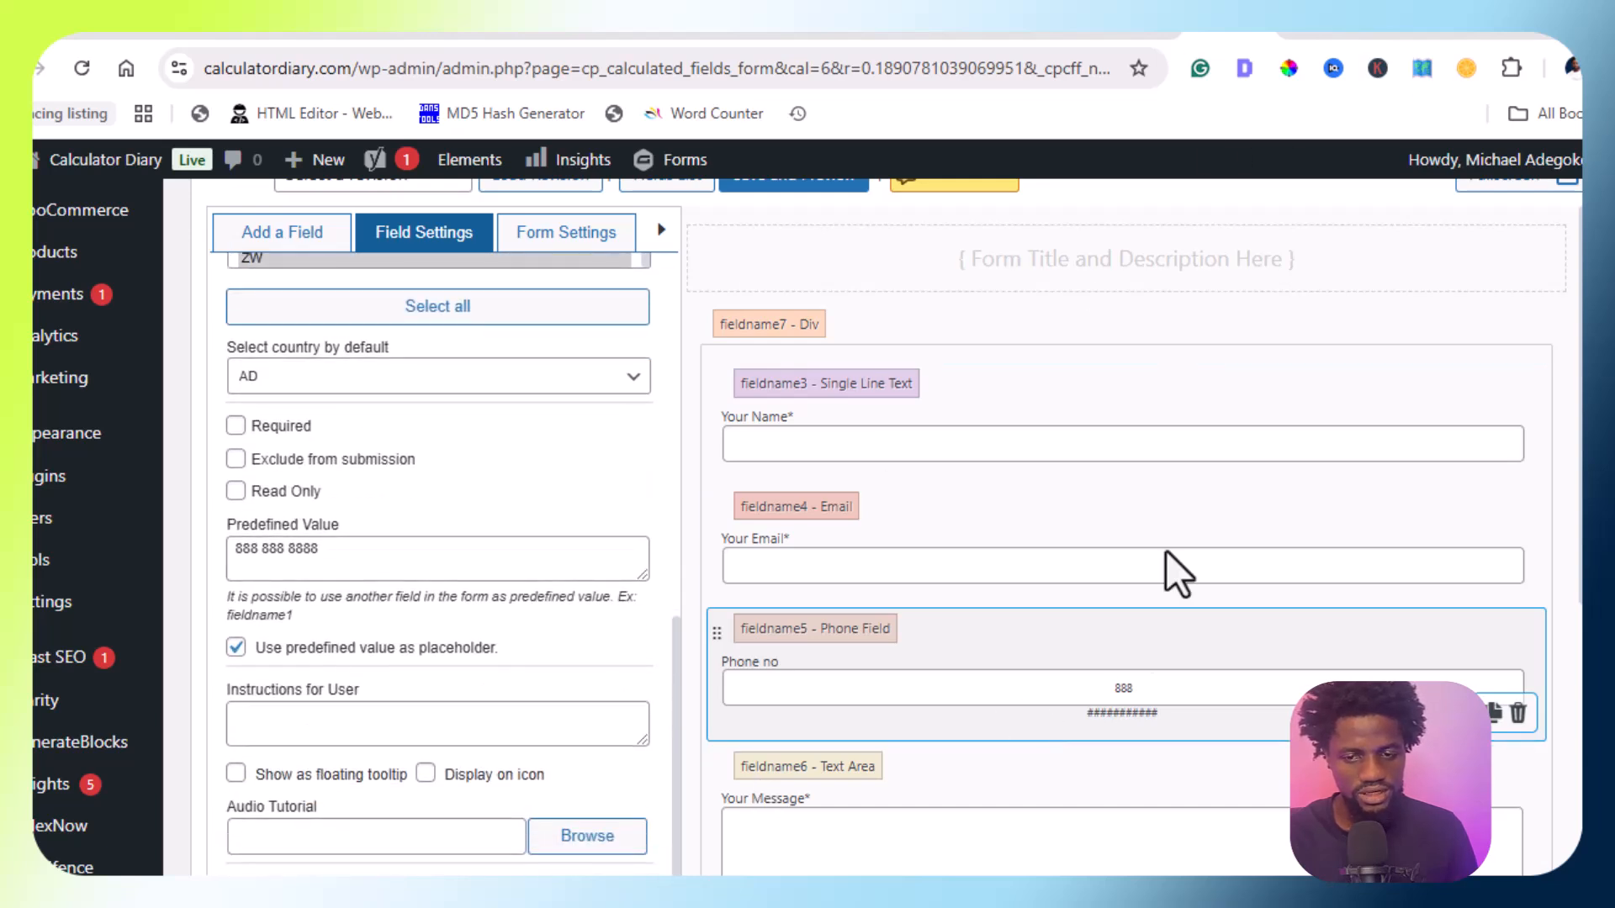
Check the phone field's placeholder on the live contact page and return to the field's number format setting in the builder
left_click(1316, 35)
scroll(1151, 733, "down", 2)
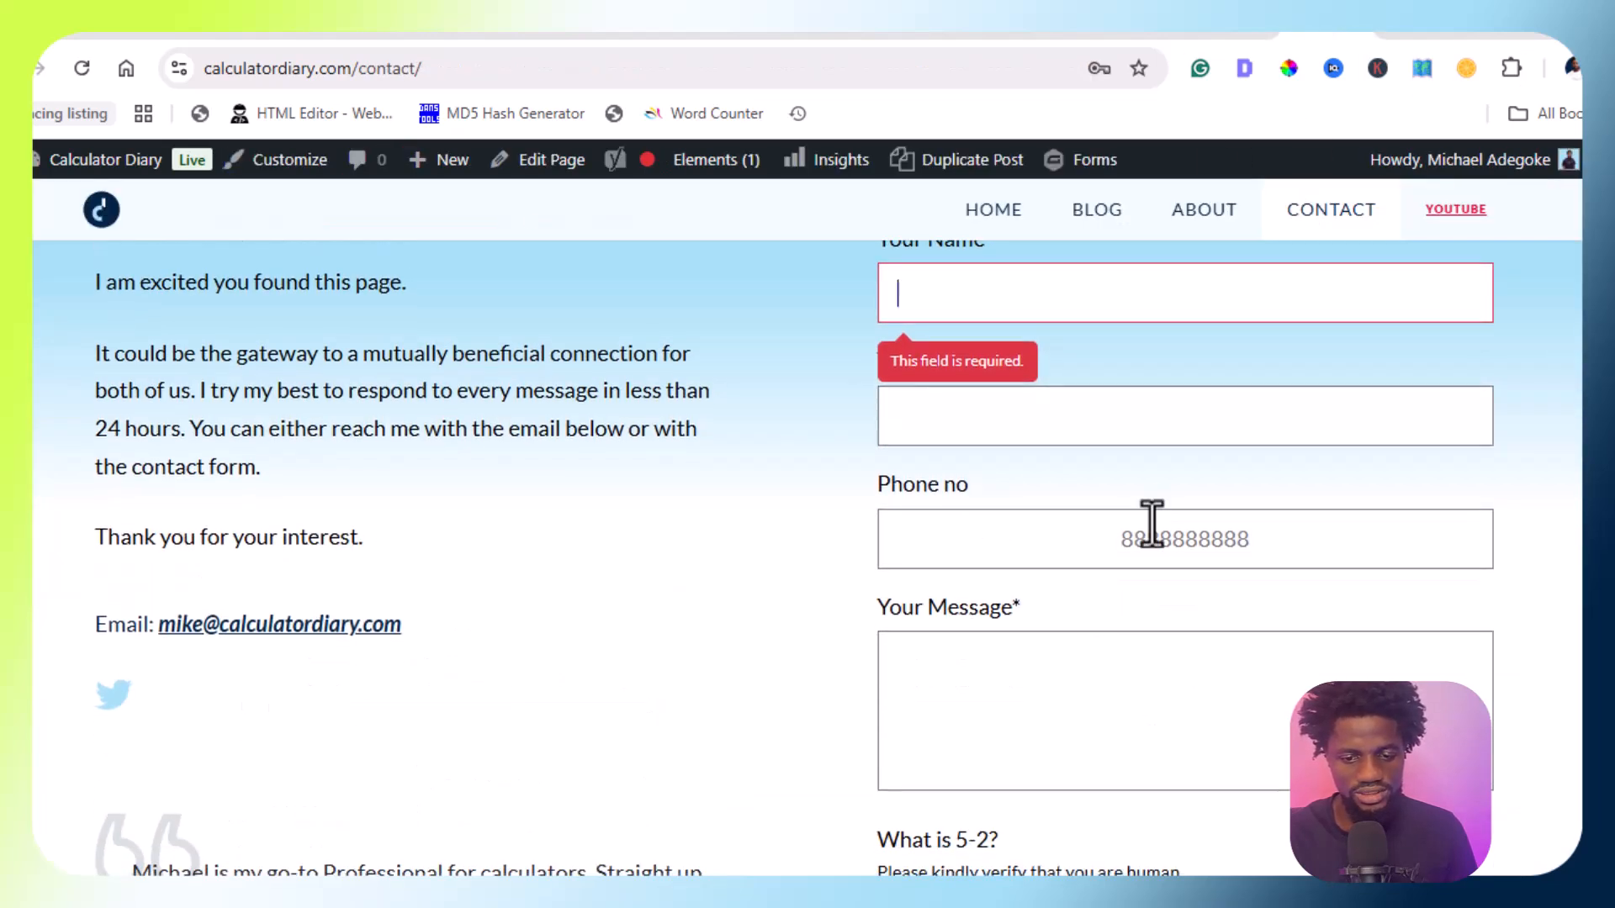
left_click(1152, 526)
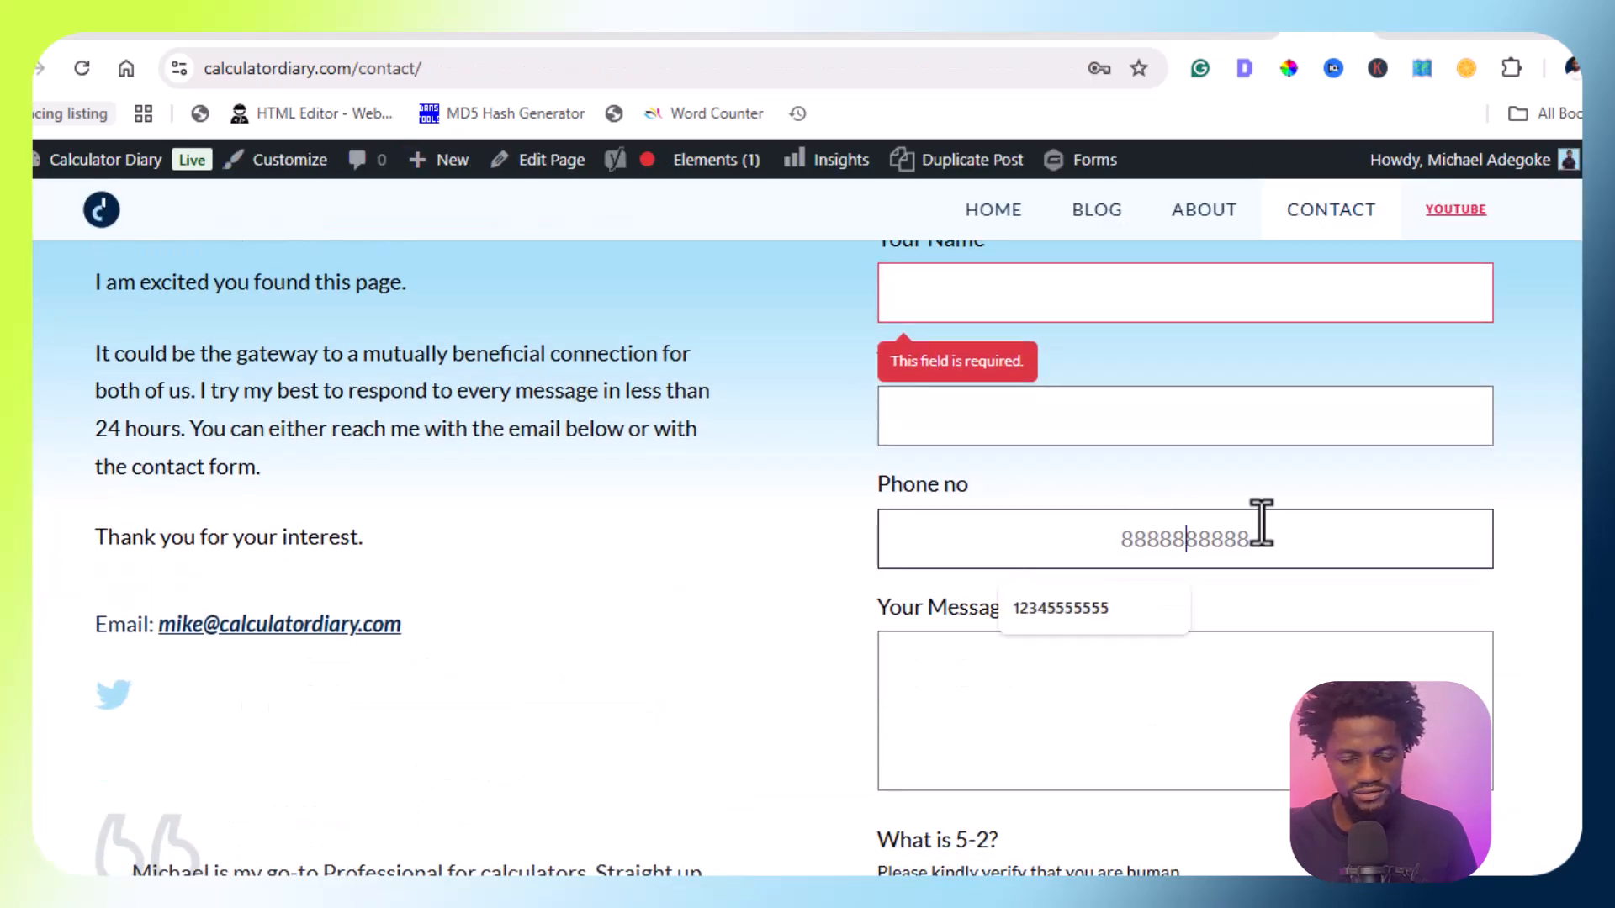
left_click(1233, 35)
scroll(350, 565, "up", 7)
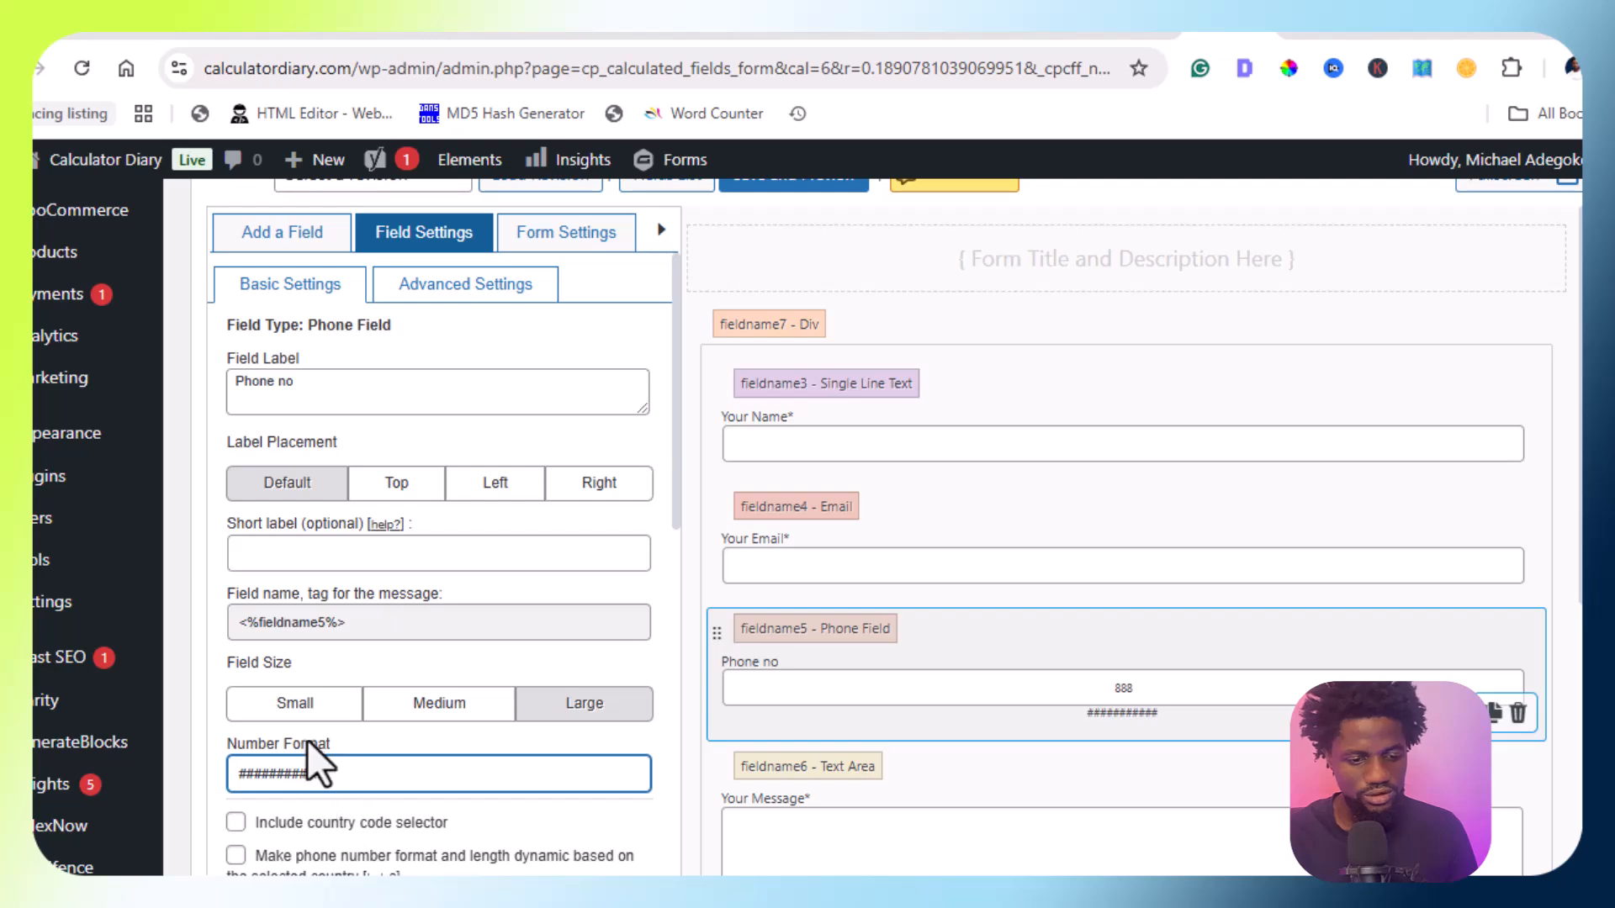
Compare the phone field's number format mask with its placeholder on the live contact page
left_click_drag(350, 765, 210, 774)
left_click(1388, 36)
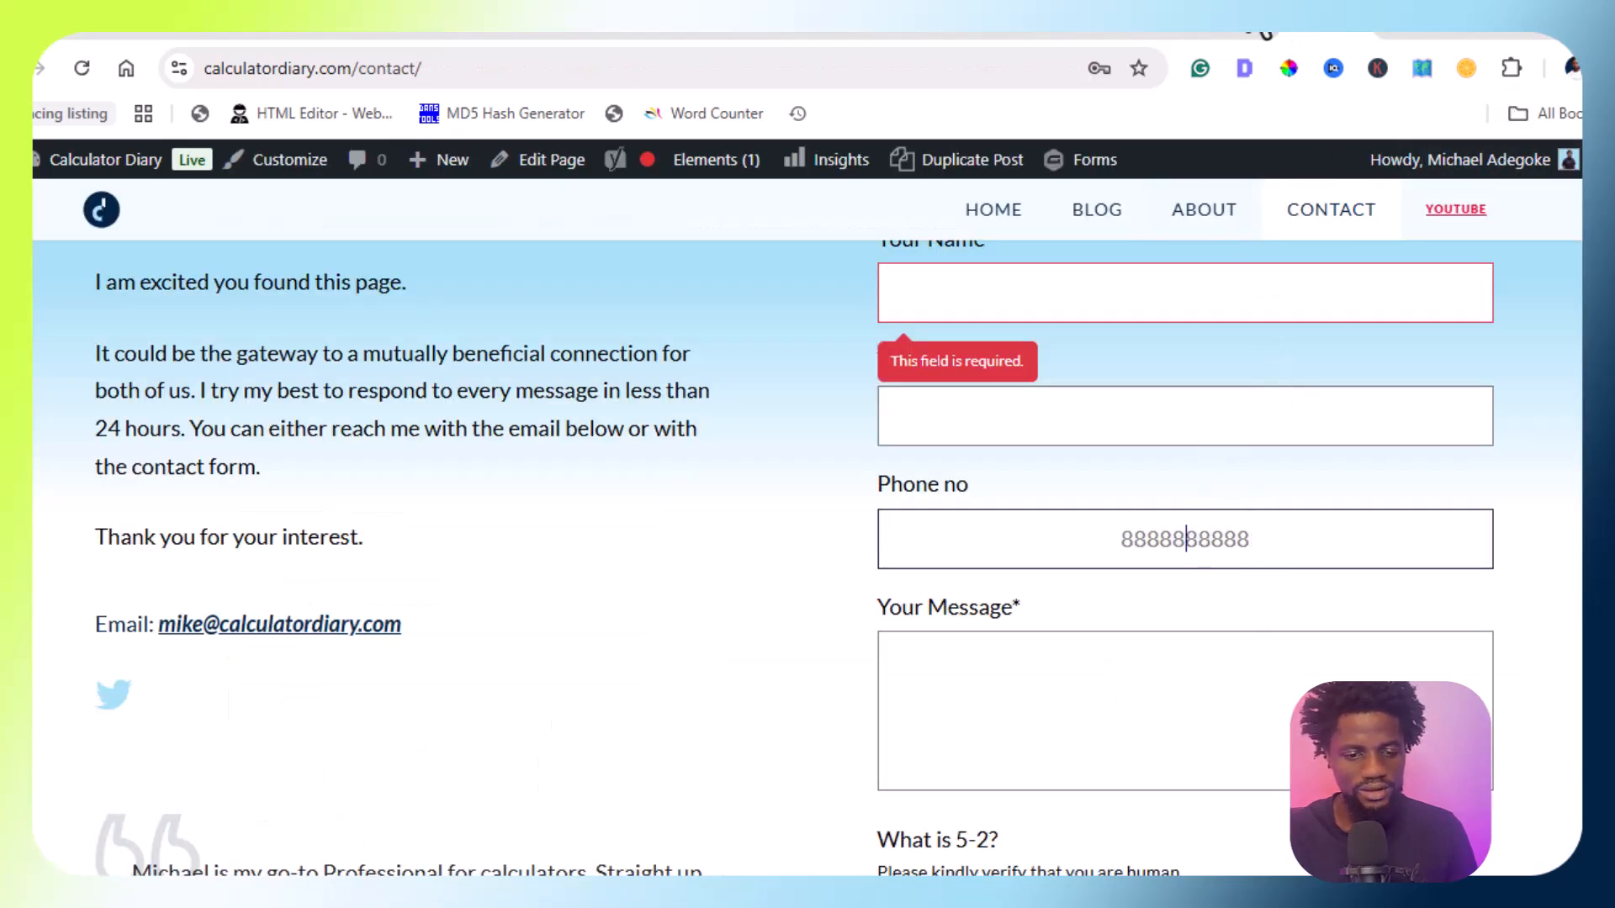
left_click(1264, 34)
Inspect the basic settings of the Your Message text area and the "What is 5-2?" instruction text
scroll(1194, 547, "down", 3)
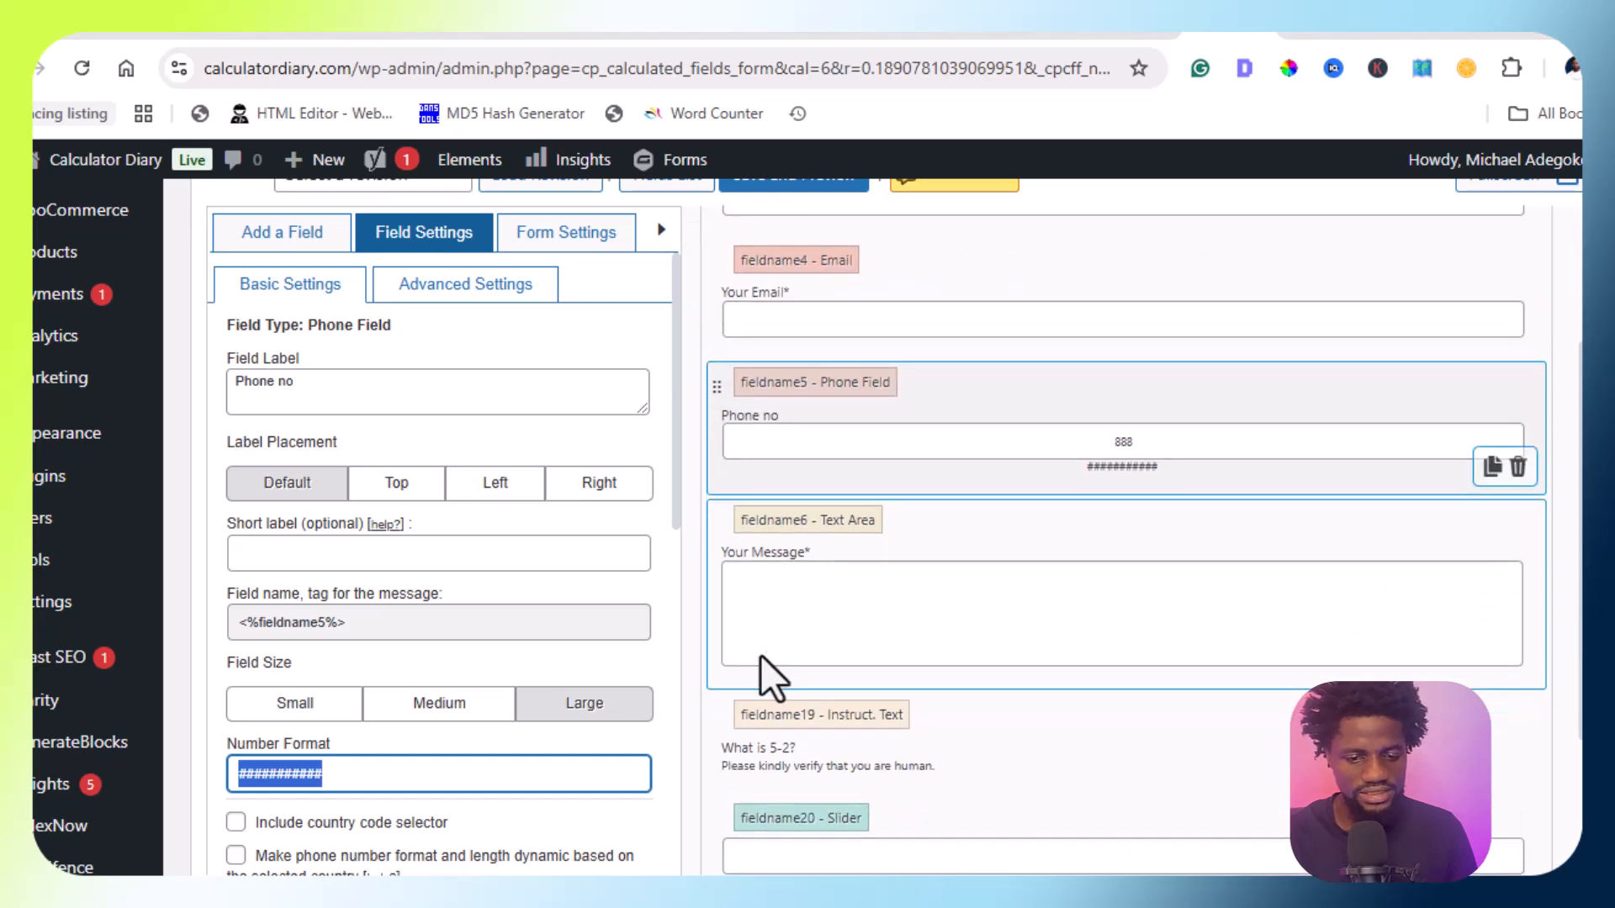
left_click(875, 656)
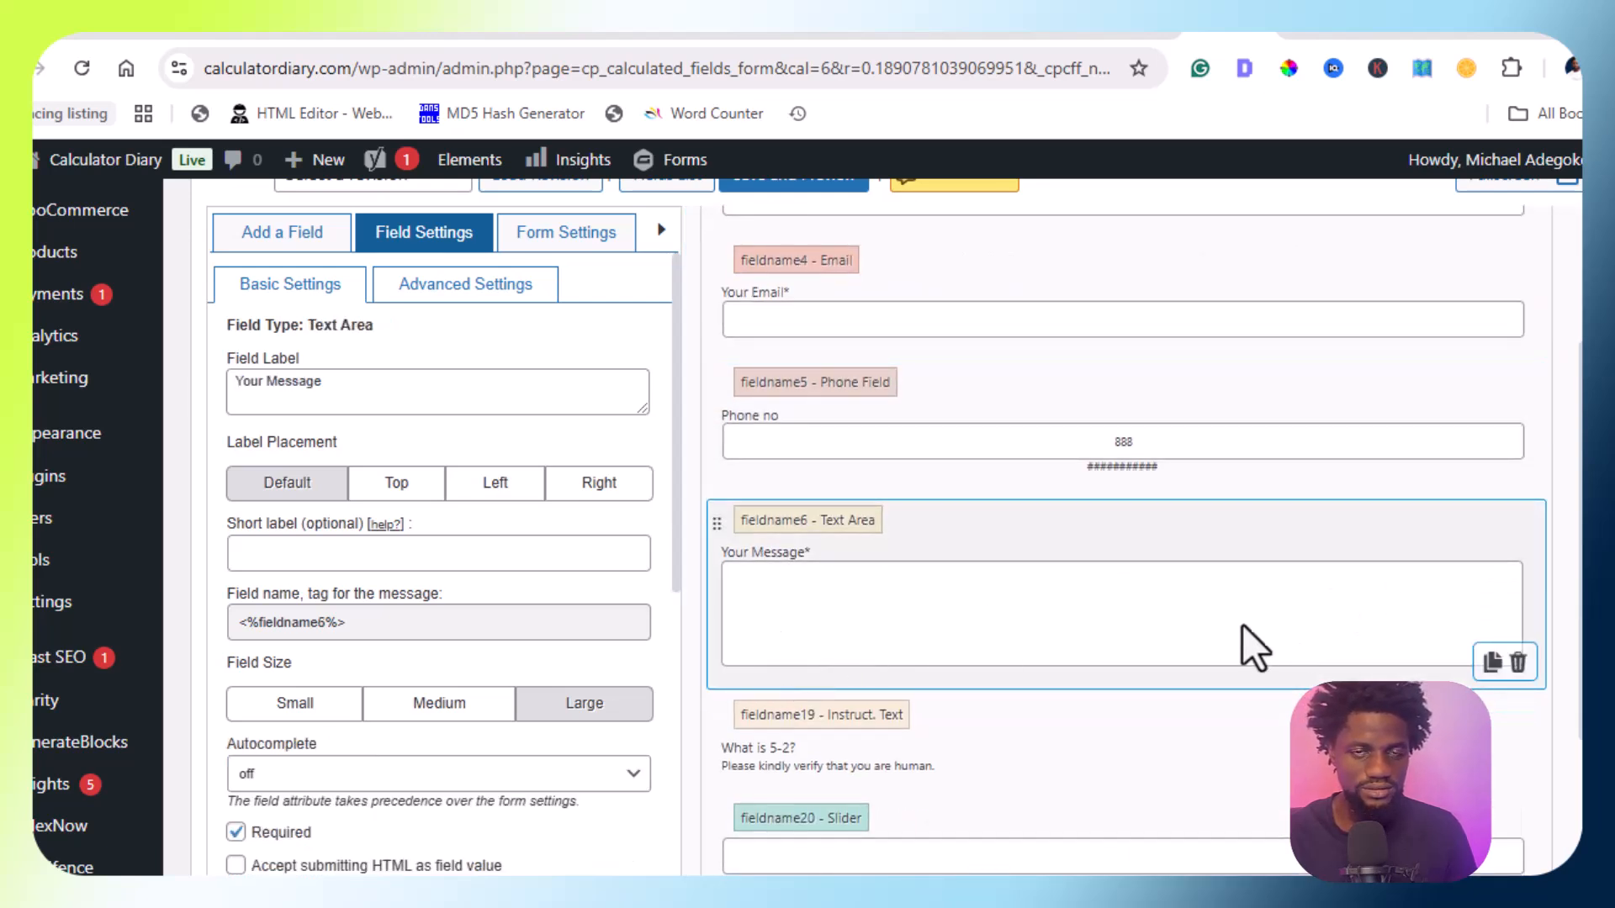
scroll(1230, 626, "down", 5)
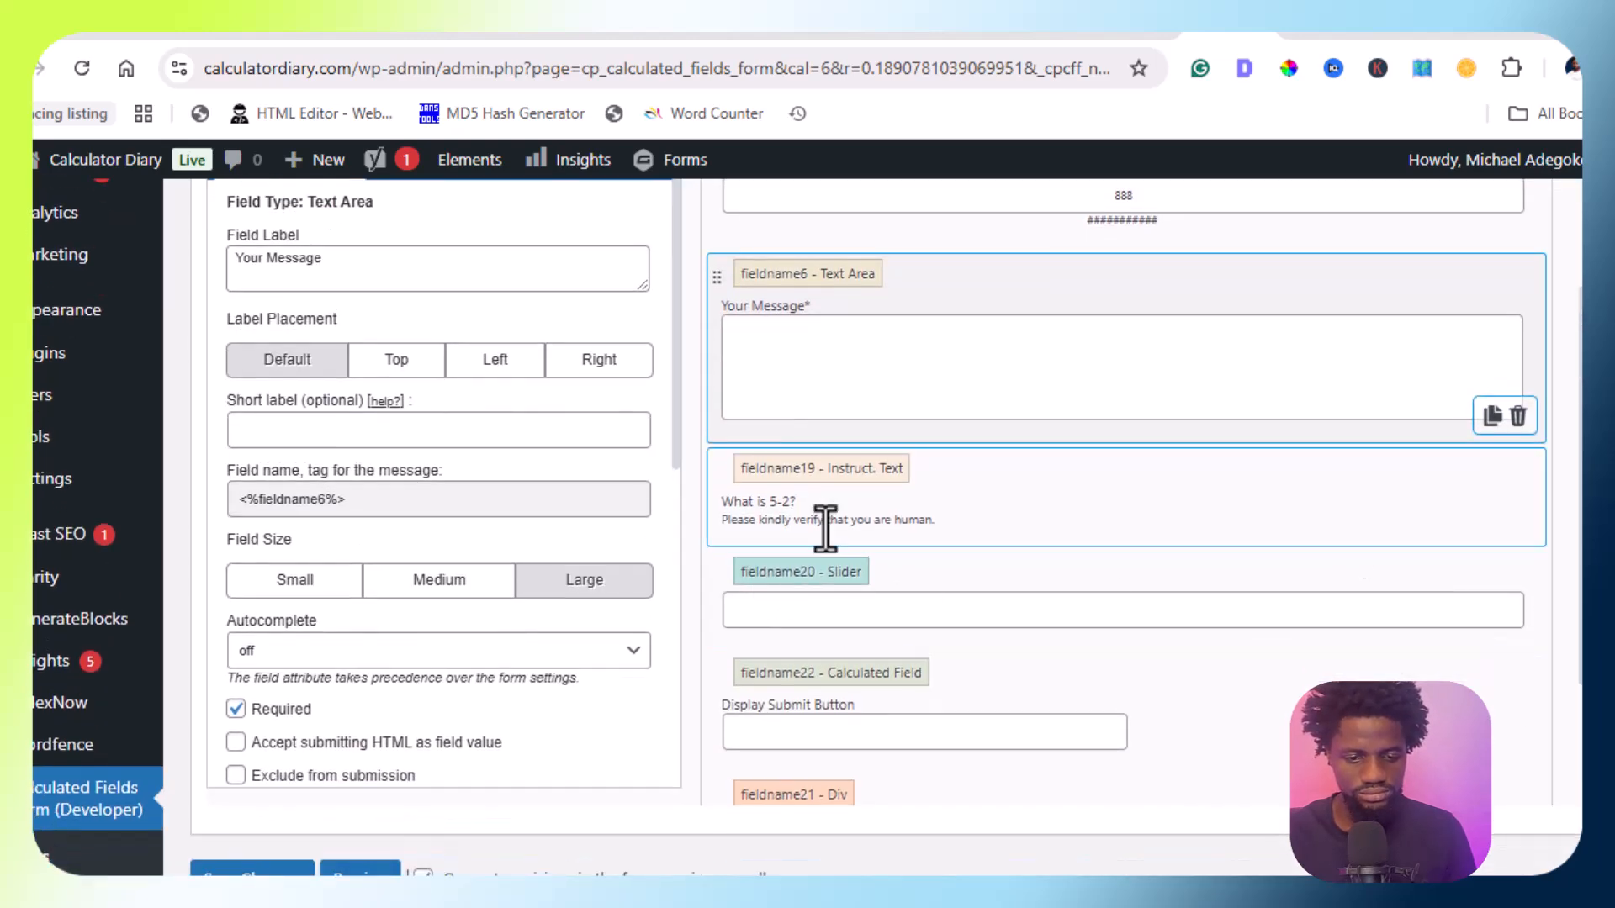
left_click(825, 528)
scroll(306, 570, "up", 3)
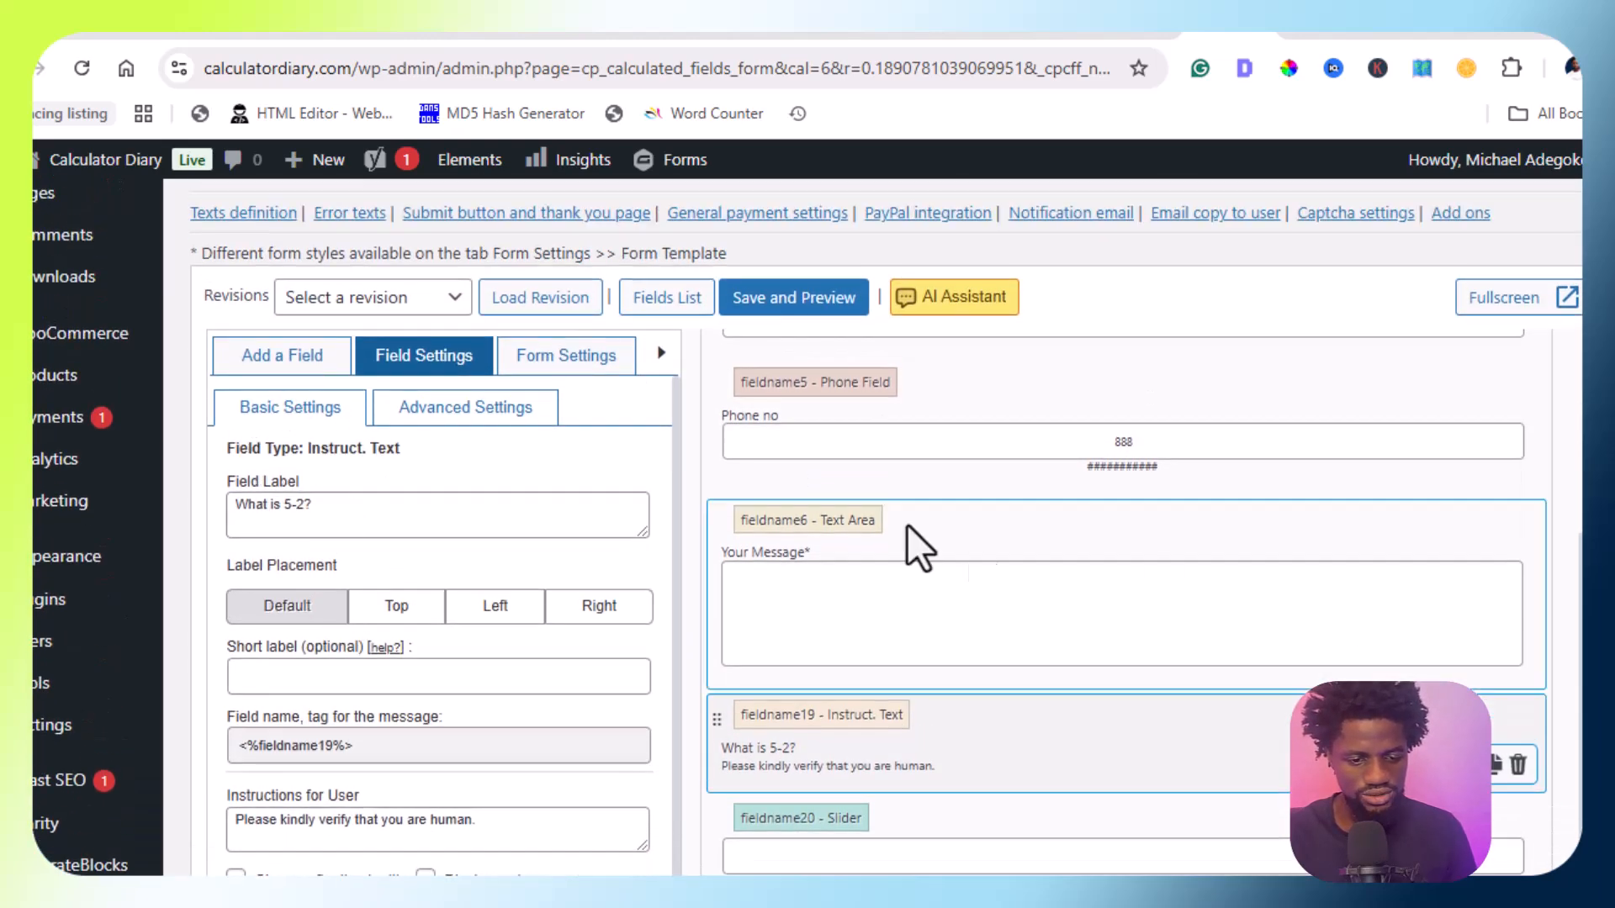
scroll(983, 565, "down", 3)
Set the maximum of the slider field below the "What is 5-2?" text to 3
left_click(779, 589)
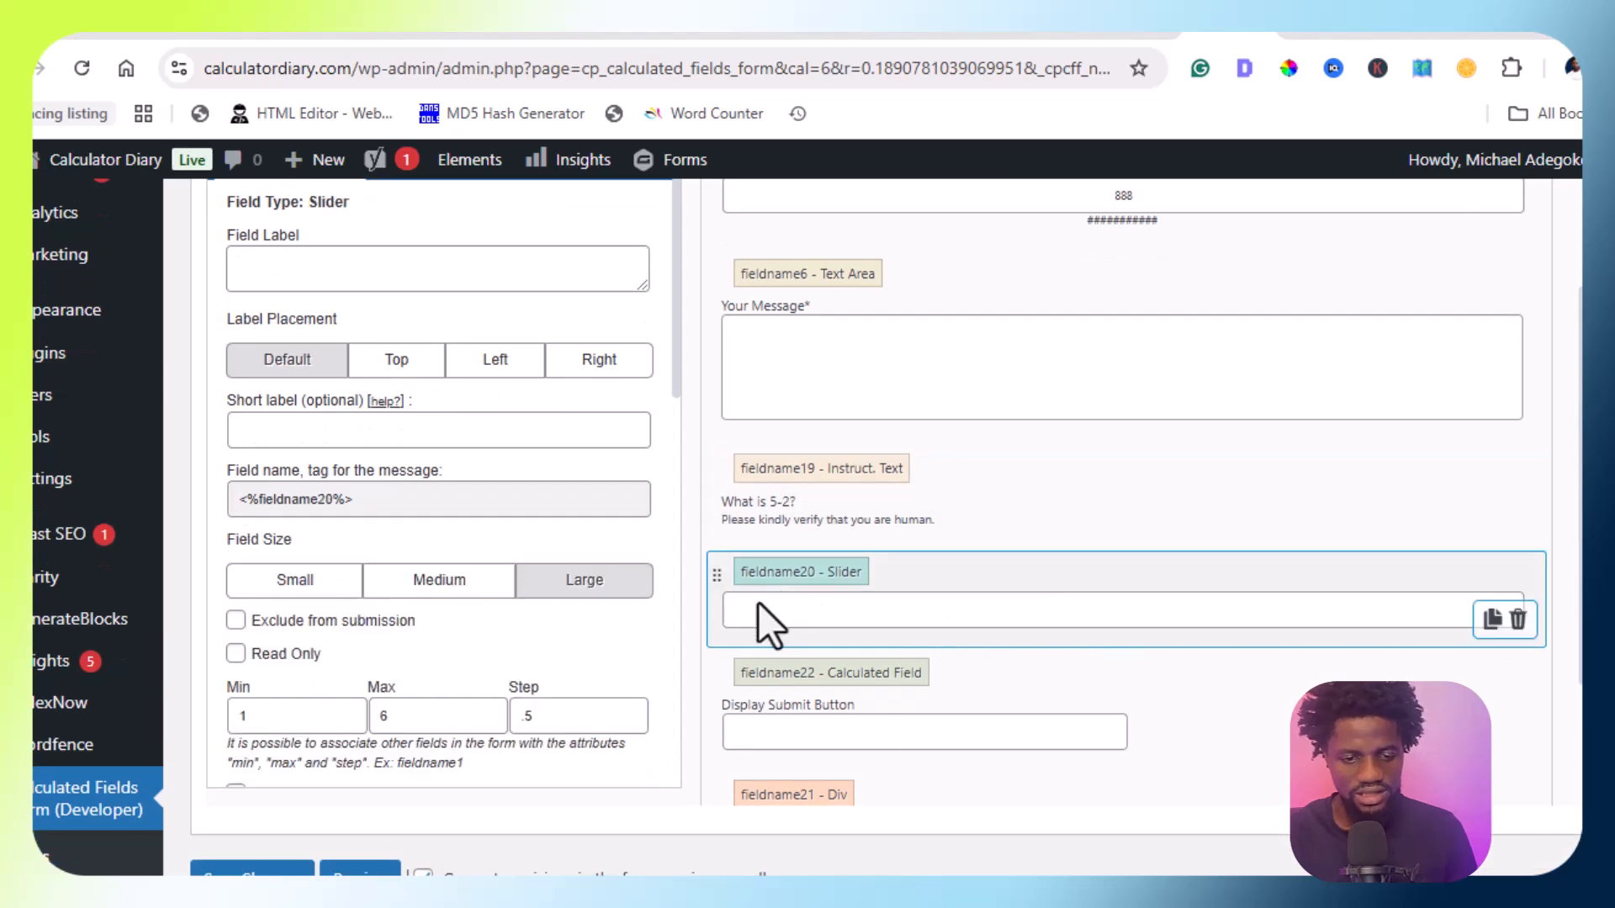
scroll(475, 467, "up", 2)
scroll(479, 488, "down", 3)
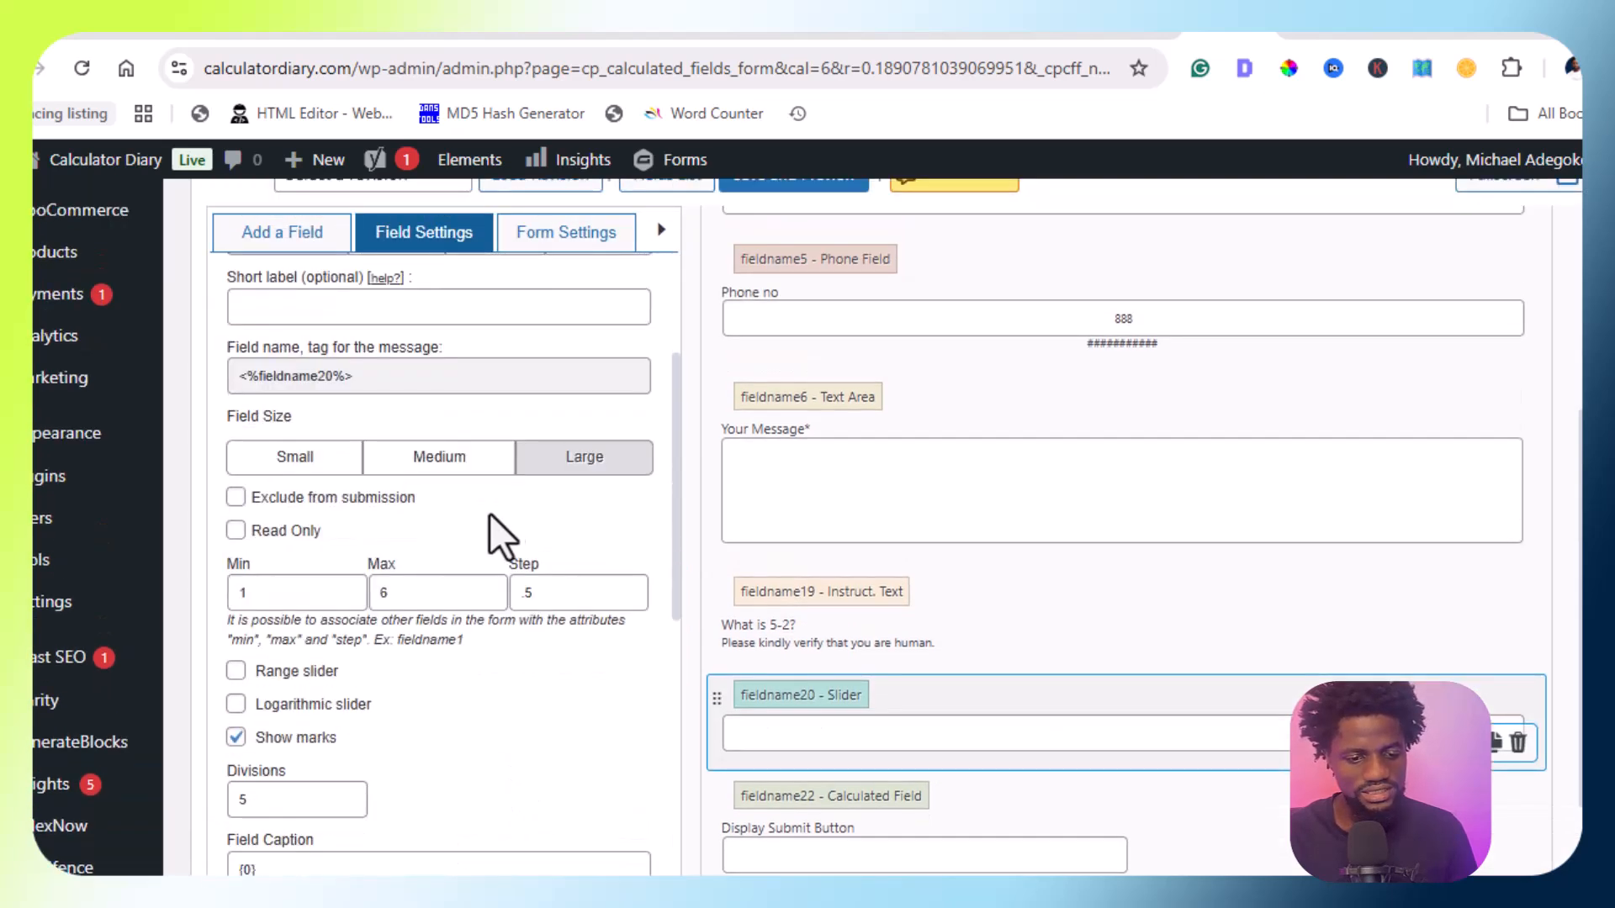
left_click_drag(422, 588, 361, 589)
type("3")
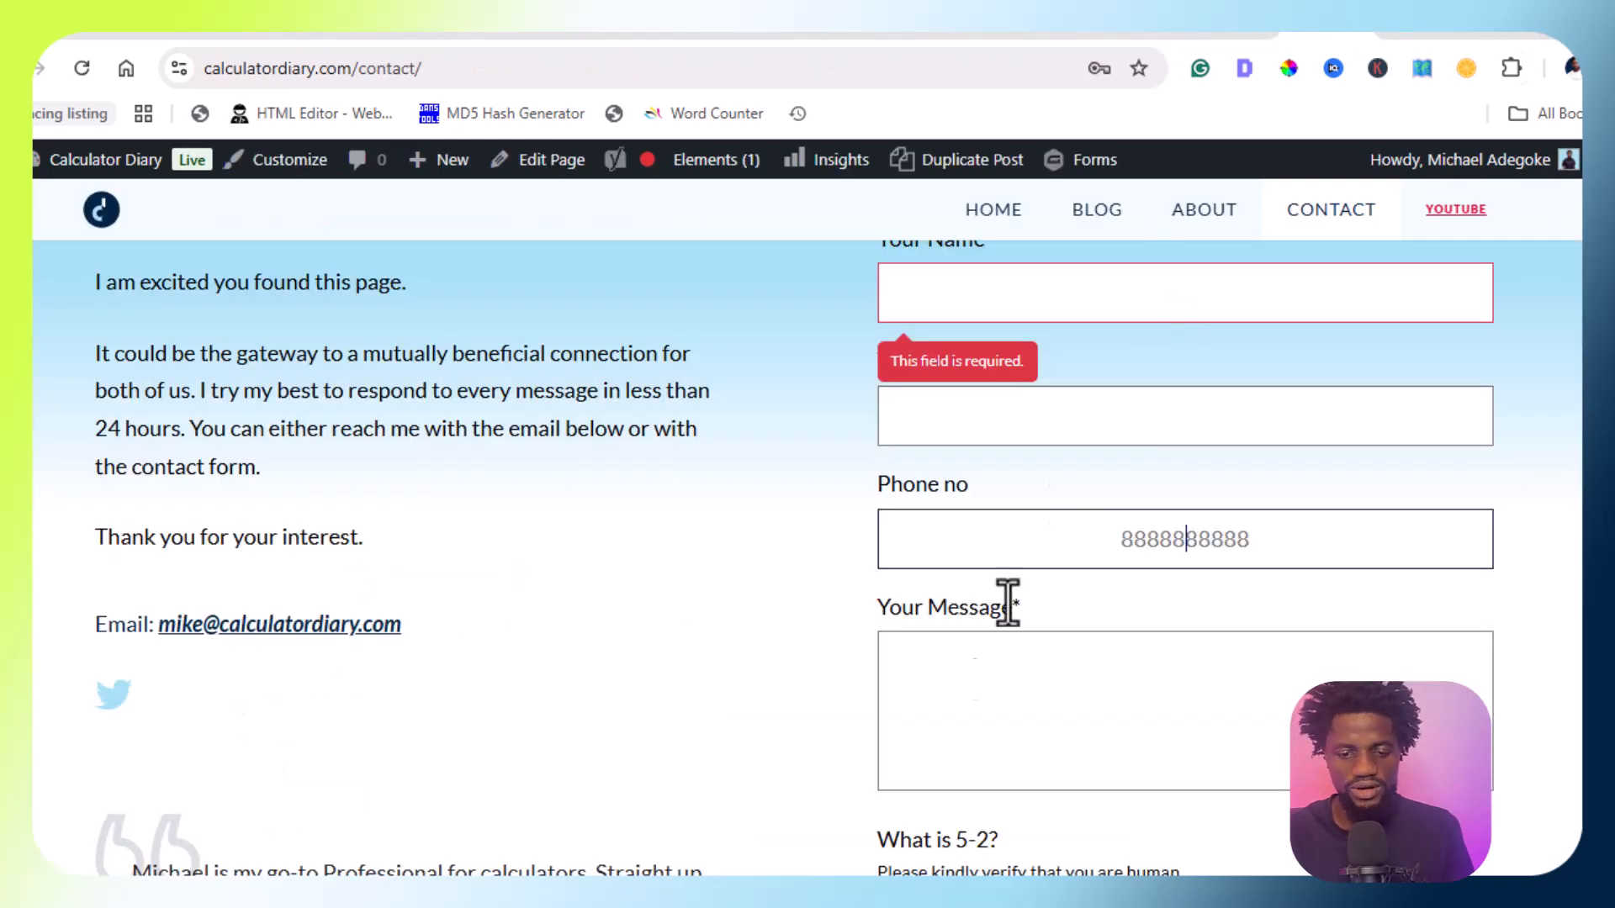
Compare the live contact form, down to its verification slider, with the field list in the form builder
scroll(934, 621, "down", 4)
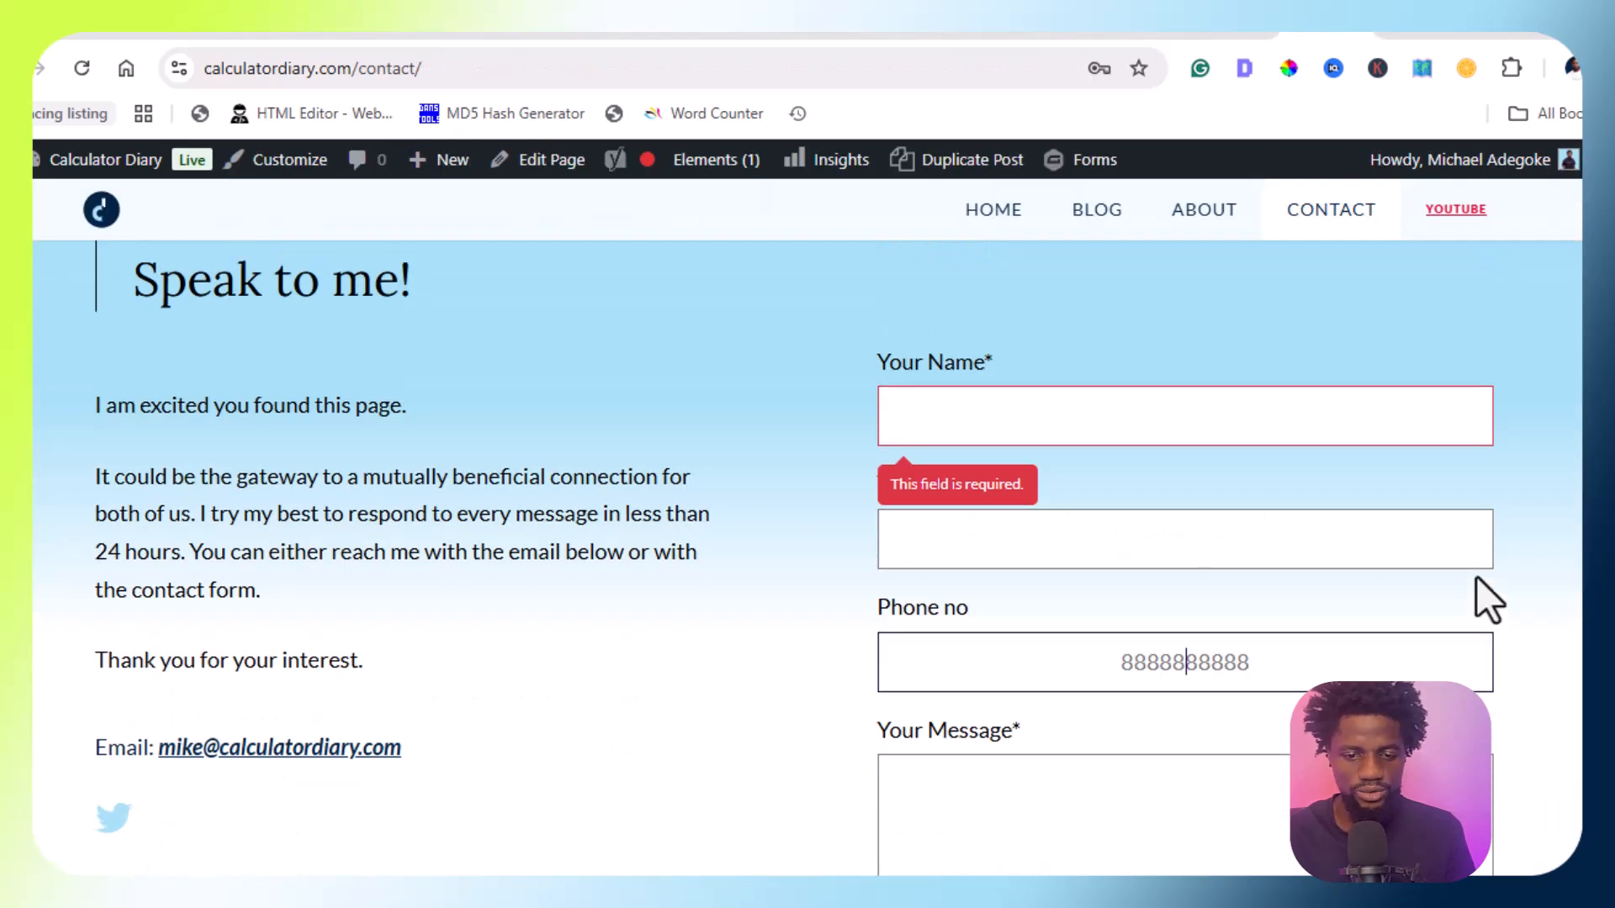
scroll(1261, 538, "up", 1)
scroll(1339, 623, "down", 4)
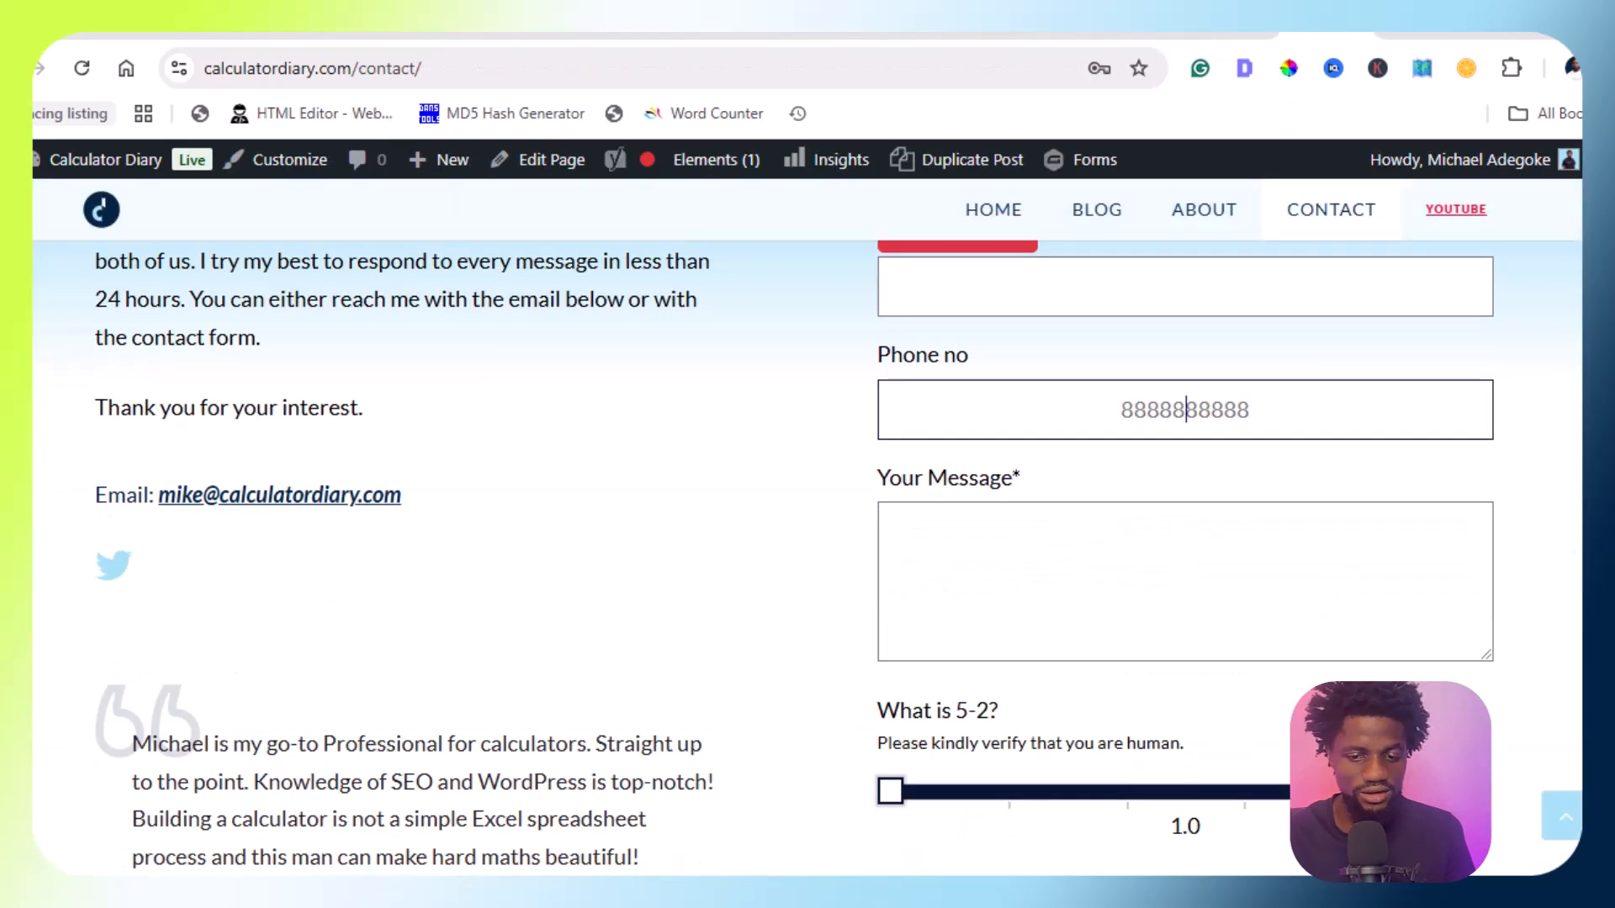
scroll(1396, 580, "down", 3)
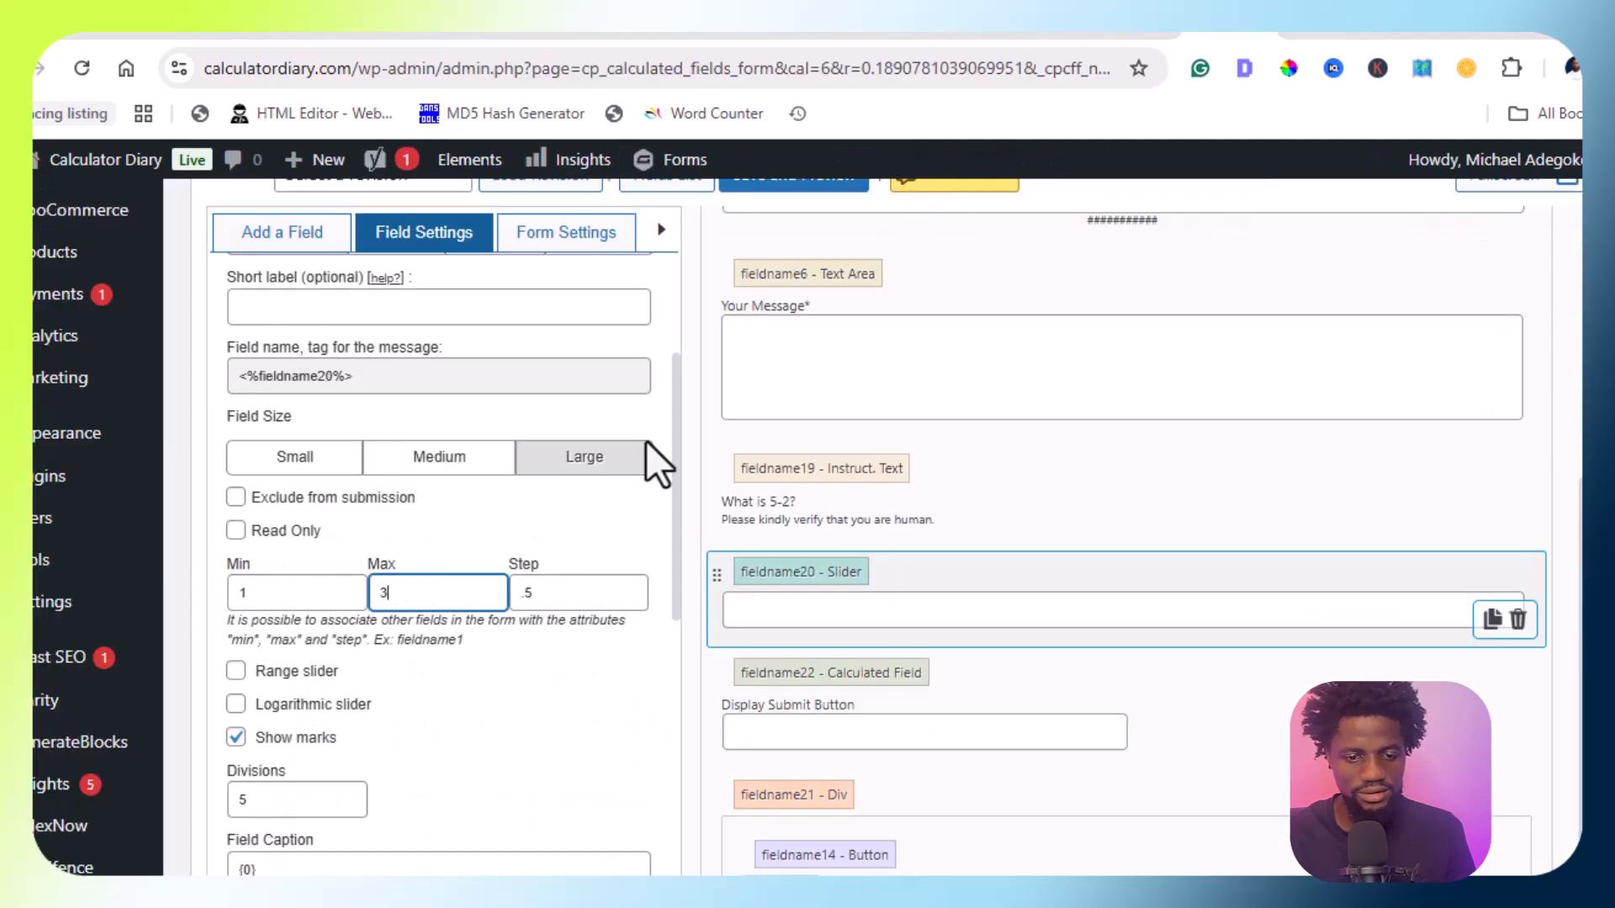
scroll(559, 710, "up", 1)
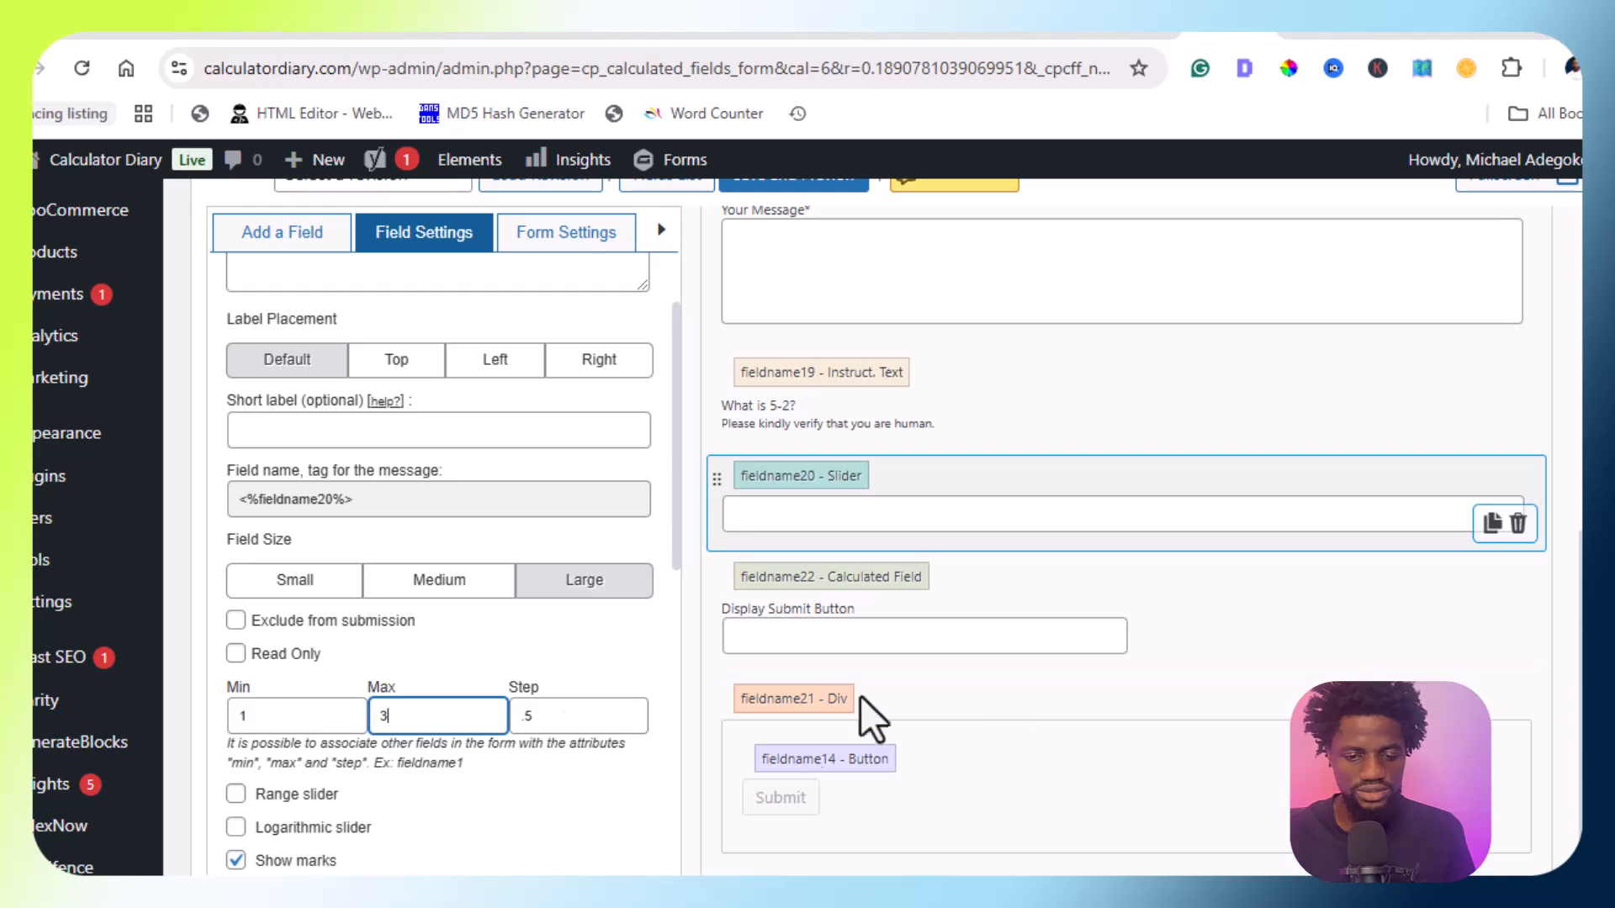
Check the label and user instructions of the "What is 5-2?" text against the live contact page
left_click(743, 411)
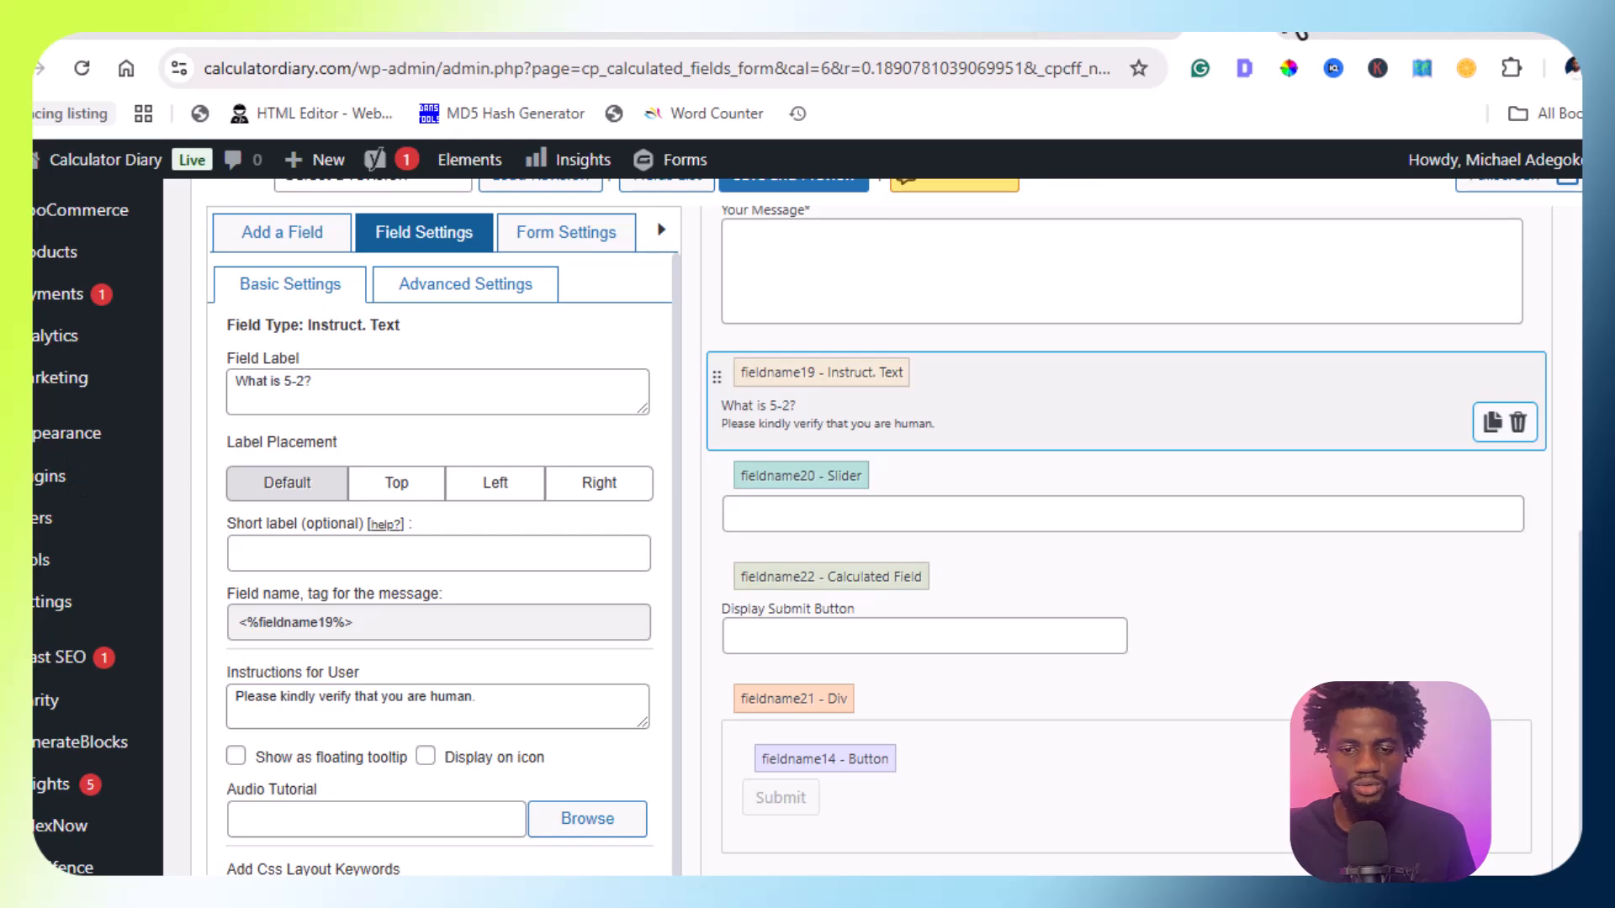
left_click(1285, 3)
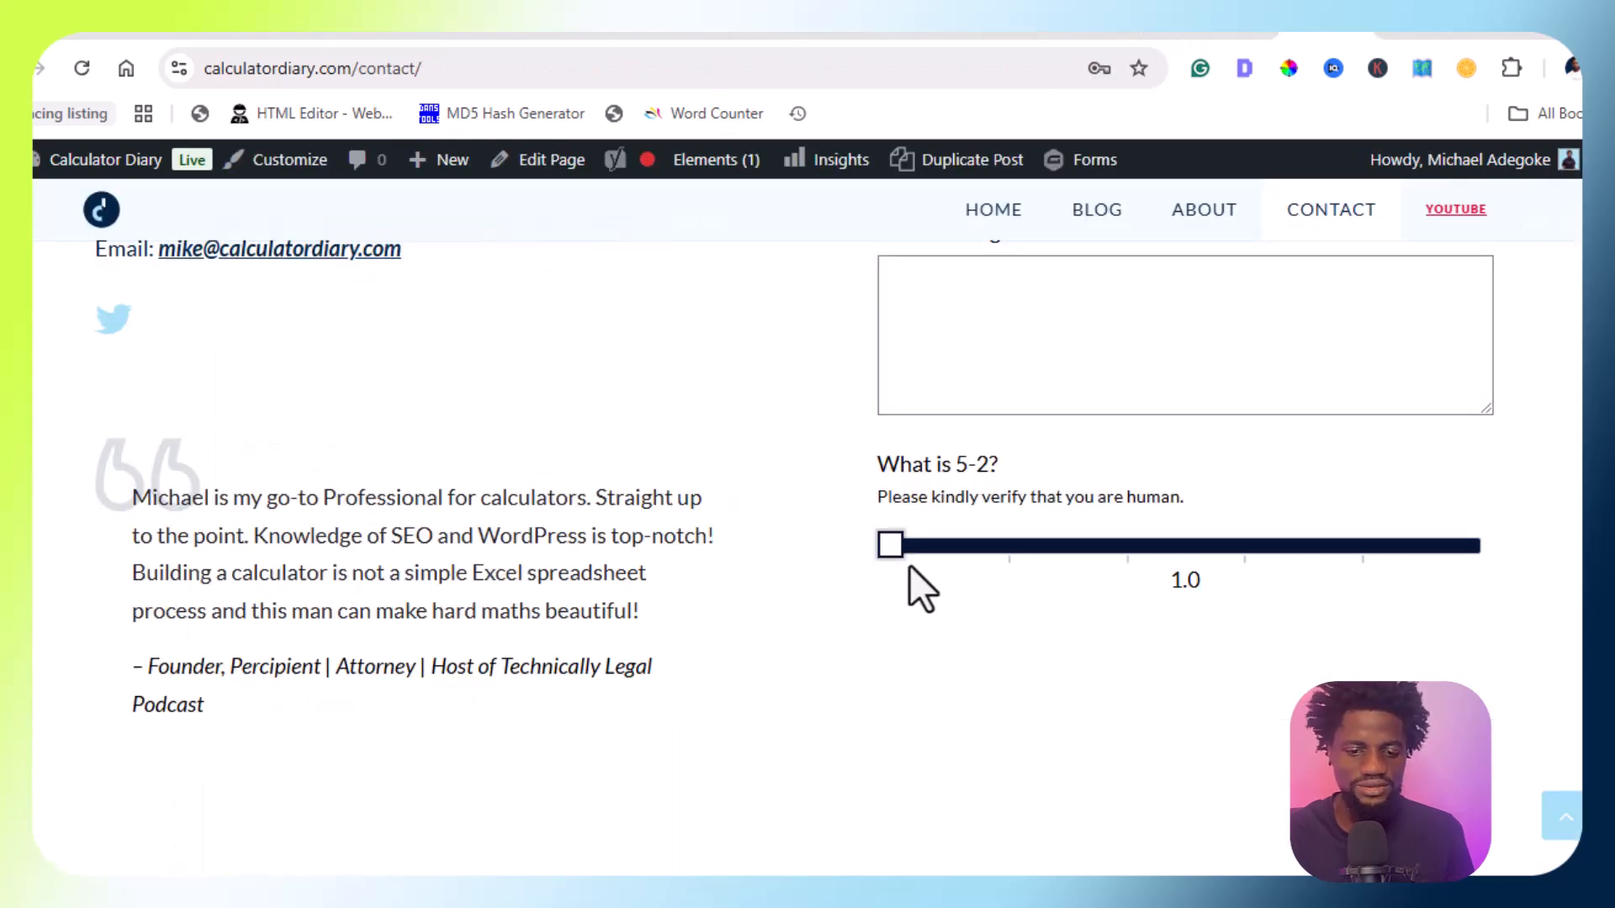
left_click(1204, 4)
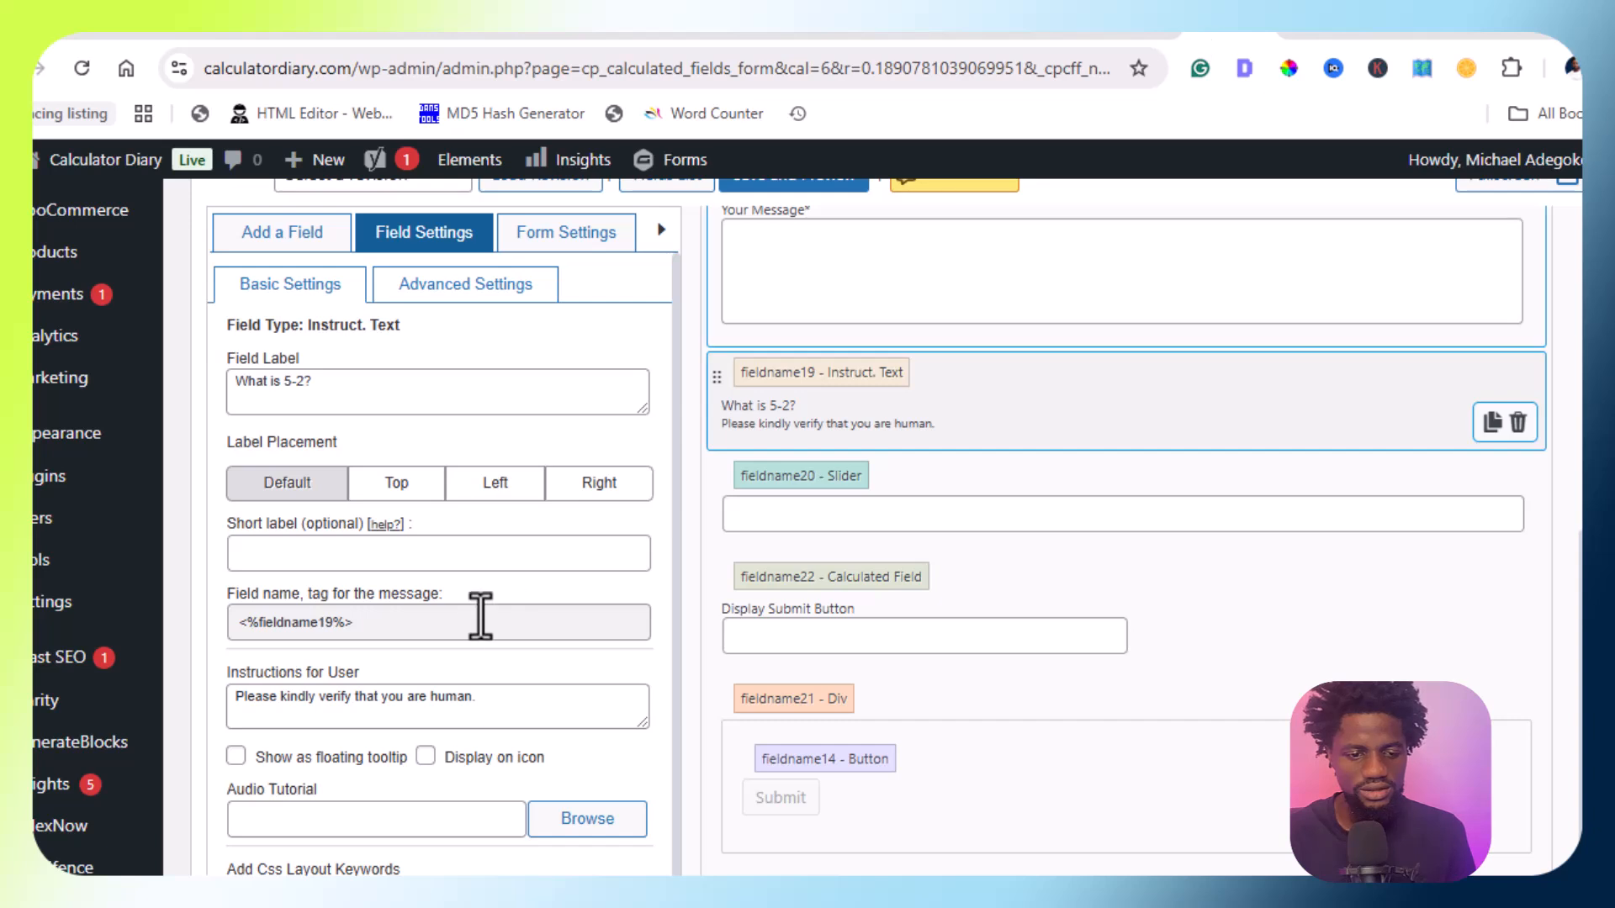
left_click(1378, 34)
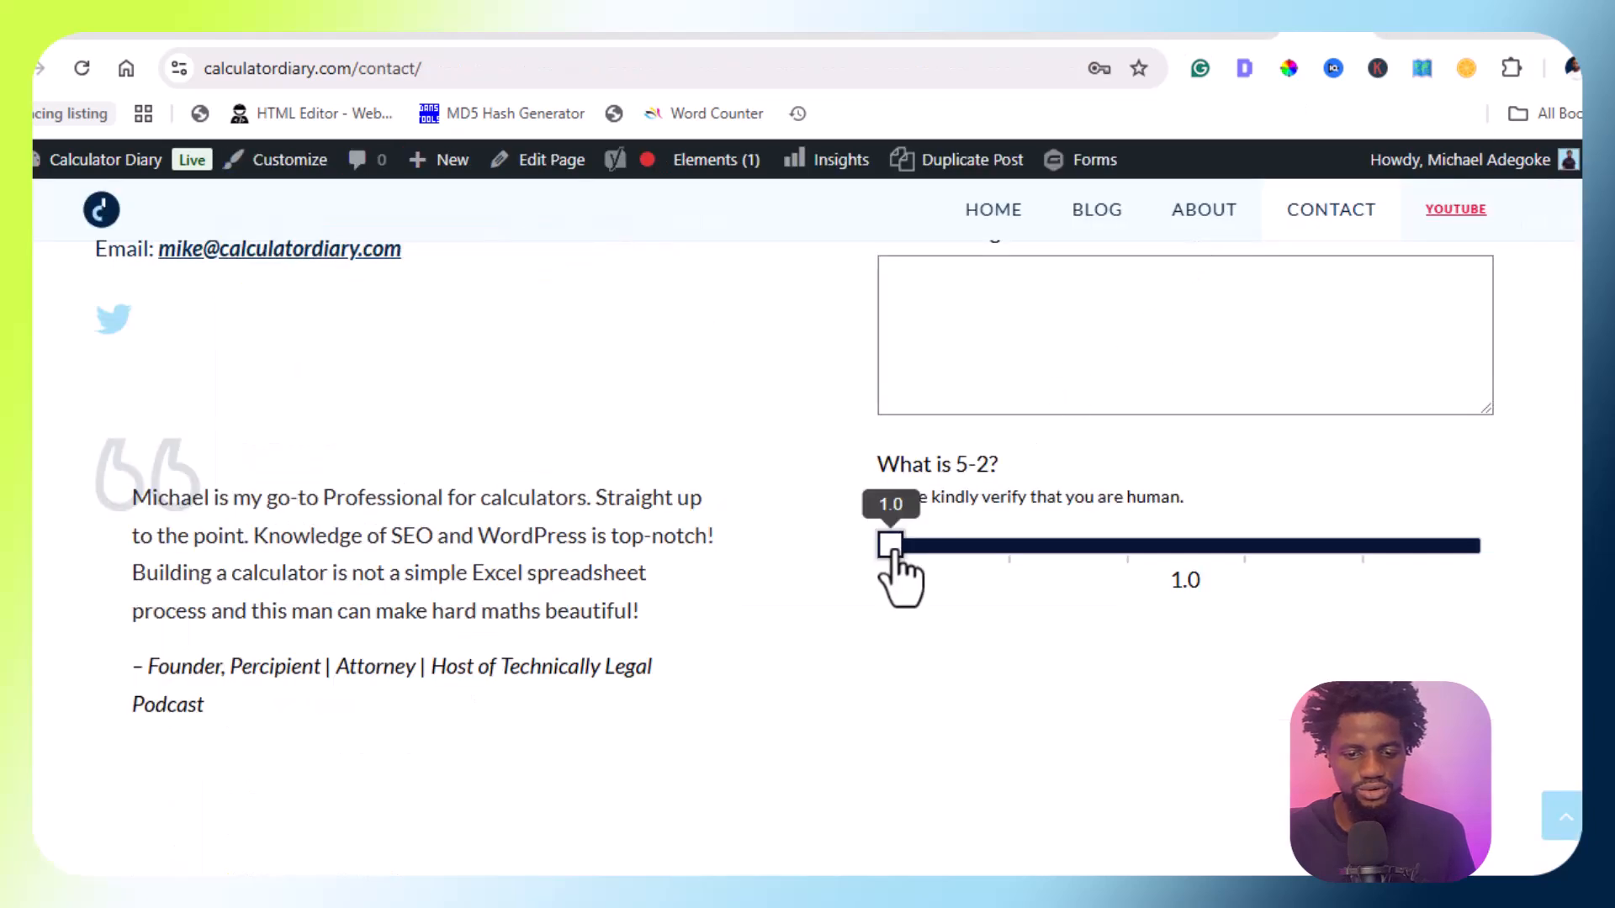
Move the live form's verification slider to 3.0 and try to submit the empty form
left_click_drag(916, 553, 1142, 556)
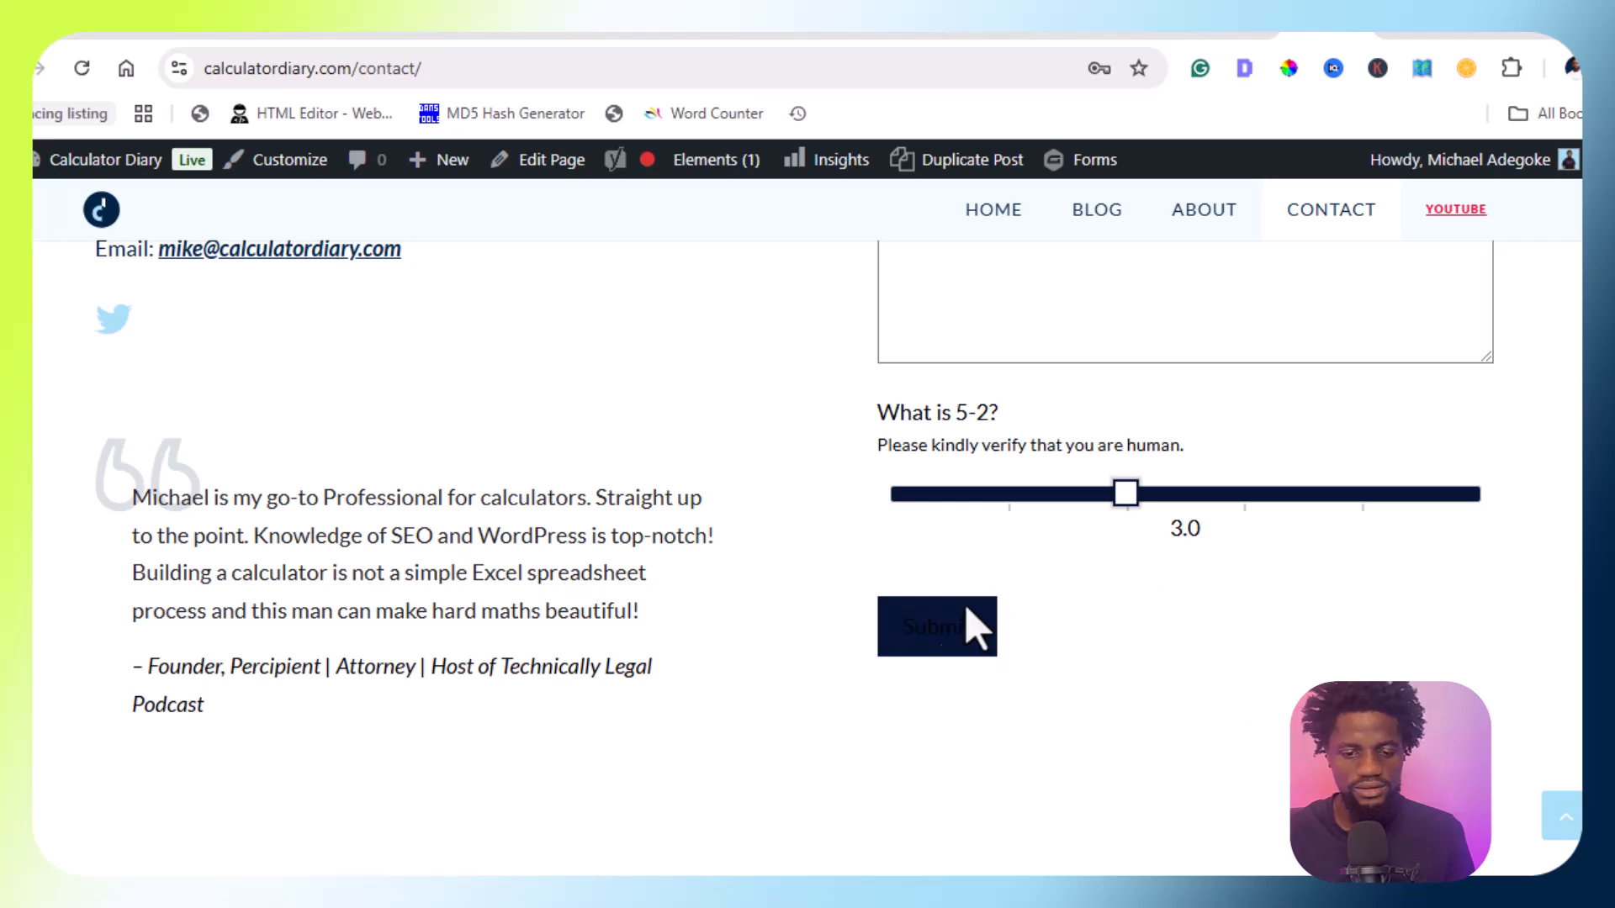
left_click(915, 646)
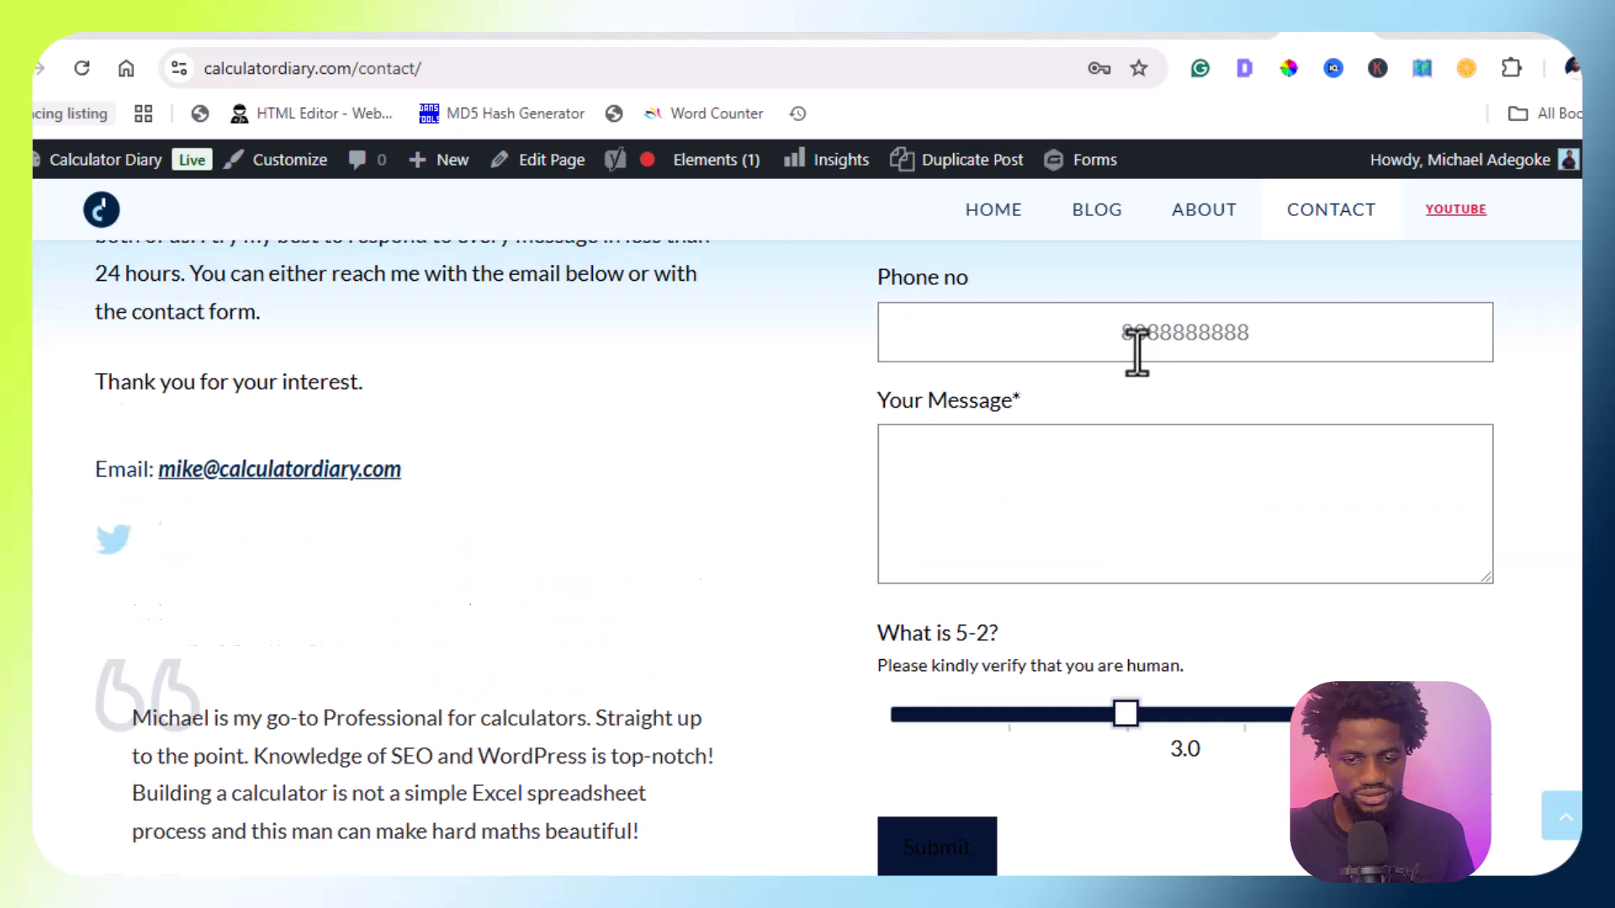
scroll(1035, 589, "down", 5)
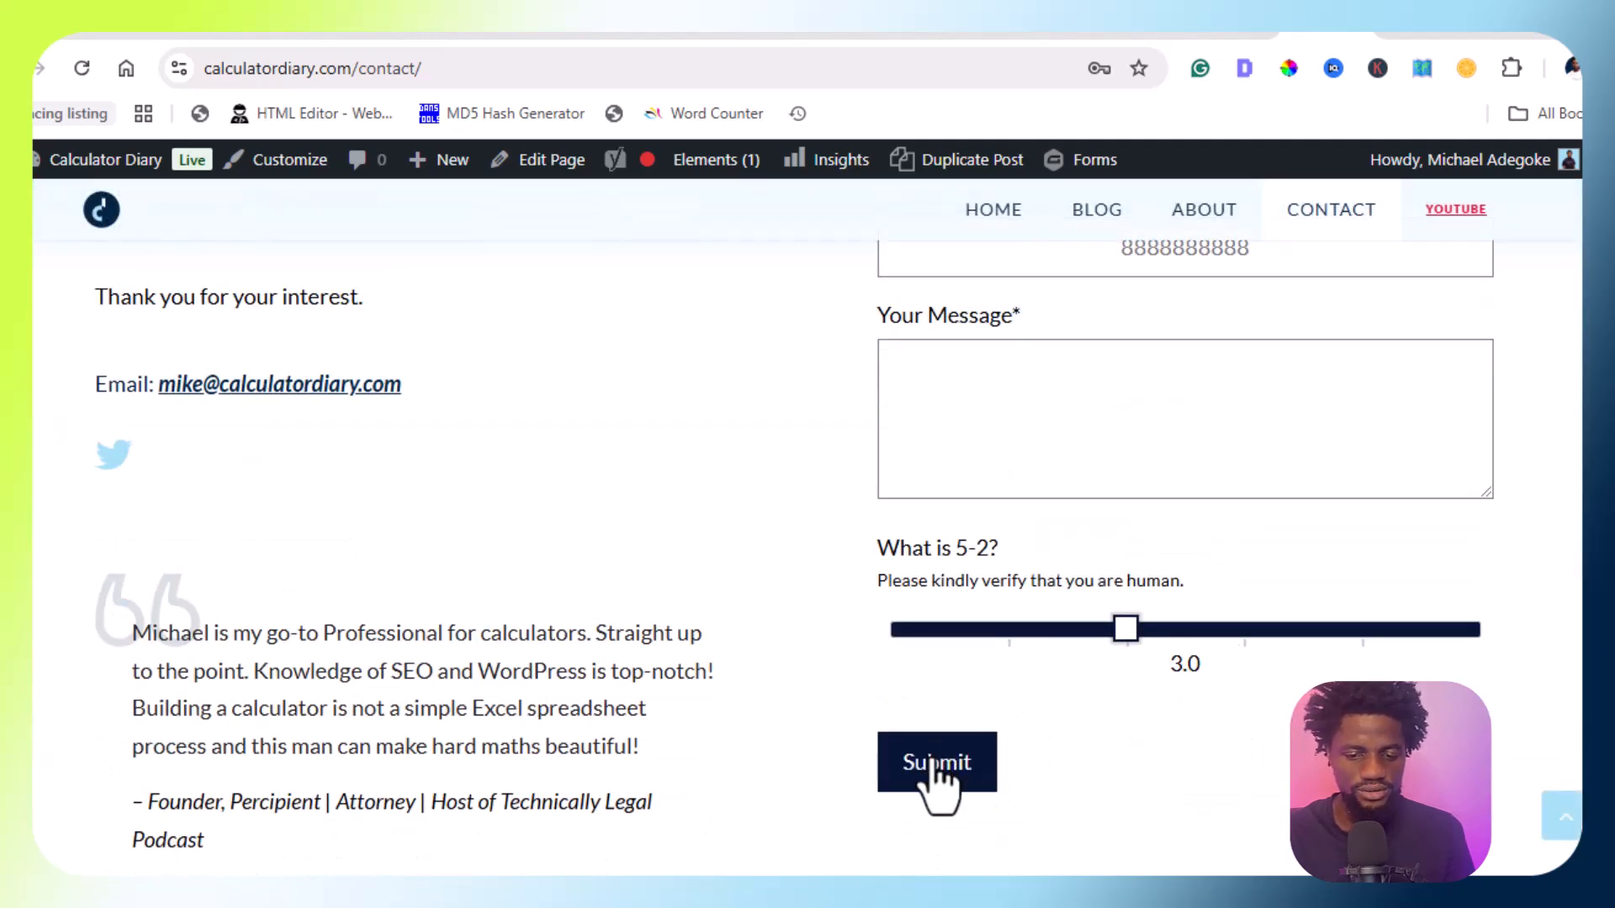
Test the verification slider at 6.0, return it to 3.0 and highlight "5-2?" in the question
left_click_drag(1139, 642, 1494, 662)
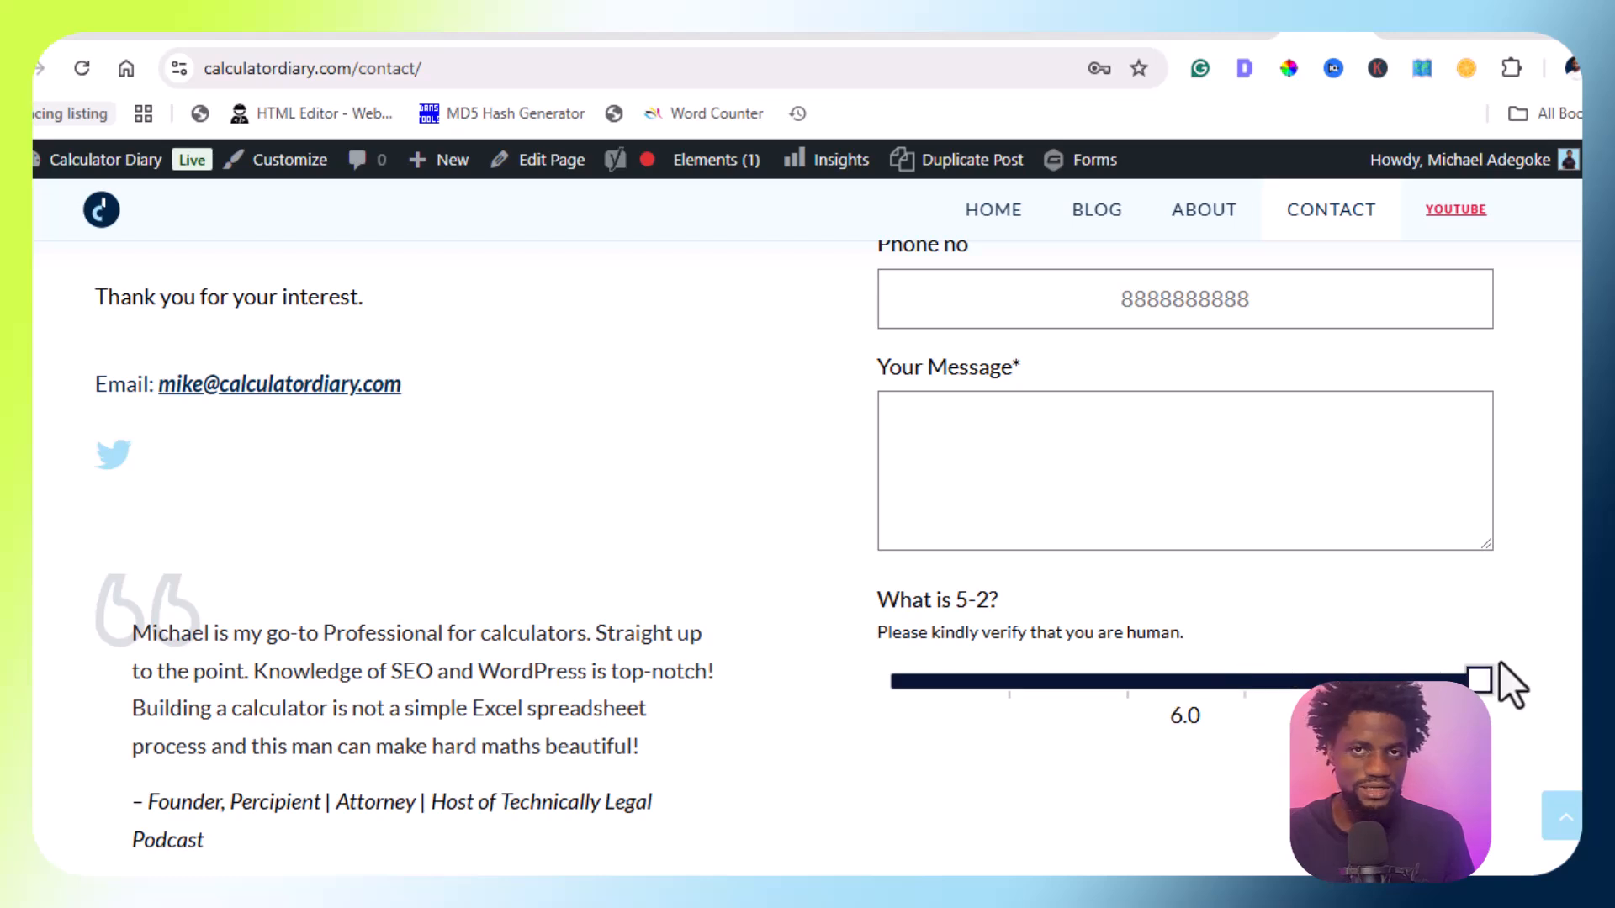
left_click_drag(1481, 702, 1119, 664)
left_click_drag(1000, 551, 957, 555)
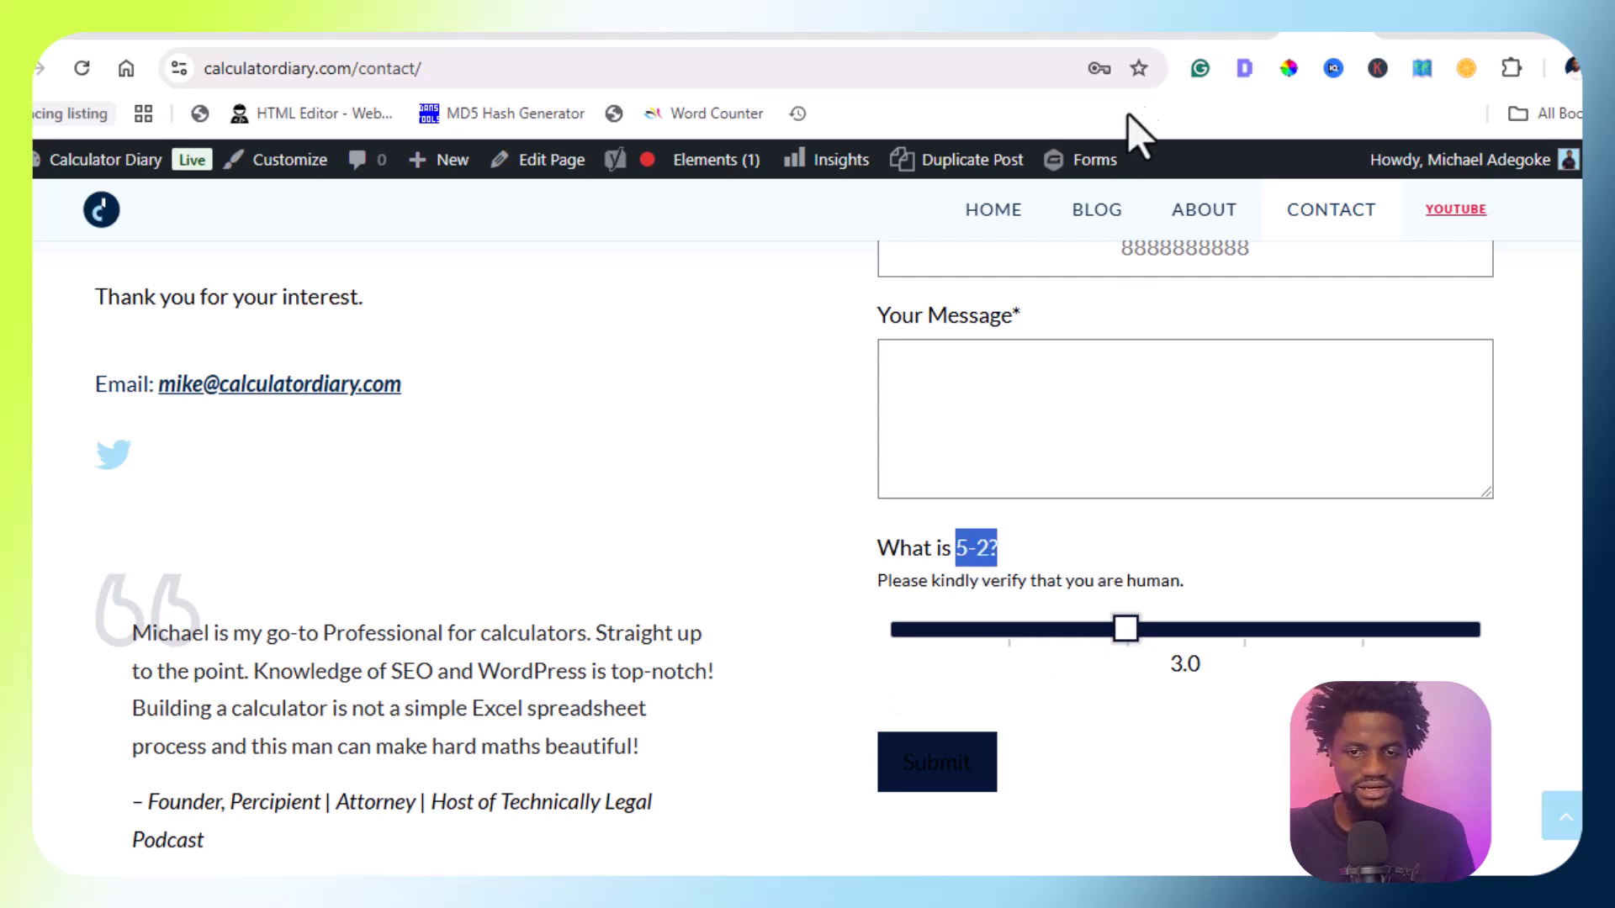
Review the slider field's min, max and step values in the builder and save the form changes
left_click(1274, 34)
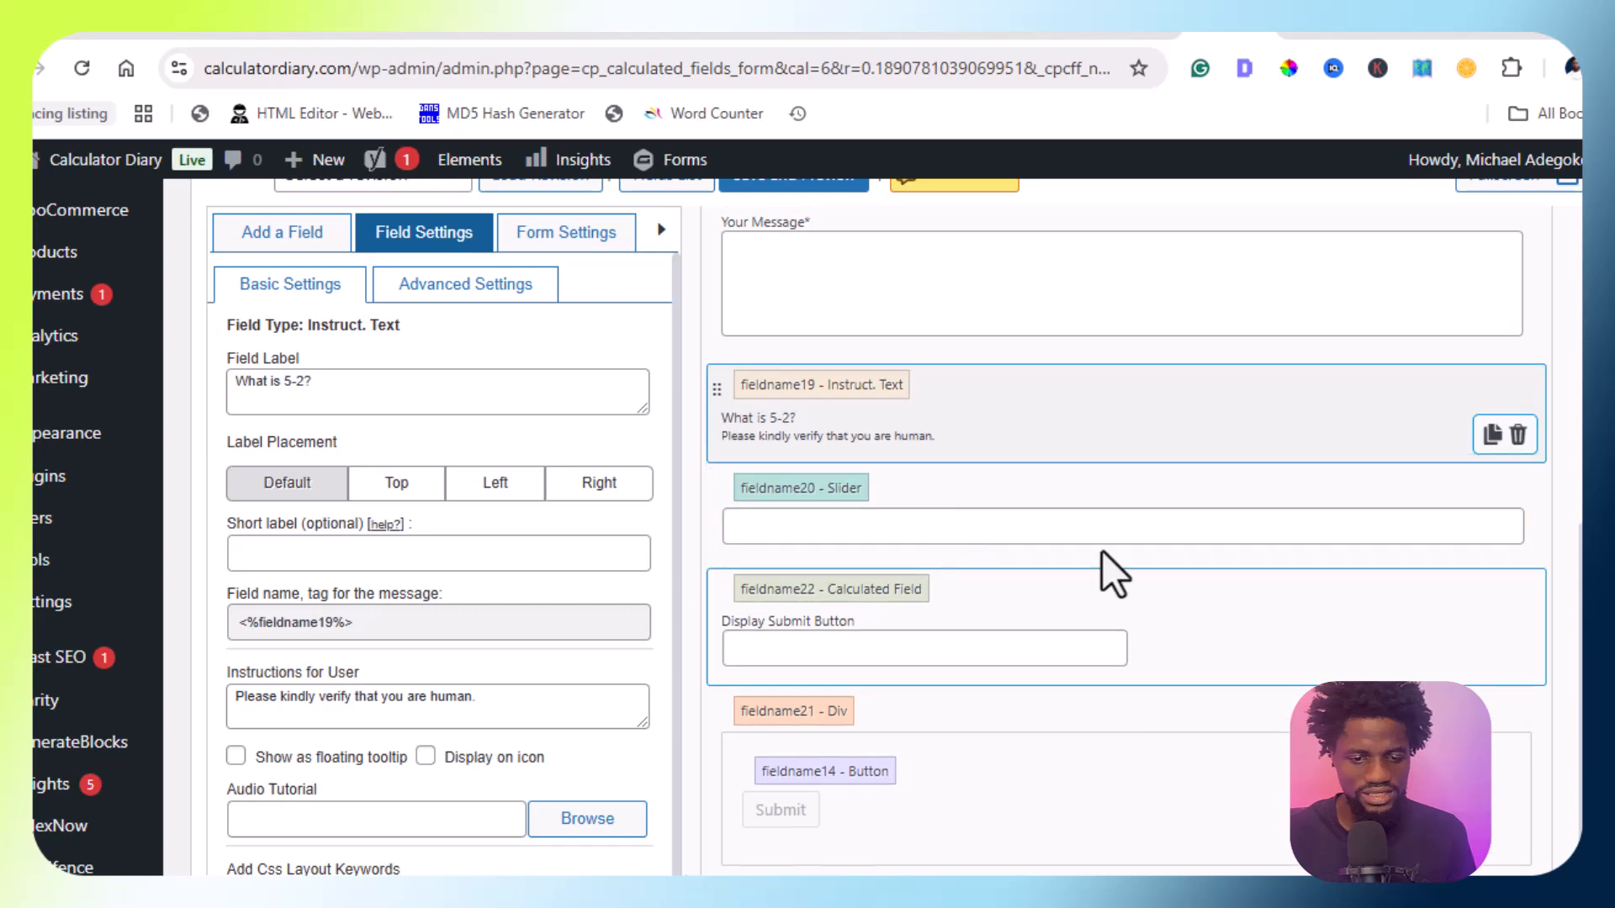
left_click(1110, 566)
scroll(257, 461, "down", 3)
left_click(237, 593)
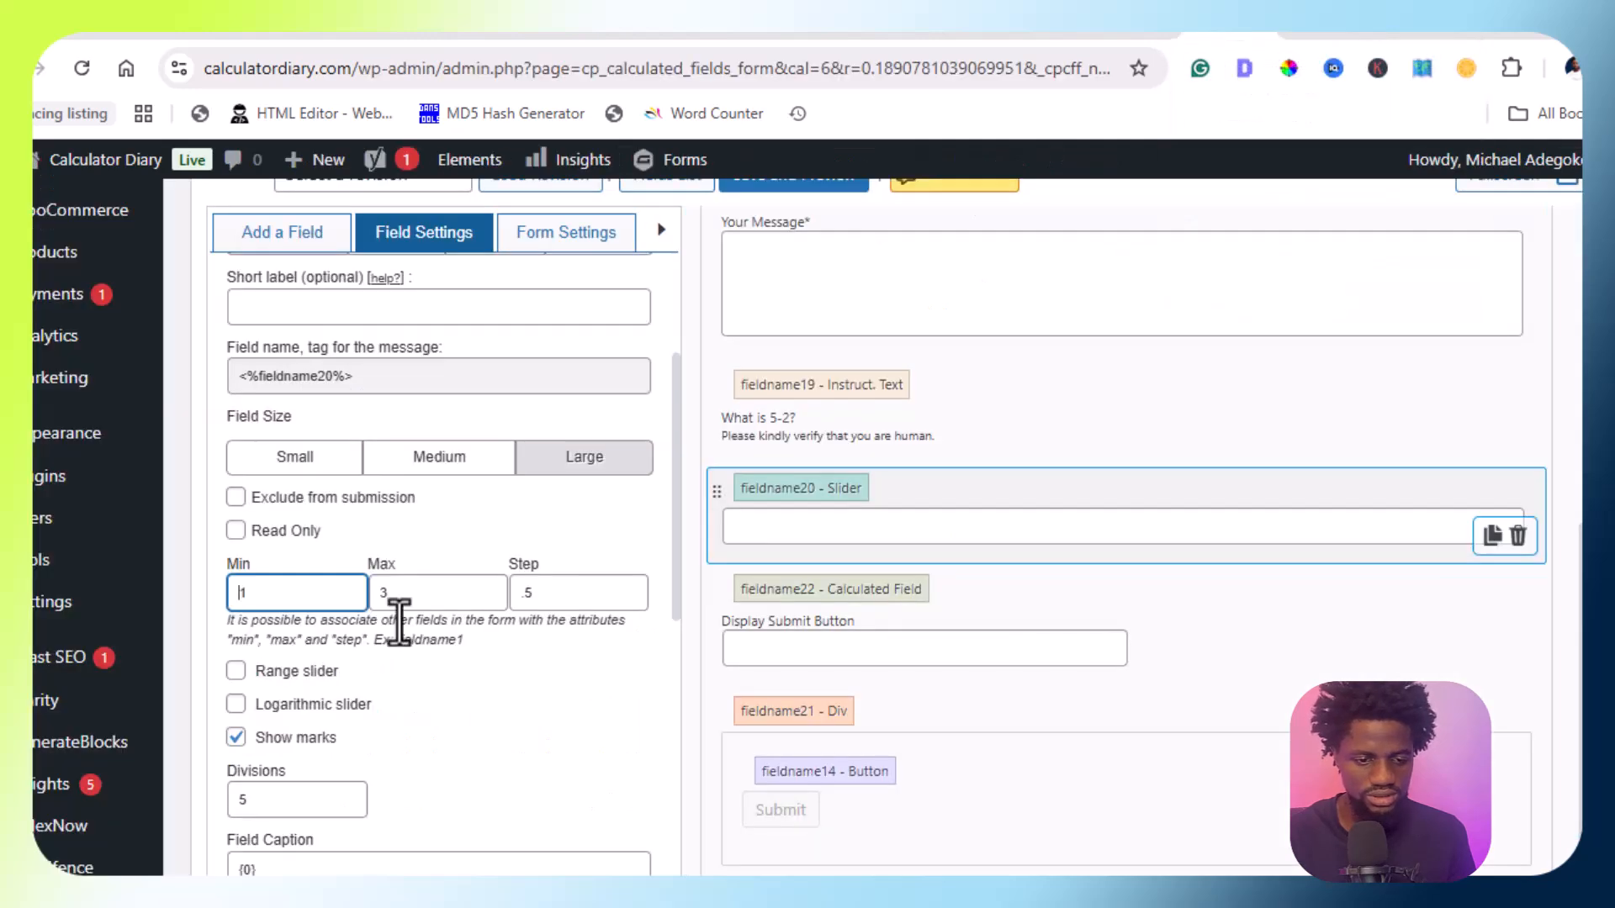
left_click(420, 594)
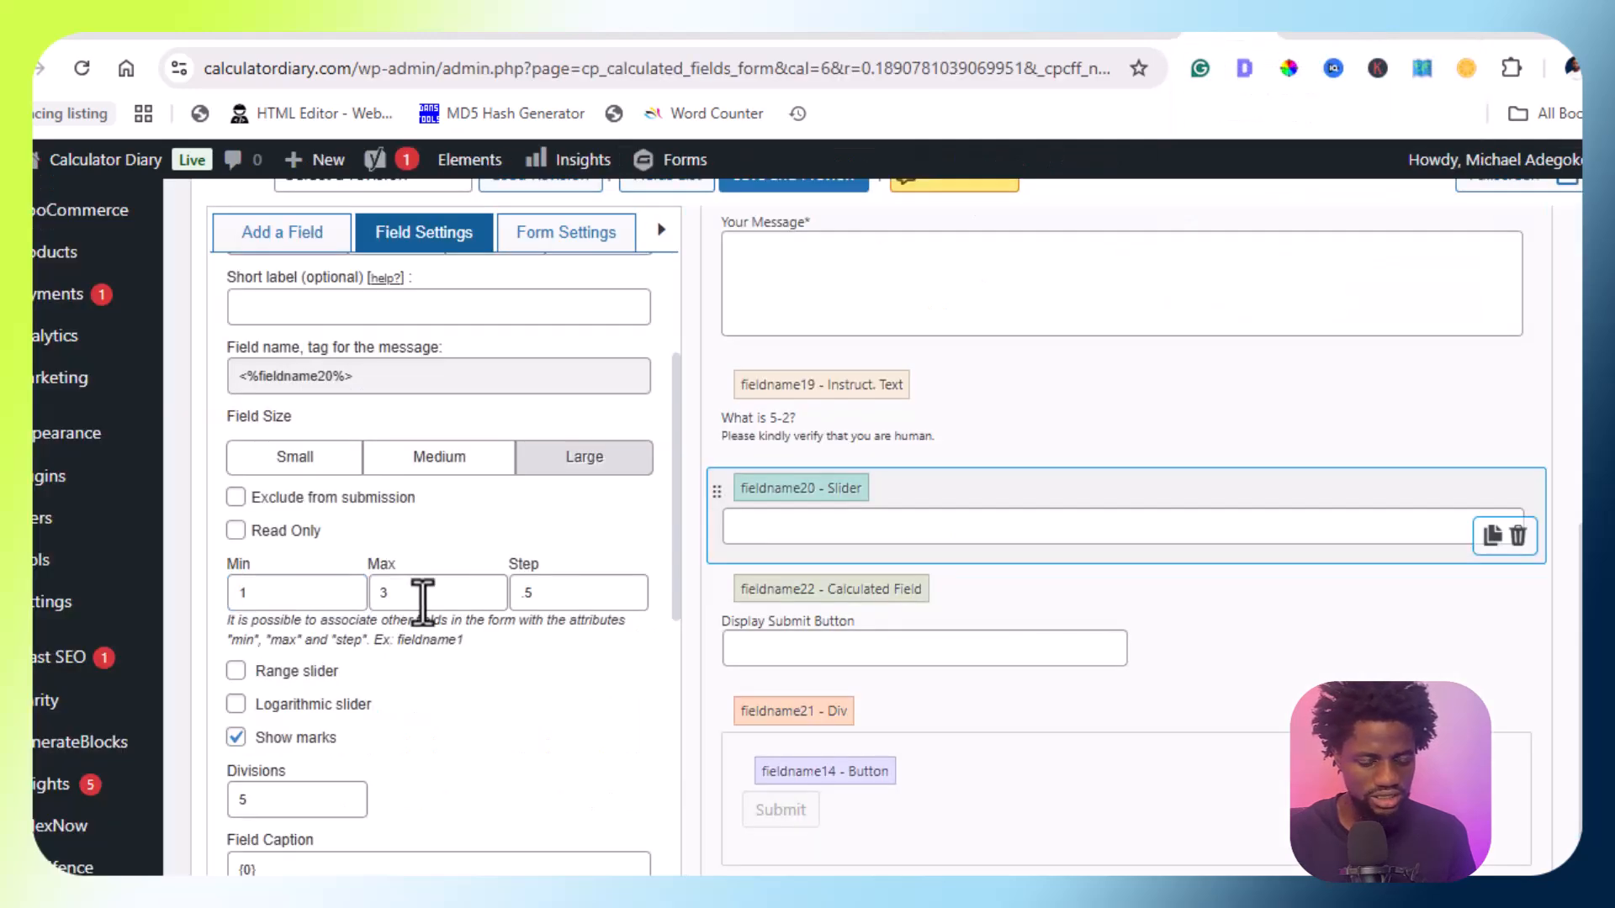
scroll(542, 583, "down", 2)
left_click_drag(571, 372, 434, 352)
left_click(546, 346)
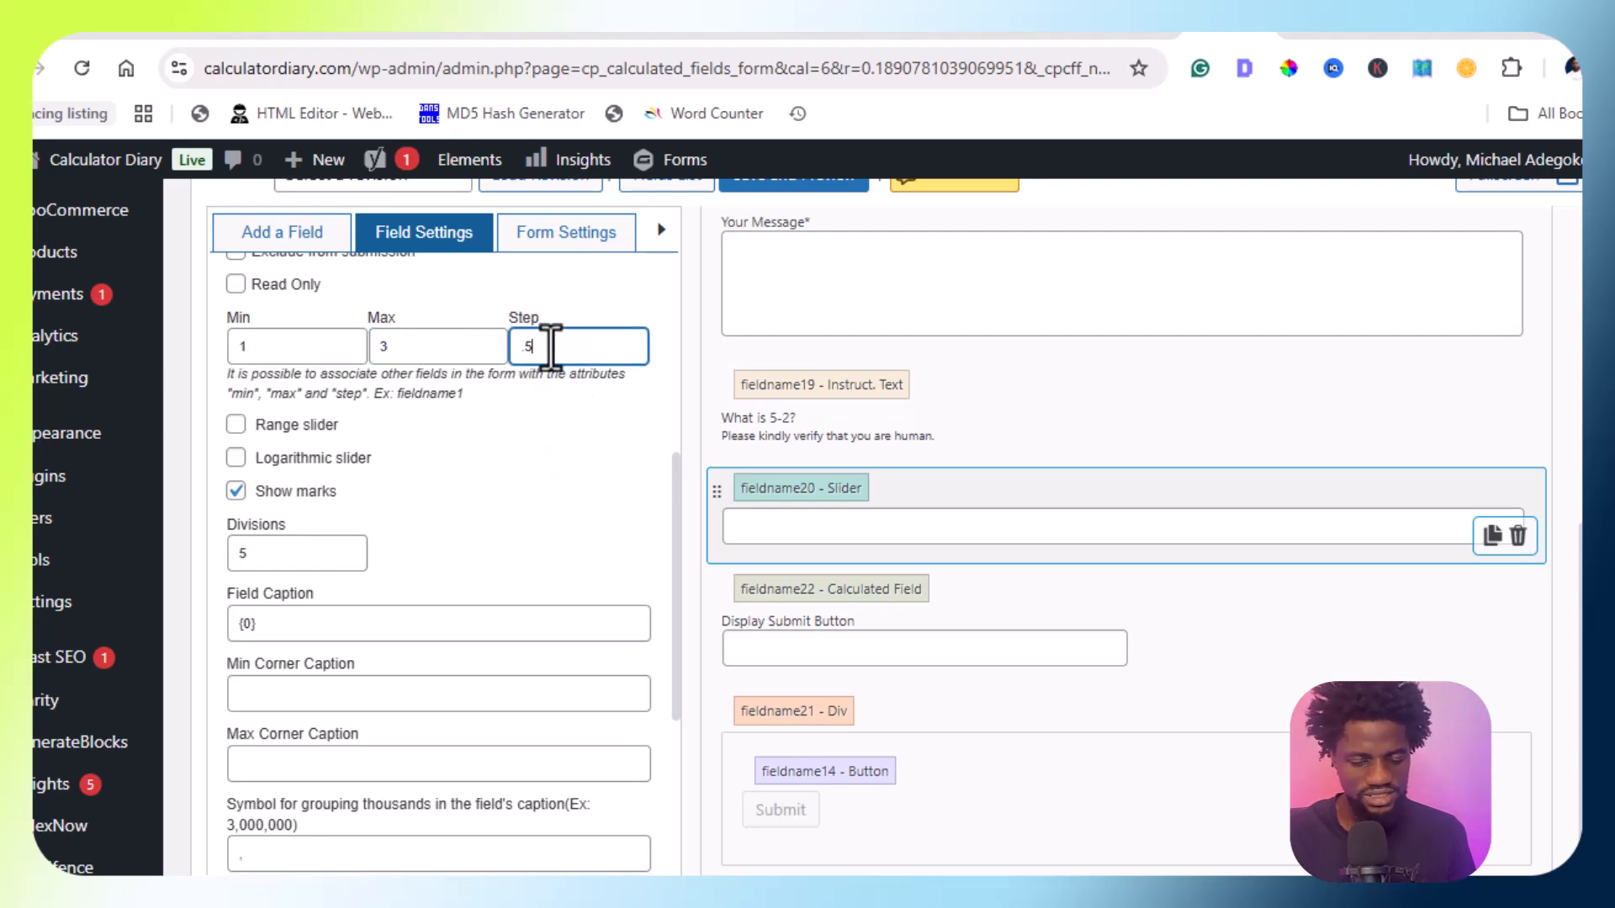
scroll(540, 774, "down", 4)
left_click(246, 632)
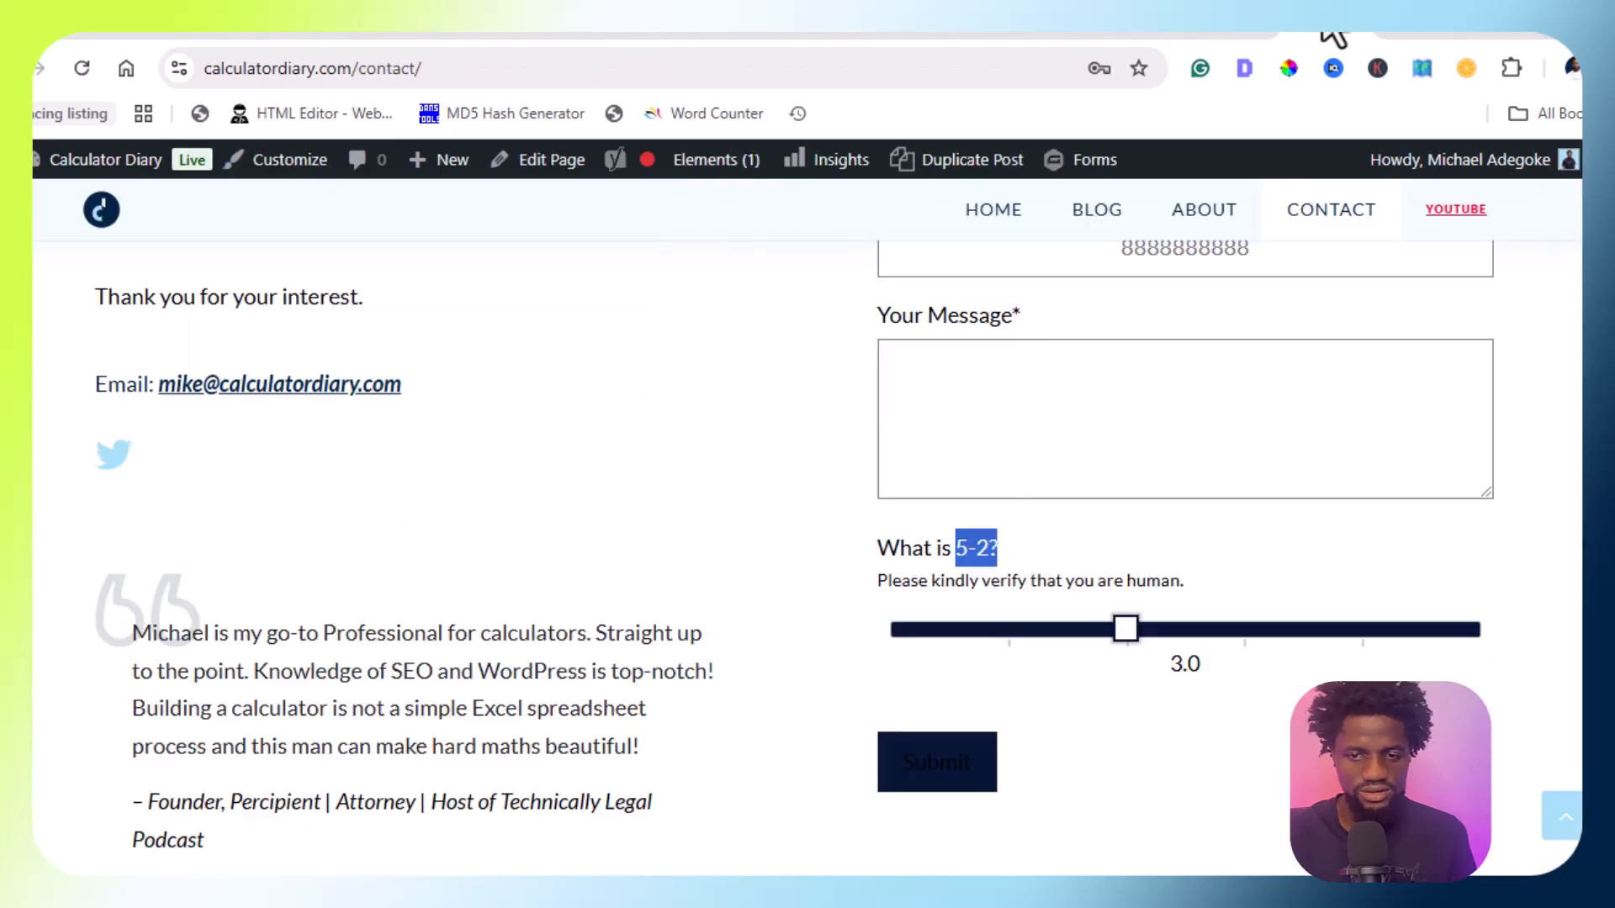
Reload the live contact page and test the verification slider across its range
left_click(81, 78)
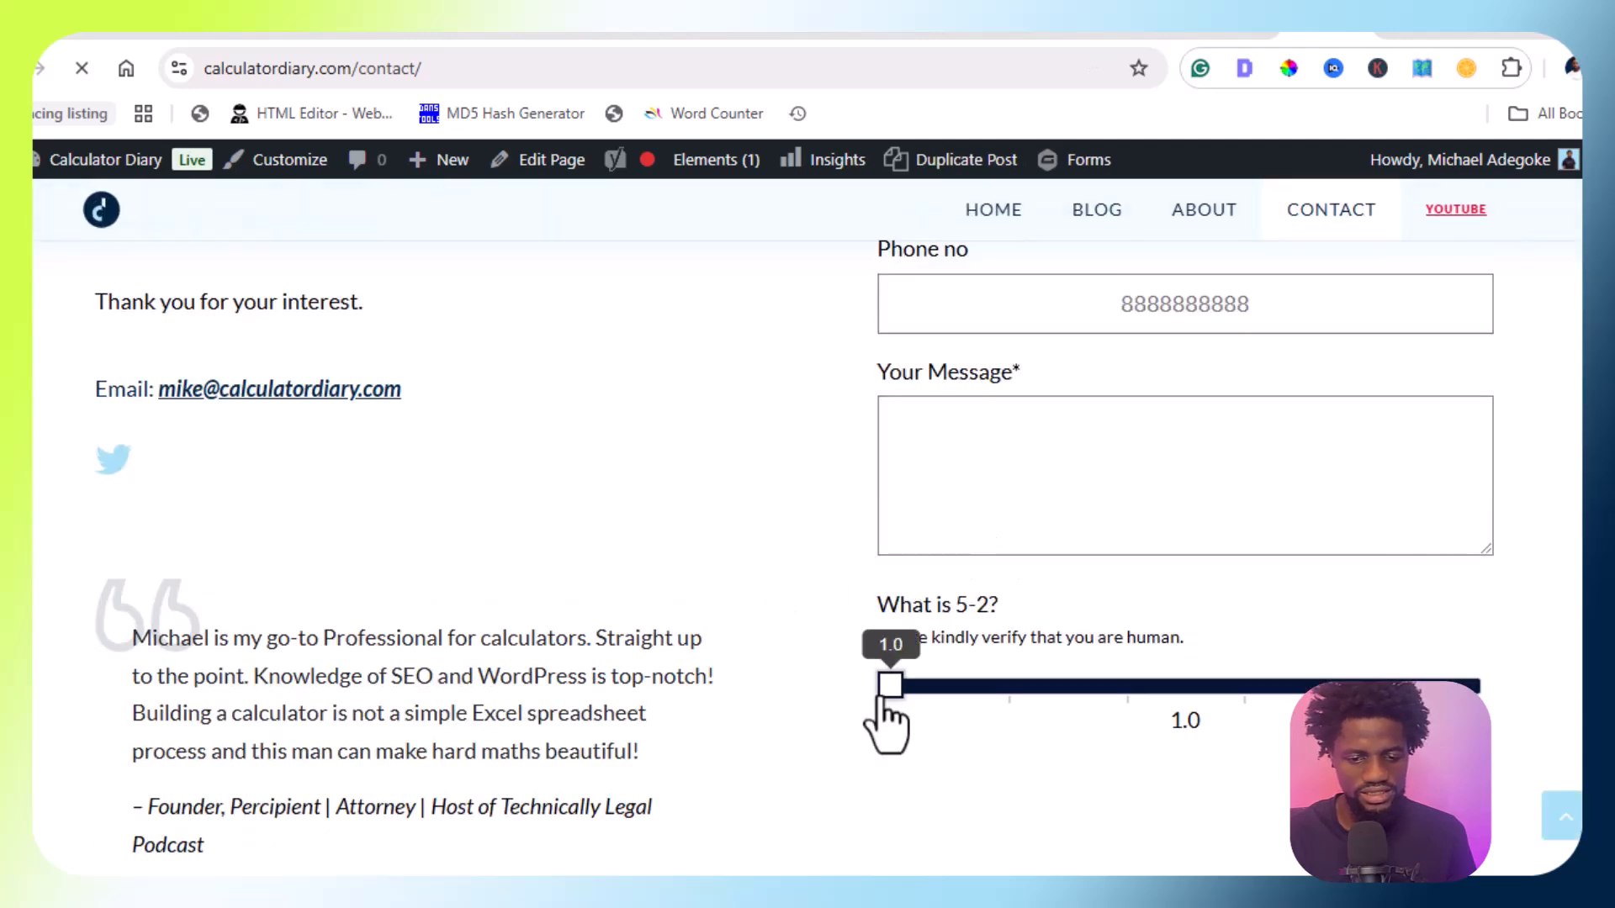
left_click_drag(991, 698, 1546, 716)
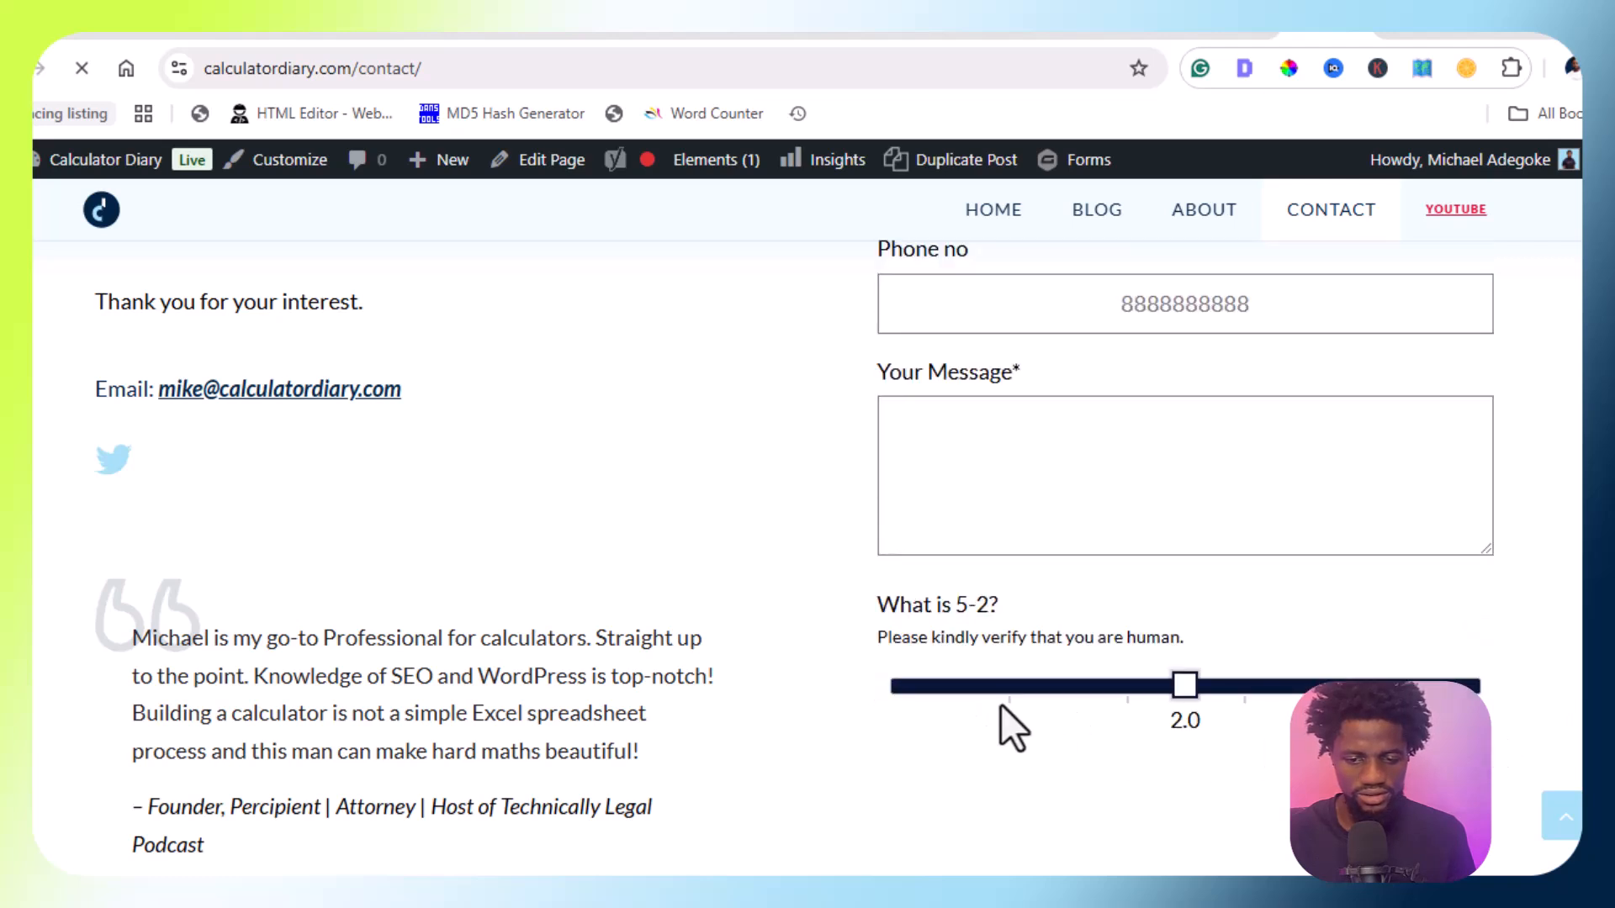
left_click_drag(1001, 704, 1067, 683)
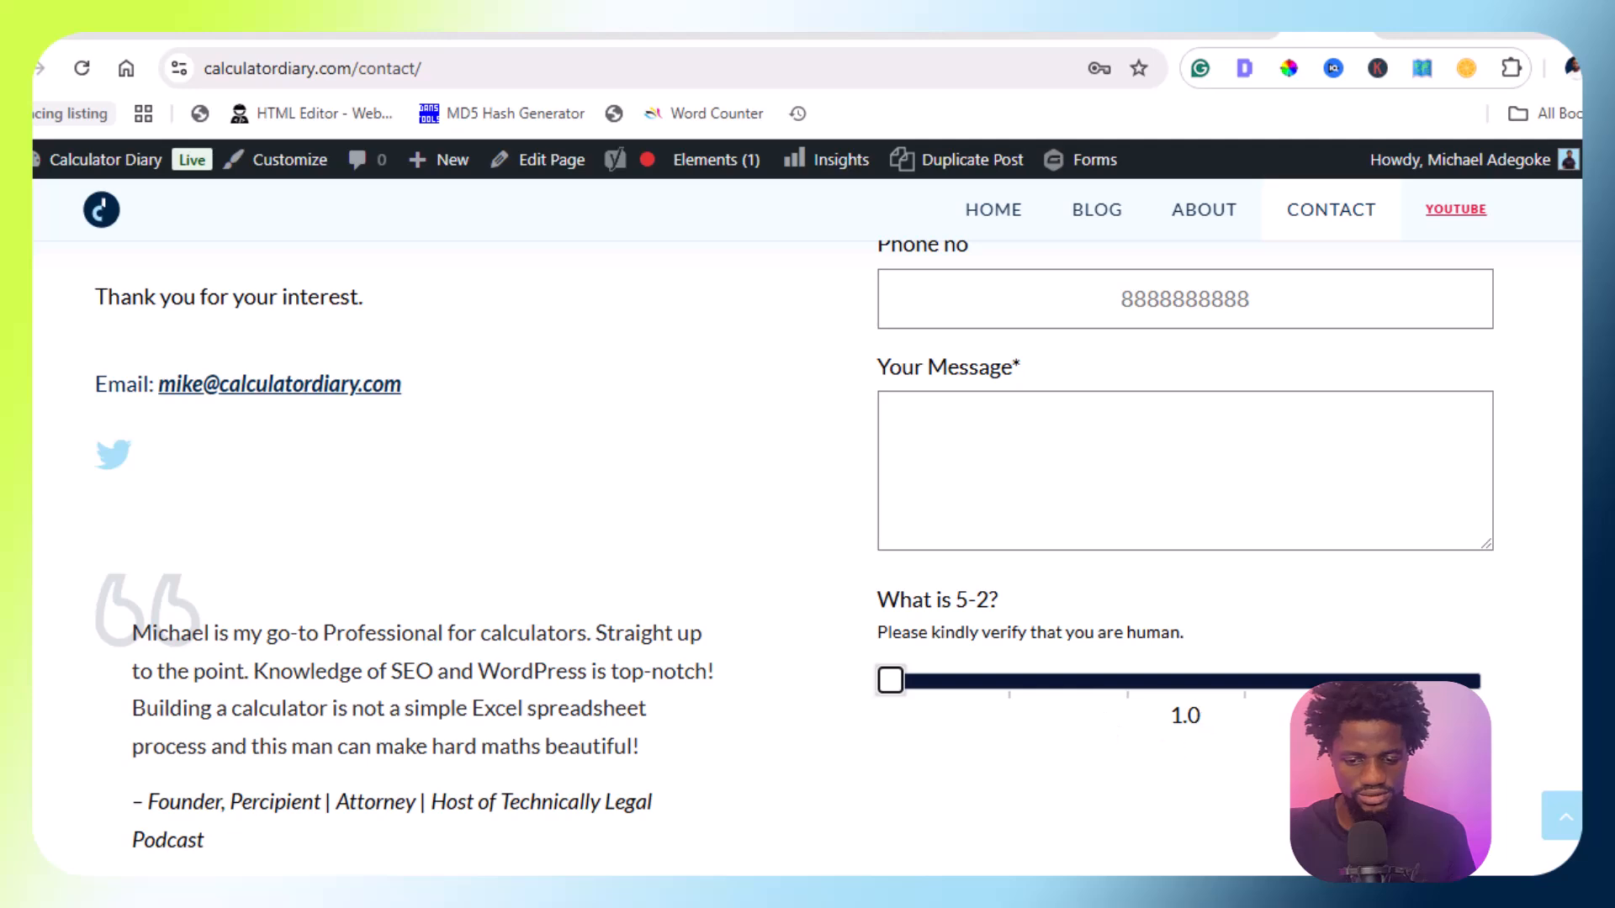
Reopen the slider field's settings in the builder and compare its divisions value with the marks on the live slider
left_click(1241, 33)
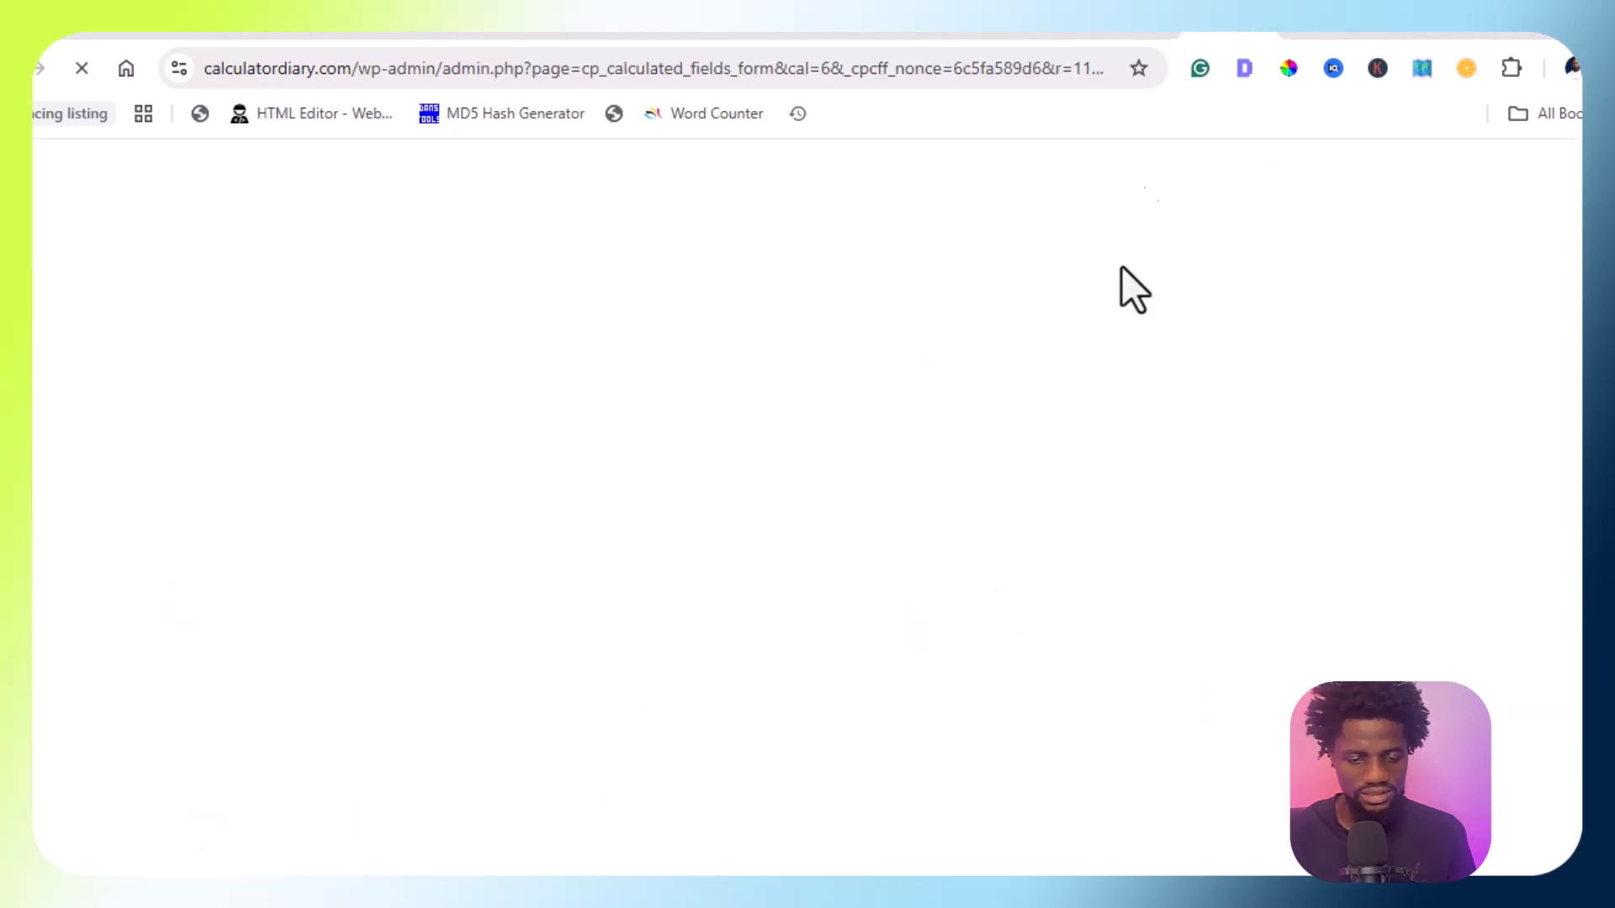
scroll(1027, 486, "down", 6)
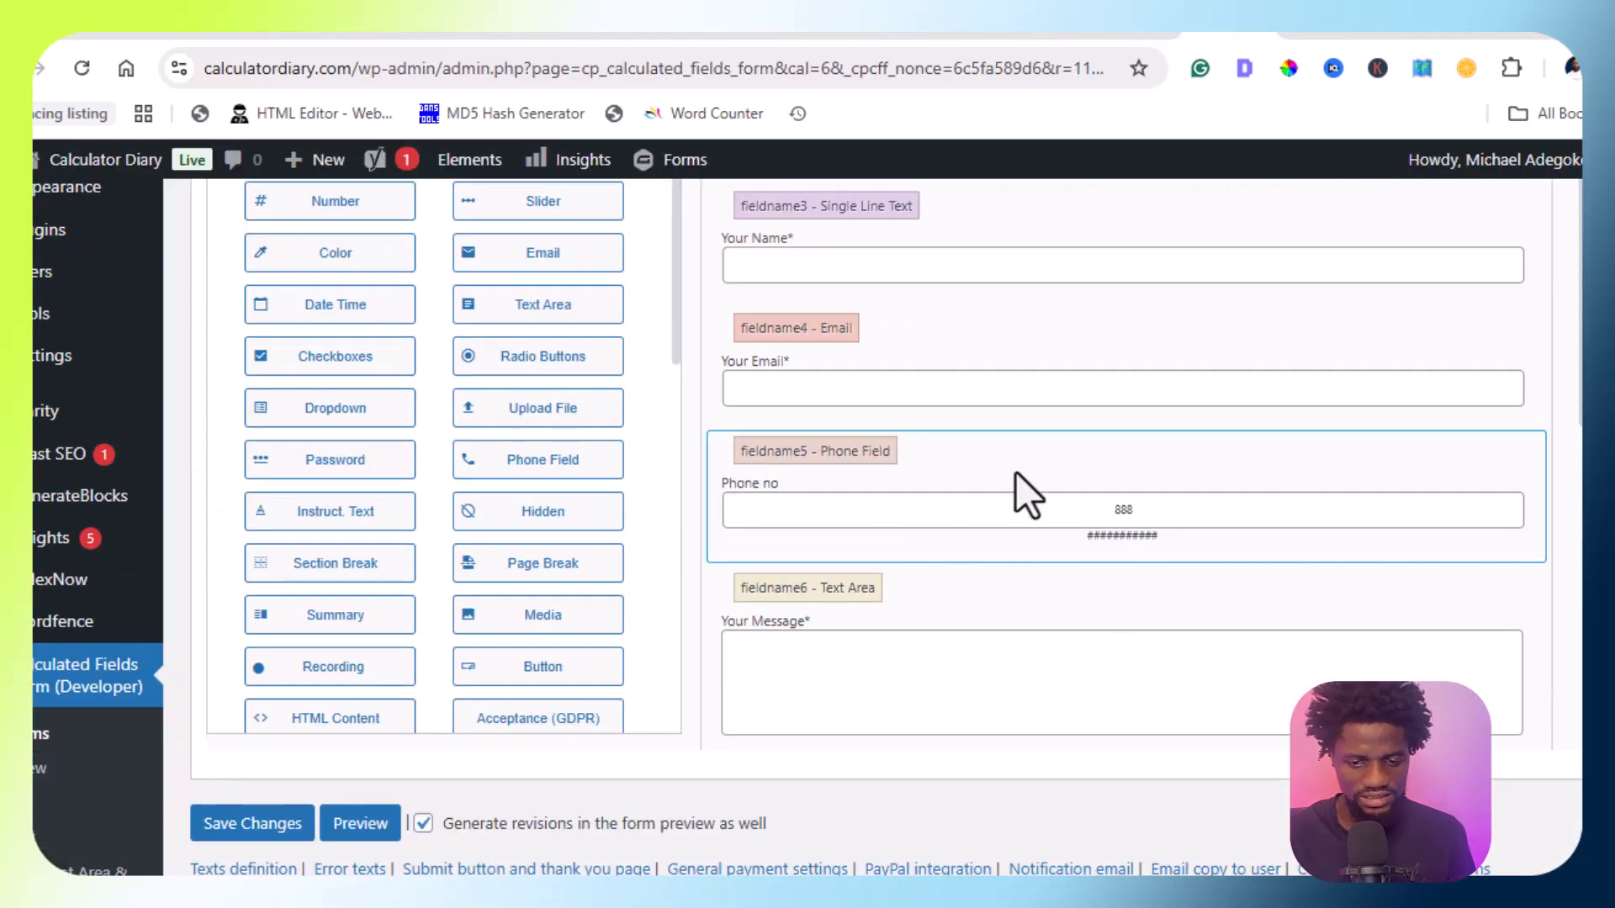
scroll(1009, 481, "down", 5)
scroll(1009, 481, "down", 1)
left_click(858, 335)
scroll(437, 556, "down", 3)
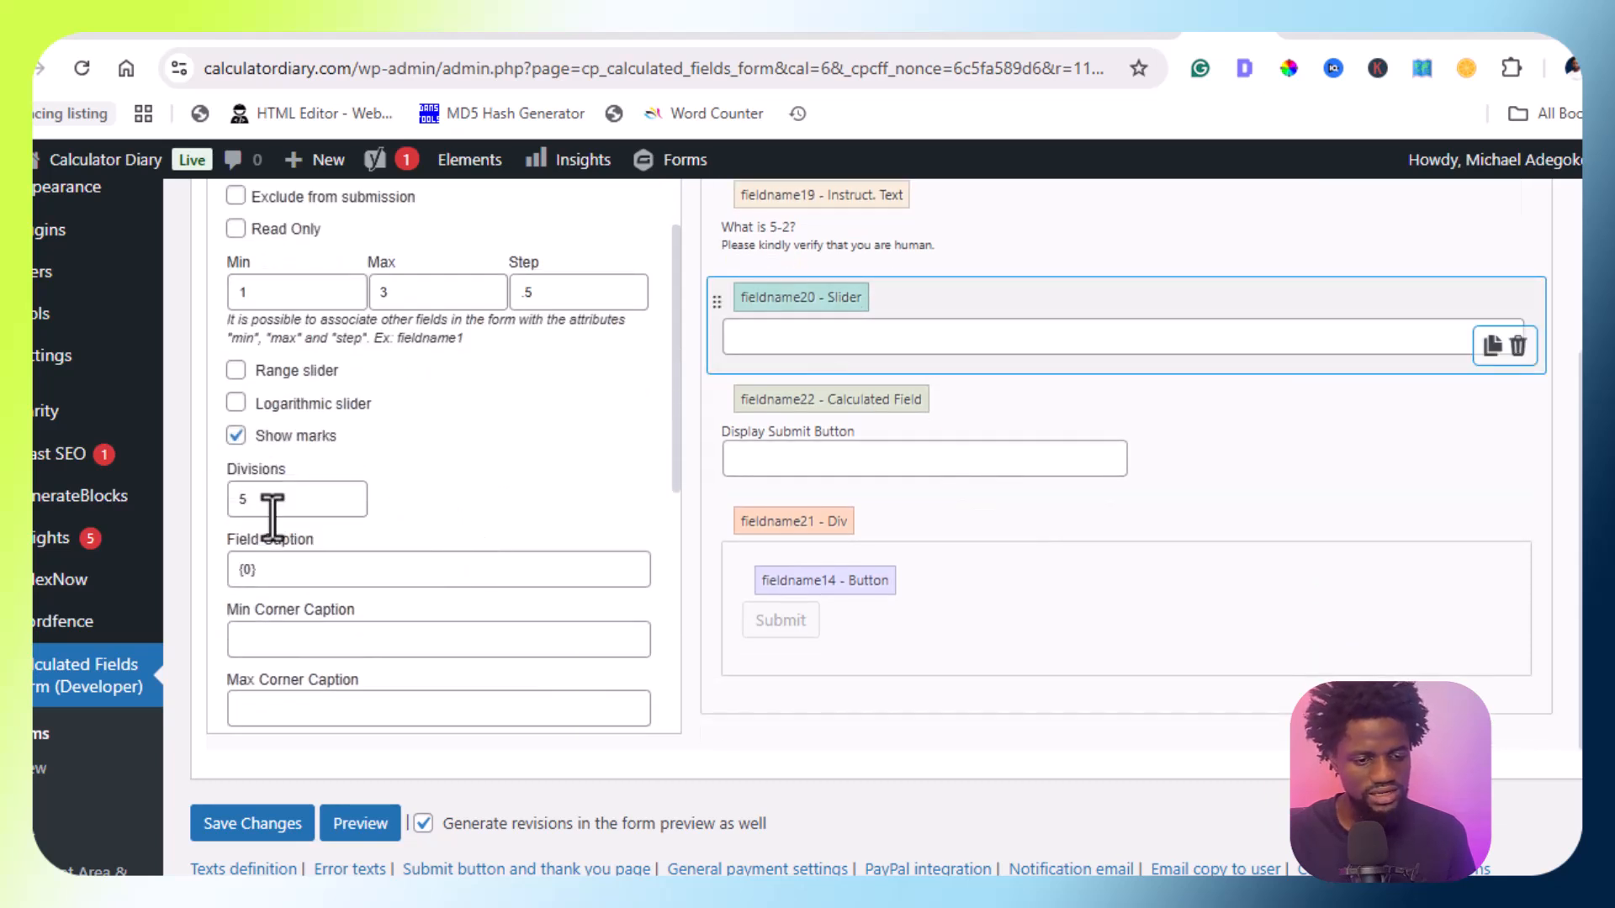
mouse_move(151, 505)
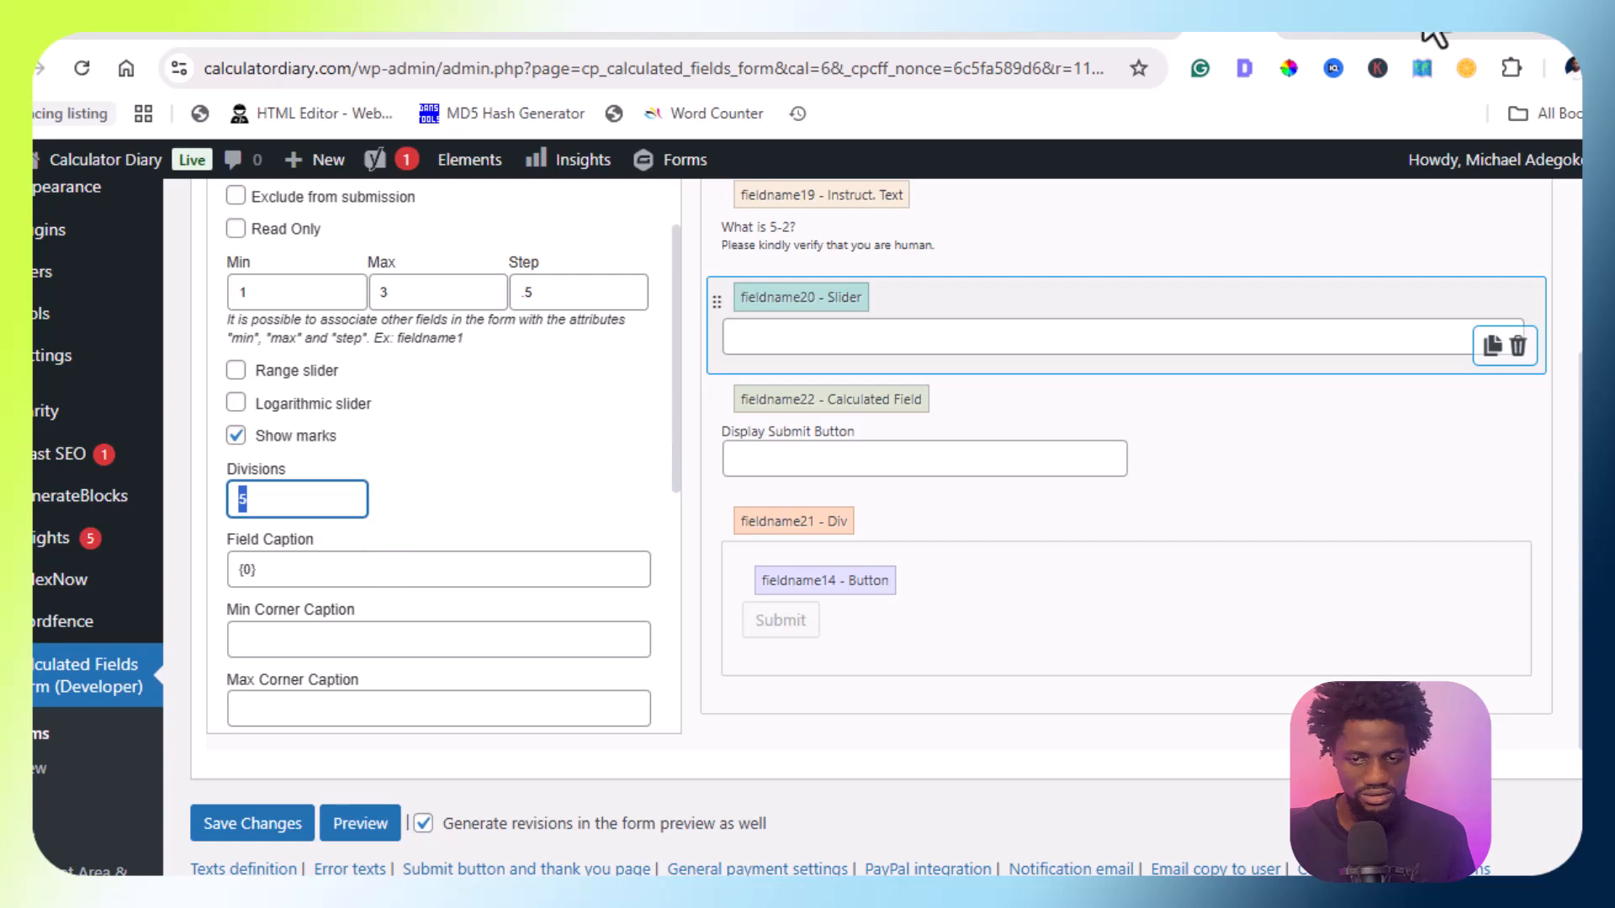
left_click(1299, 35)
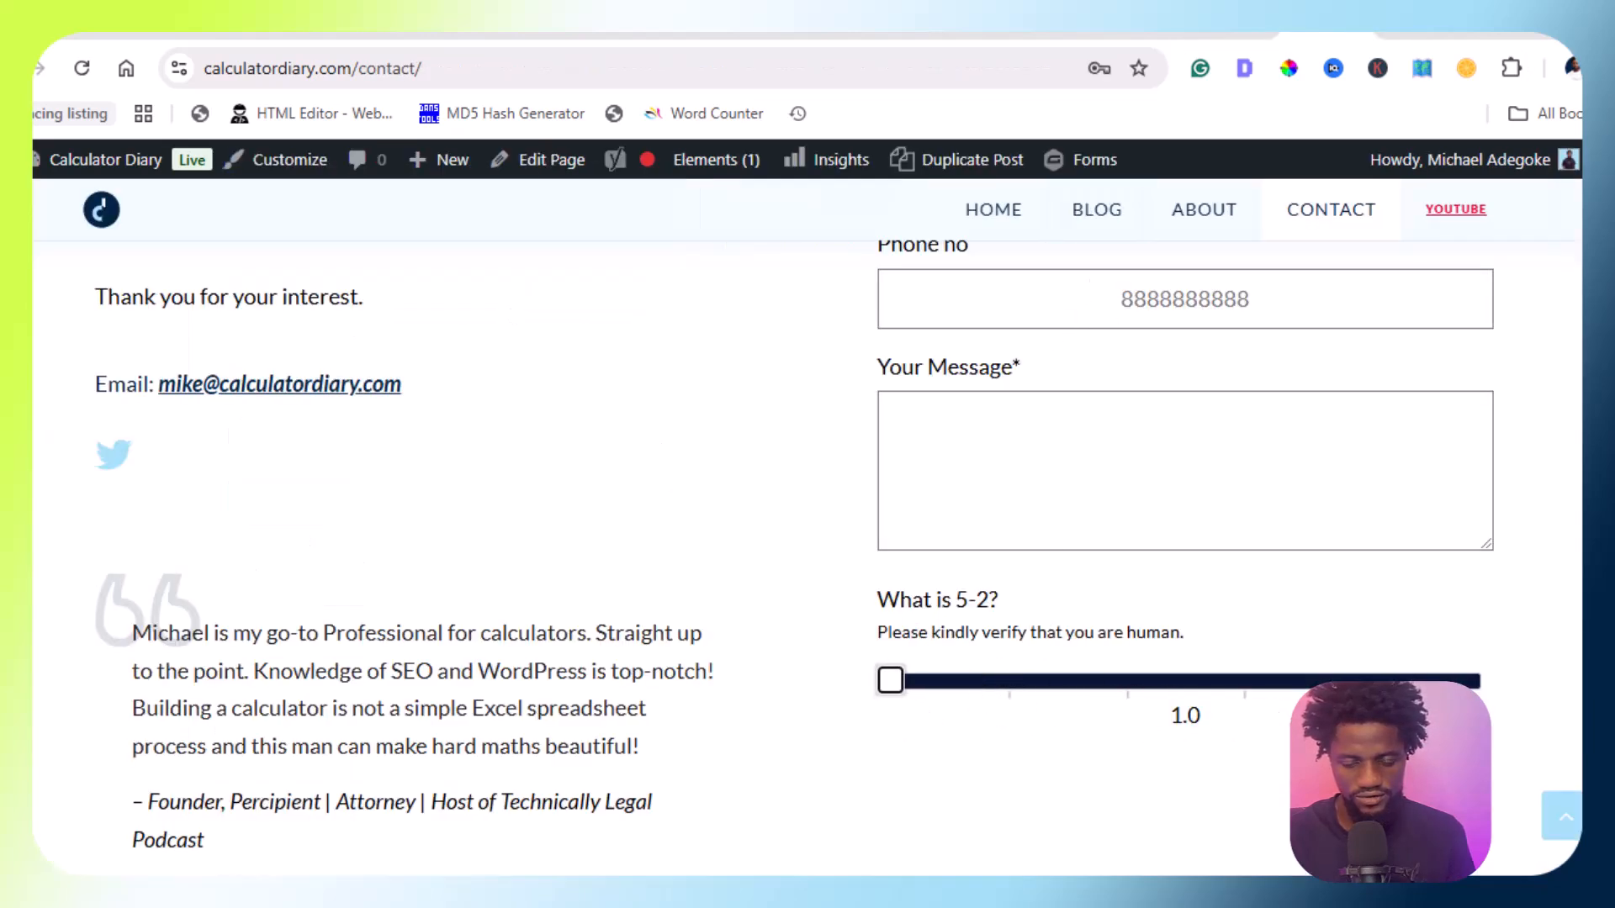
left_click(1230, 34)
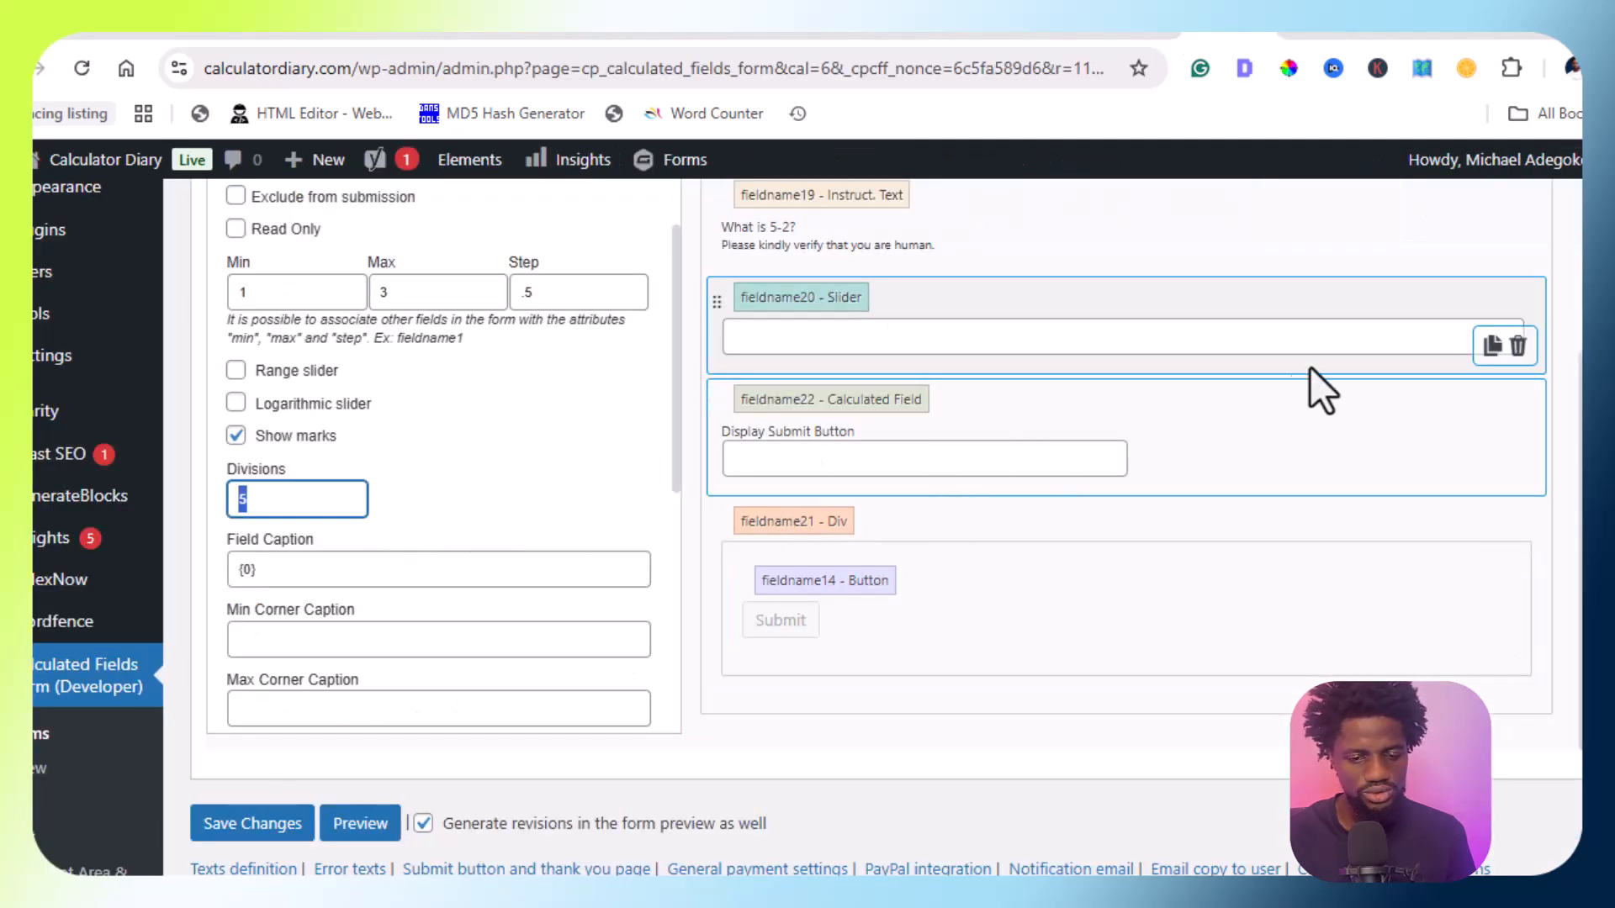
Open the settings of the "Display Submit Button" calculated field, review its options and highlight "fieldname20" in the equation
left_click(847, 445)
scroll(521, 422, "down", 10)
scroll(533, 404, "up", 2)
scroll(543, 421, "up", 1)
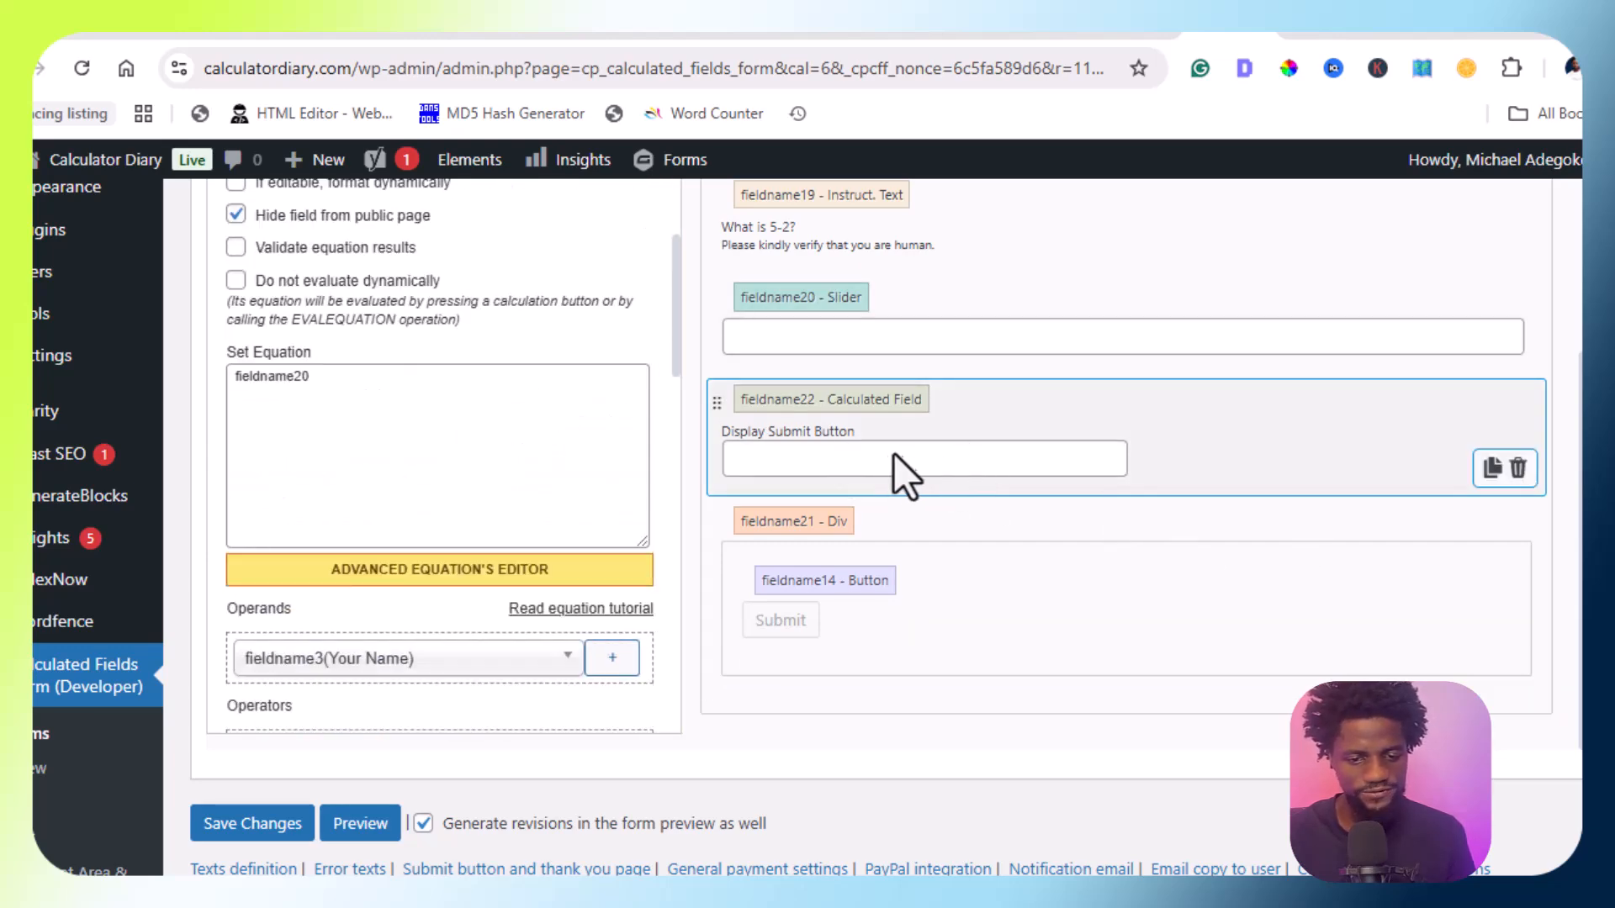
scroll(559, 425, "up", 1)
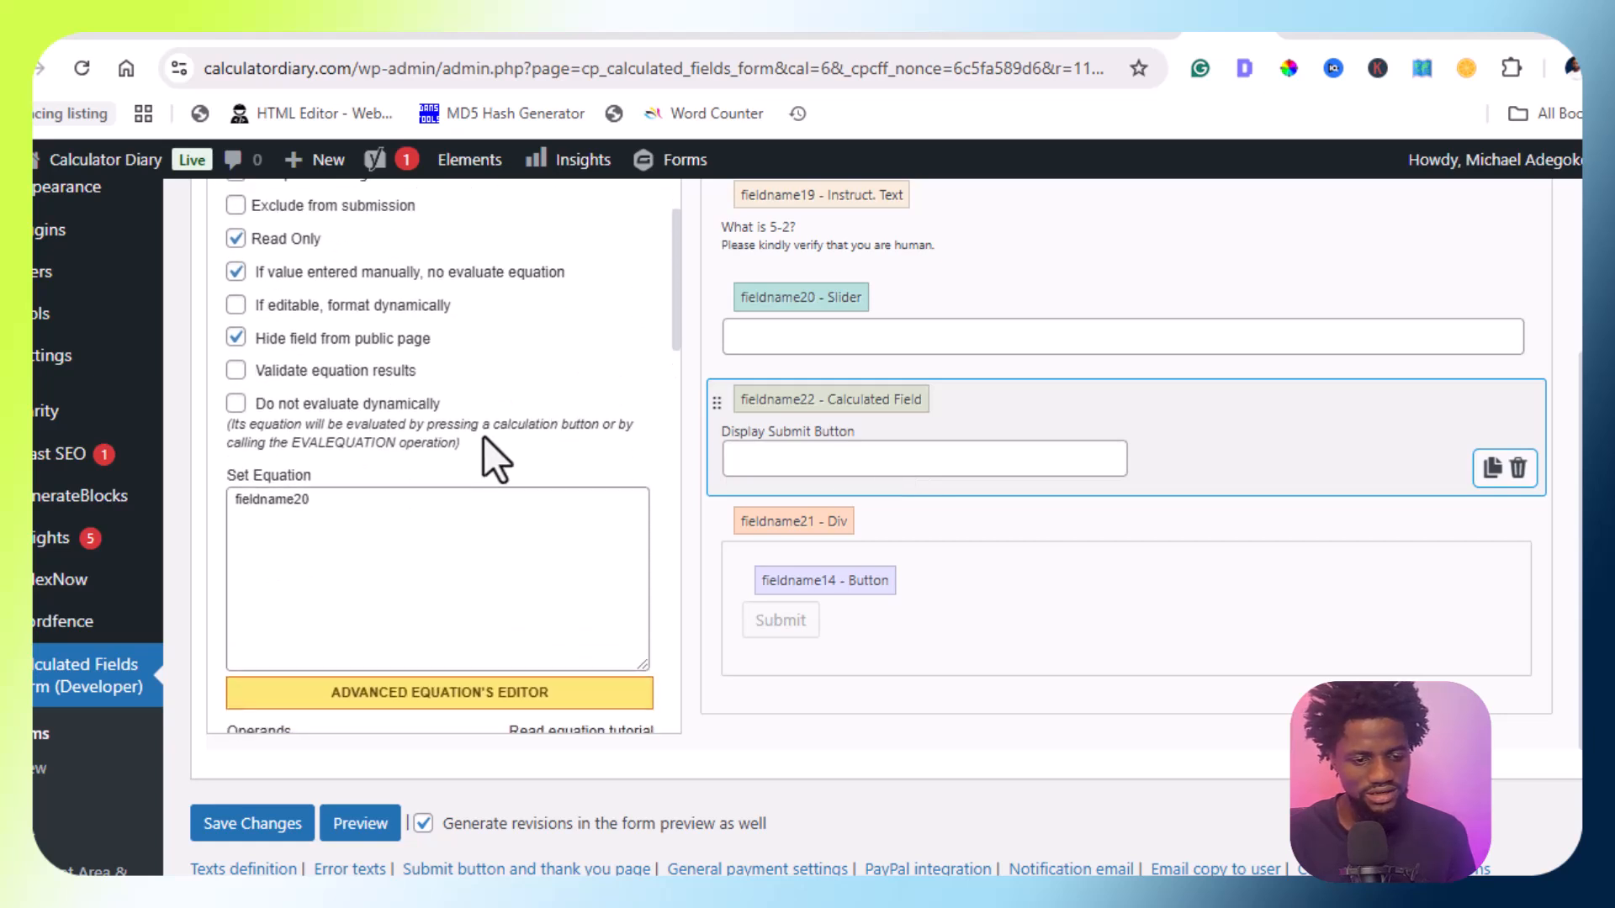
left_click_drag(333, 503, 236, 502)
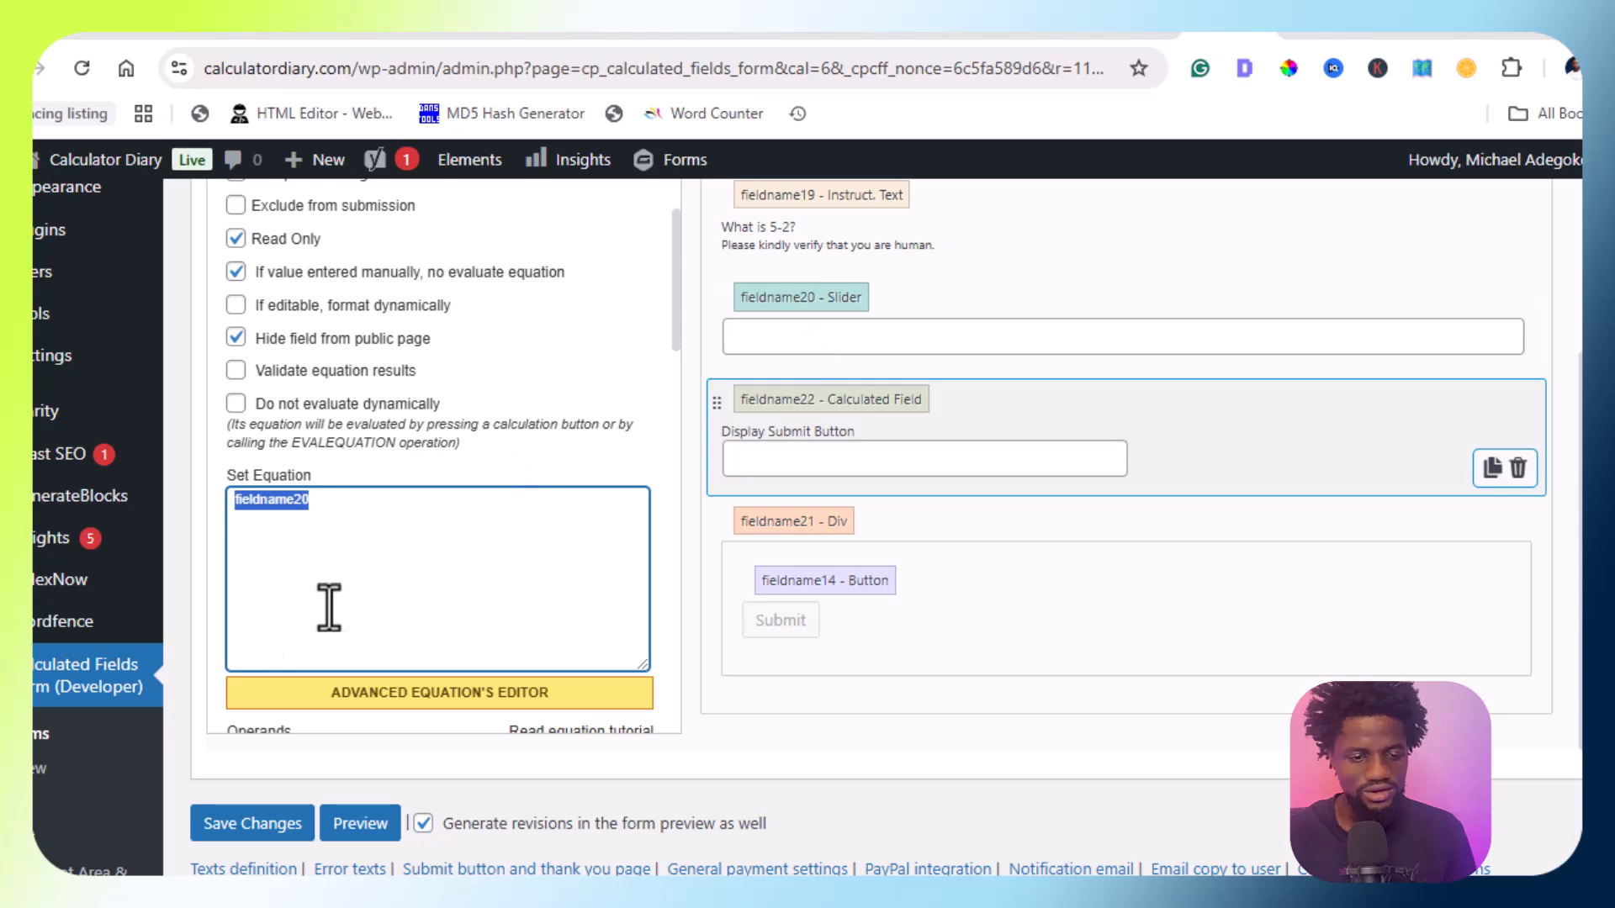
scroll(329, 608, "up", 1)
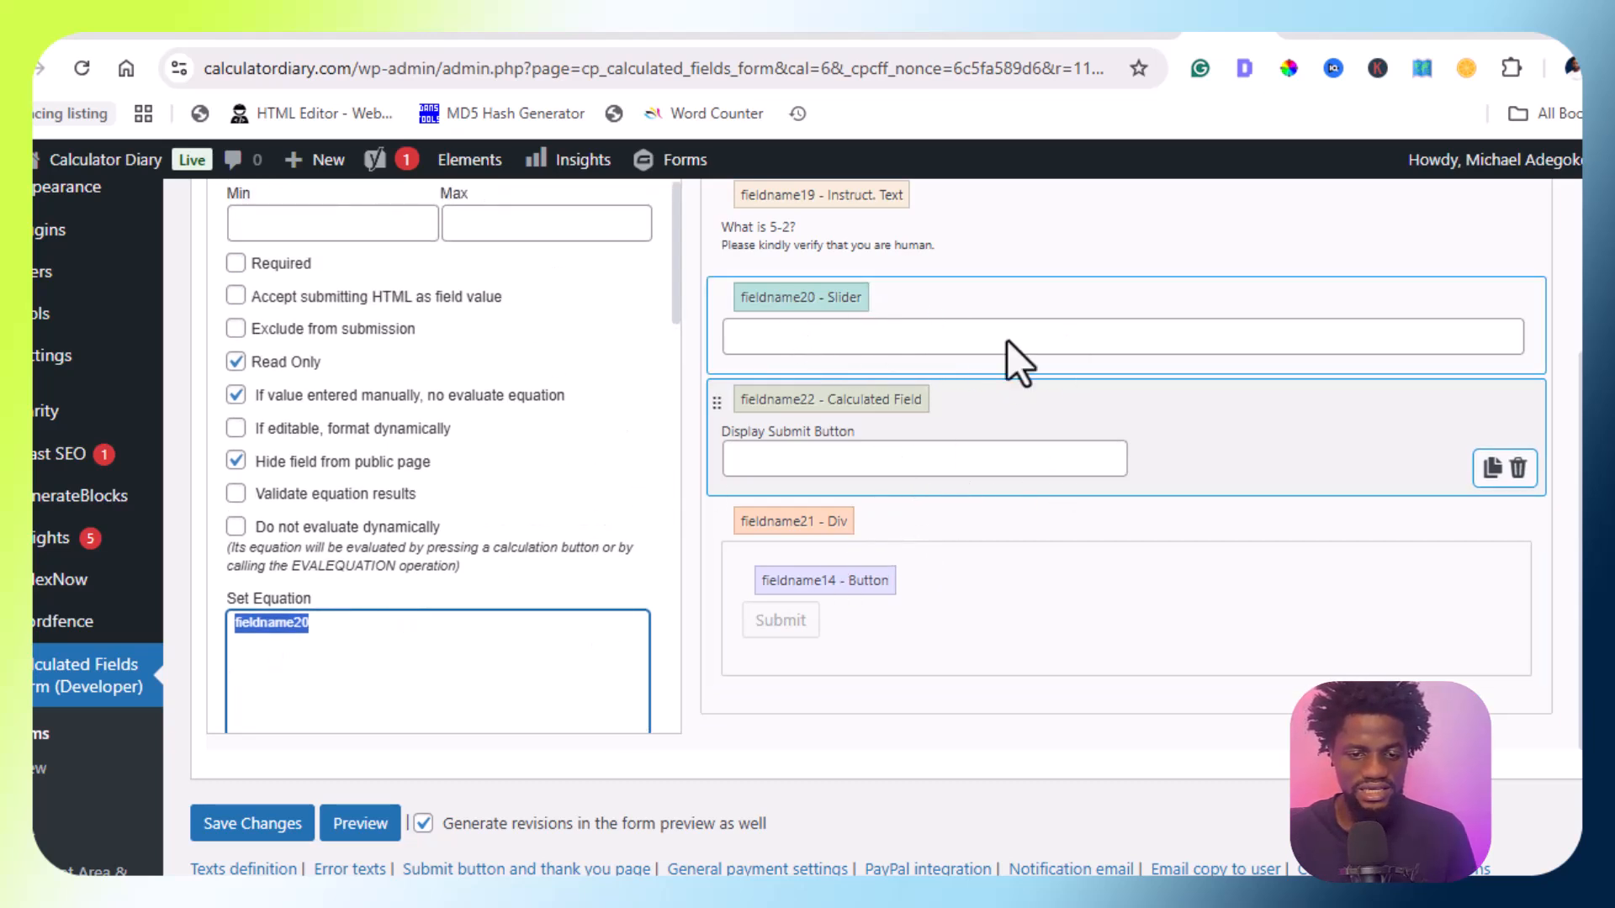
Examine the calculated field's dependency rule and the comparison operators available for its condition
left_click(378, 666)
scroll(482, 491, "down", 3)
scroll(482, 493, "down", 10)
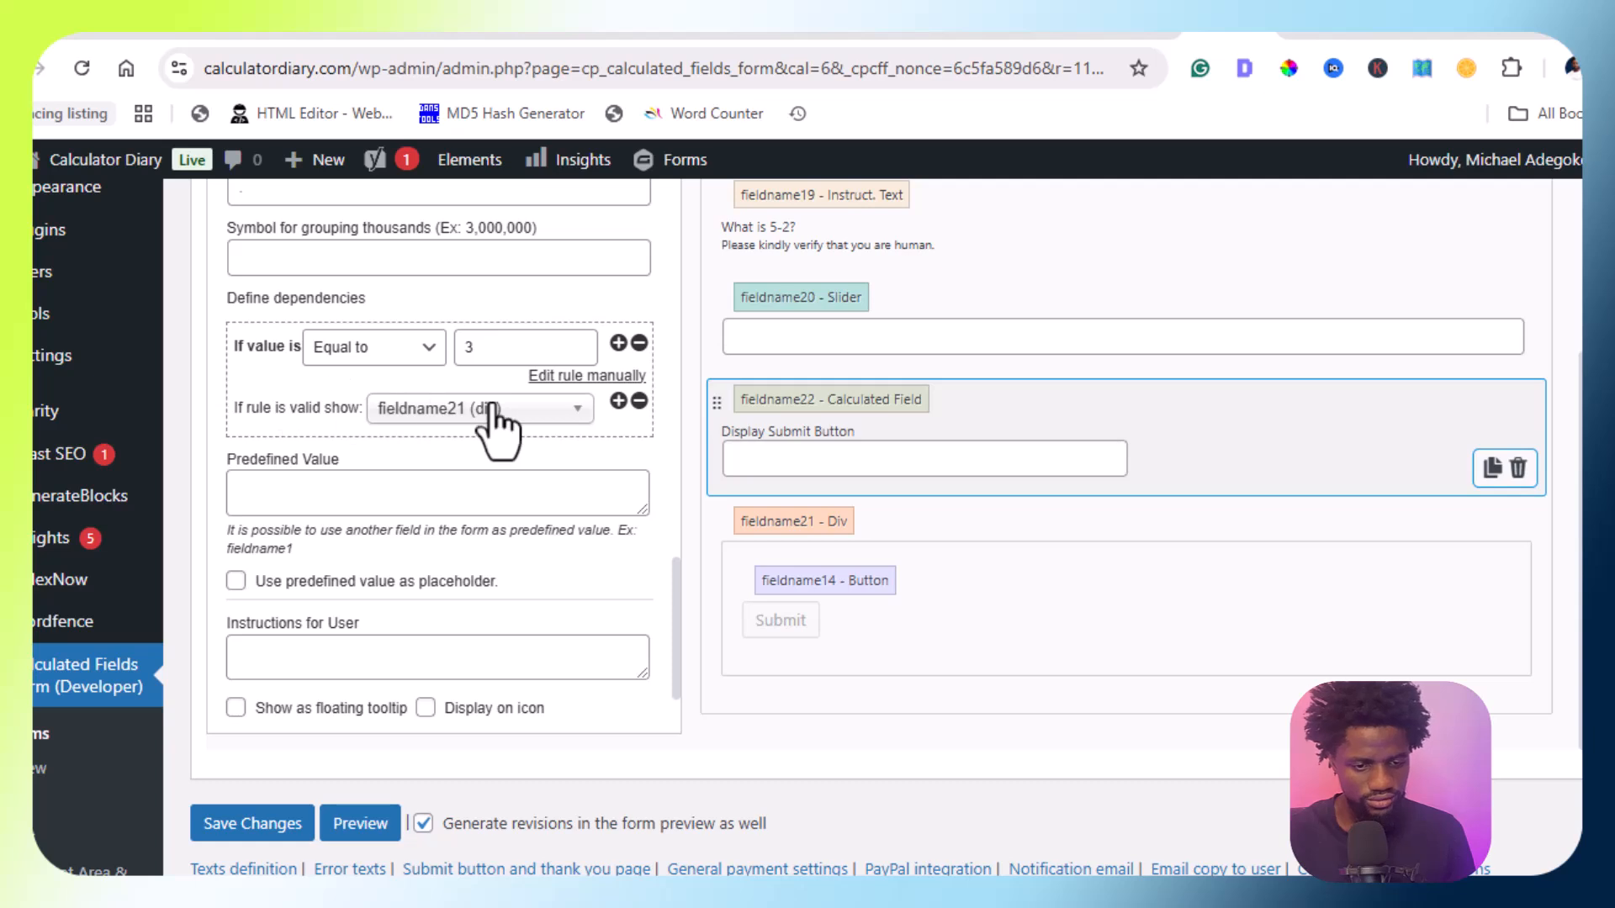
left_click(346, 351)
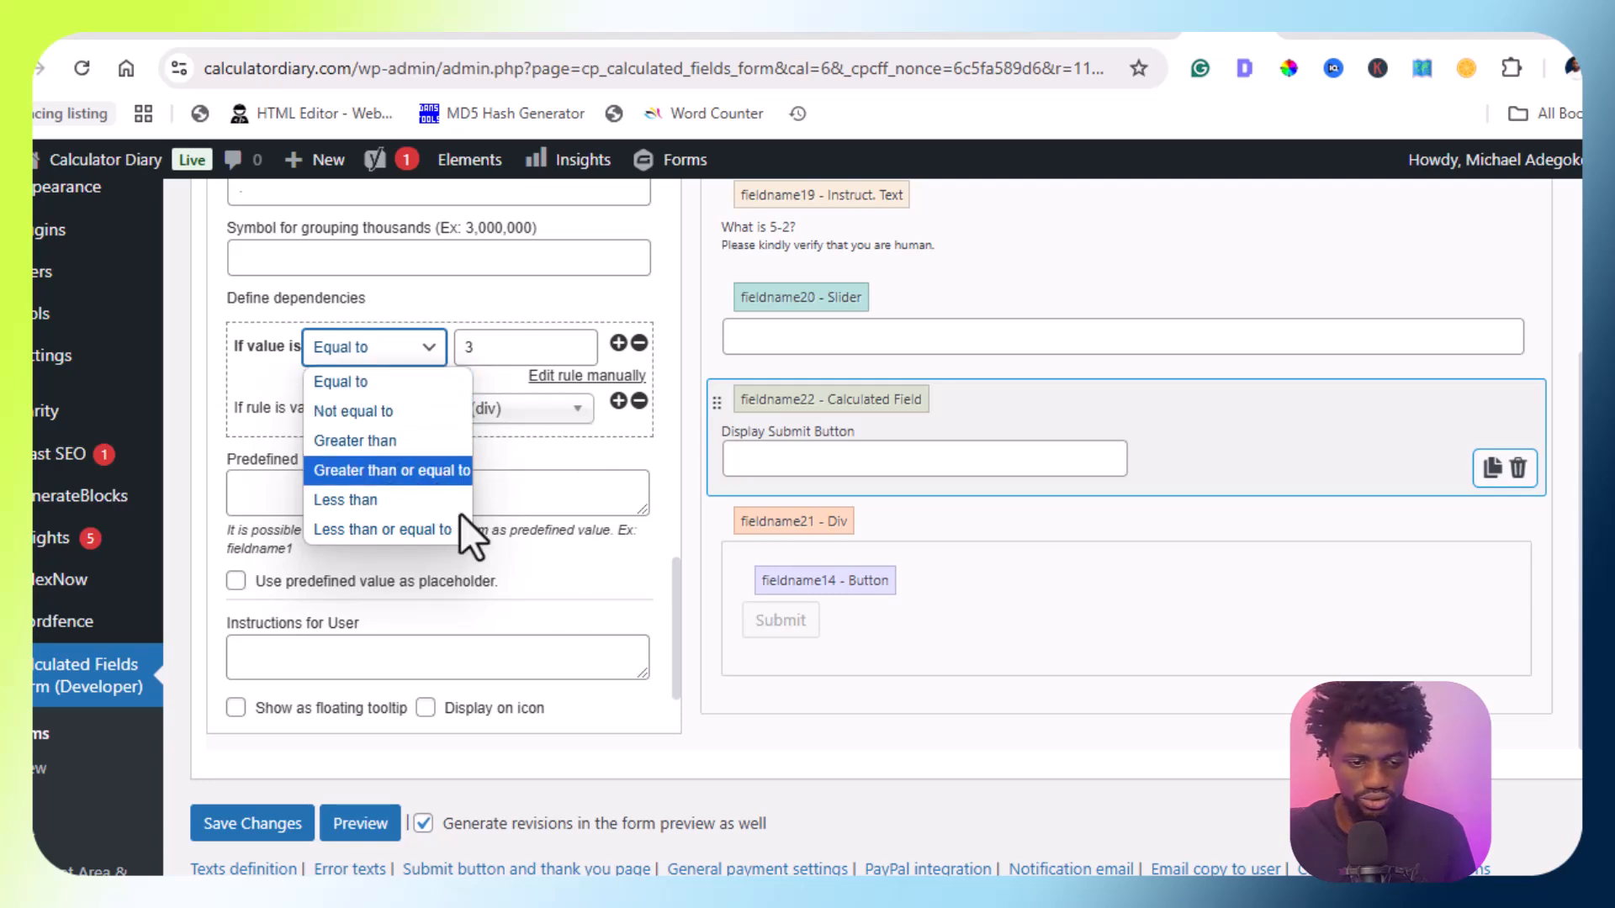
left_click(271, 390)
left_click(271, 390)
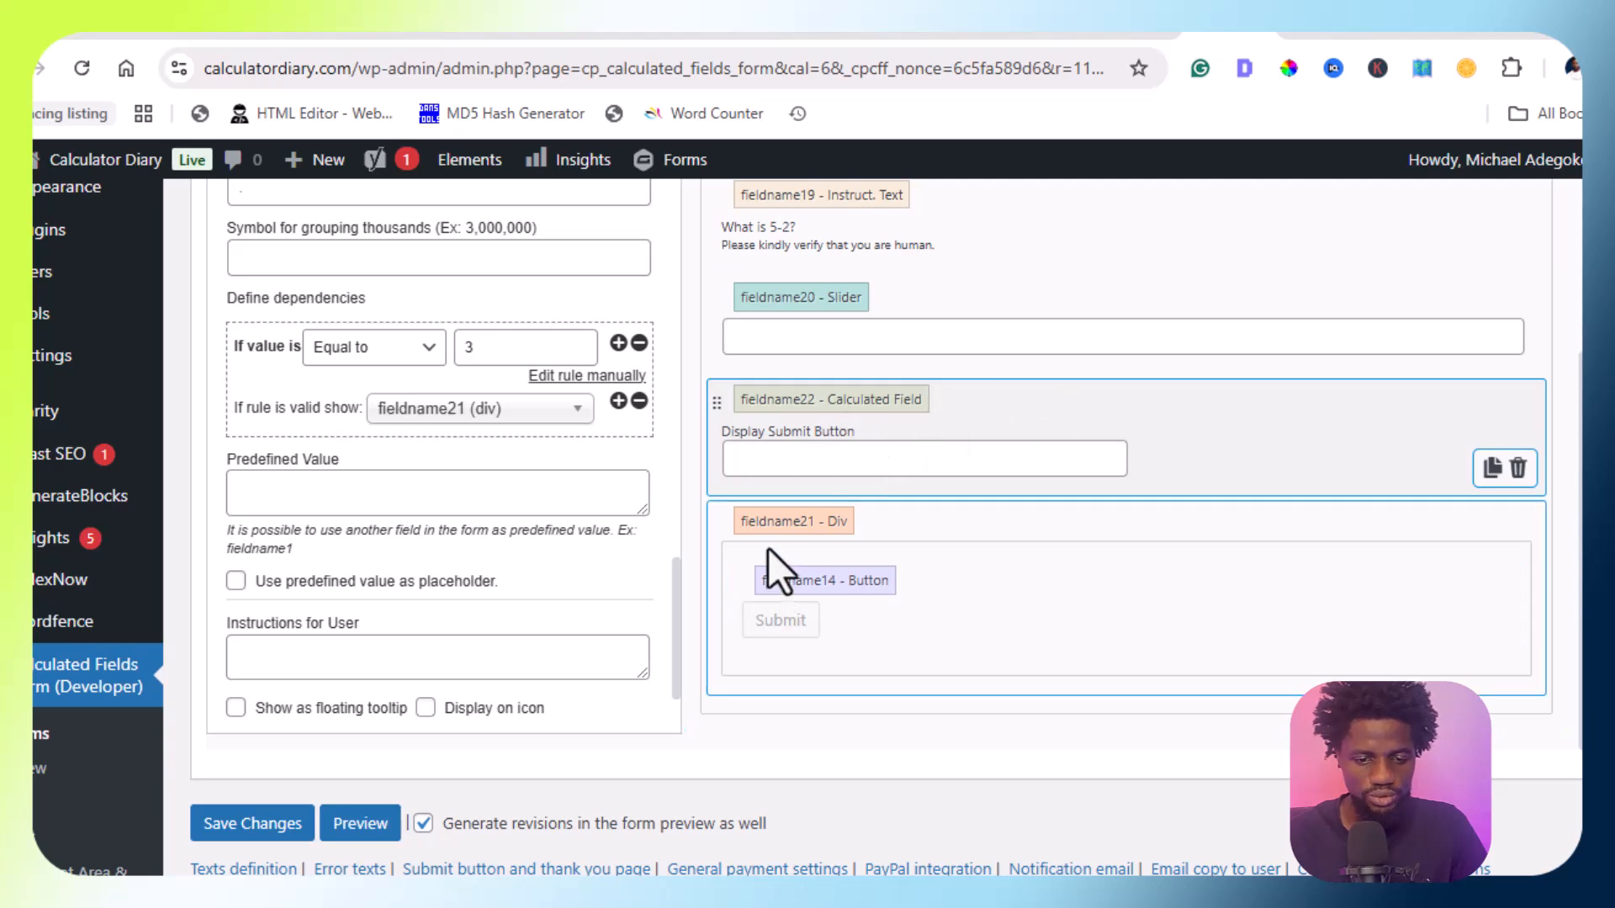
Inspect the settings of the div container and the submit button nested inside it
left_click(824, 555)
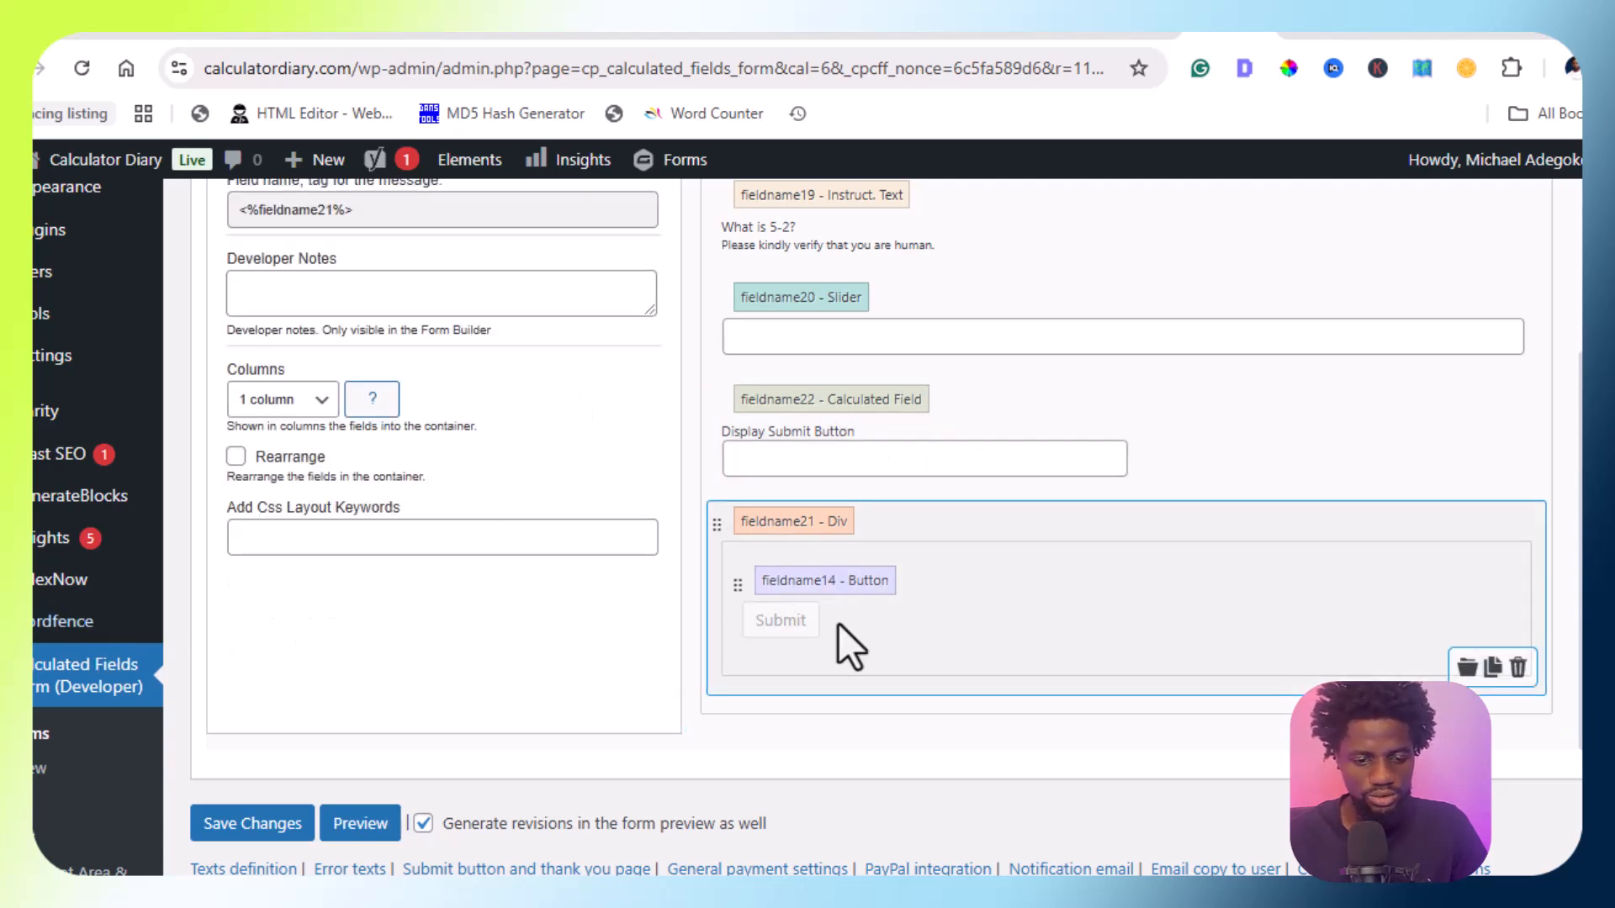
scroll(363, 589, "up", 3)
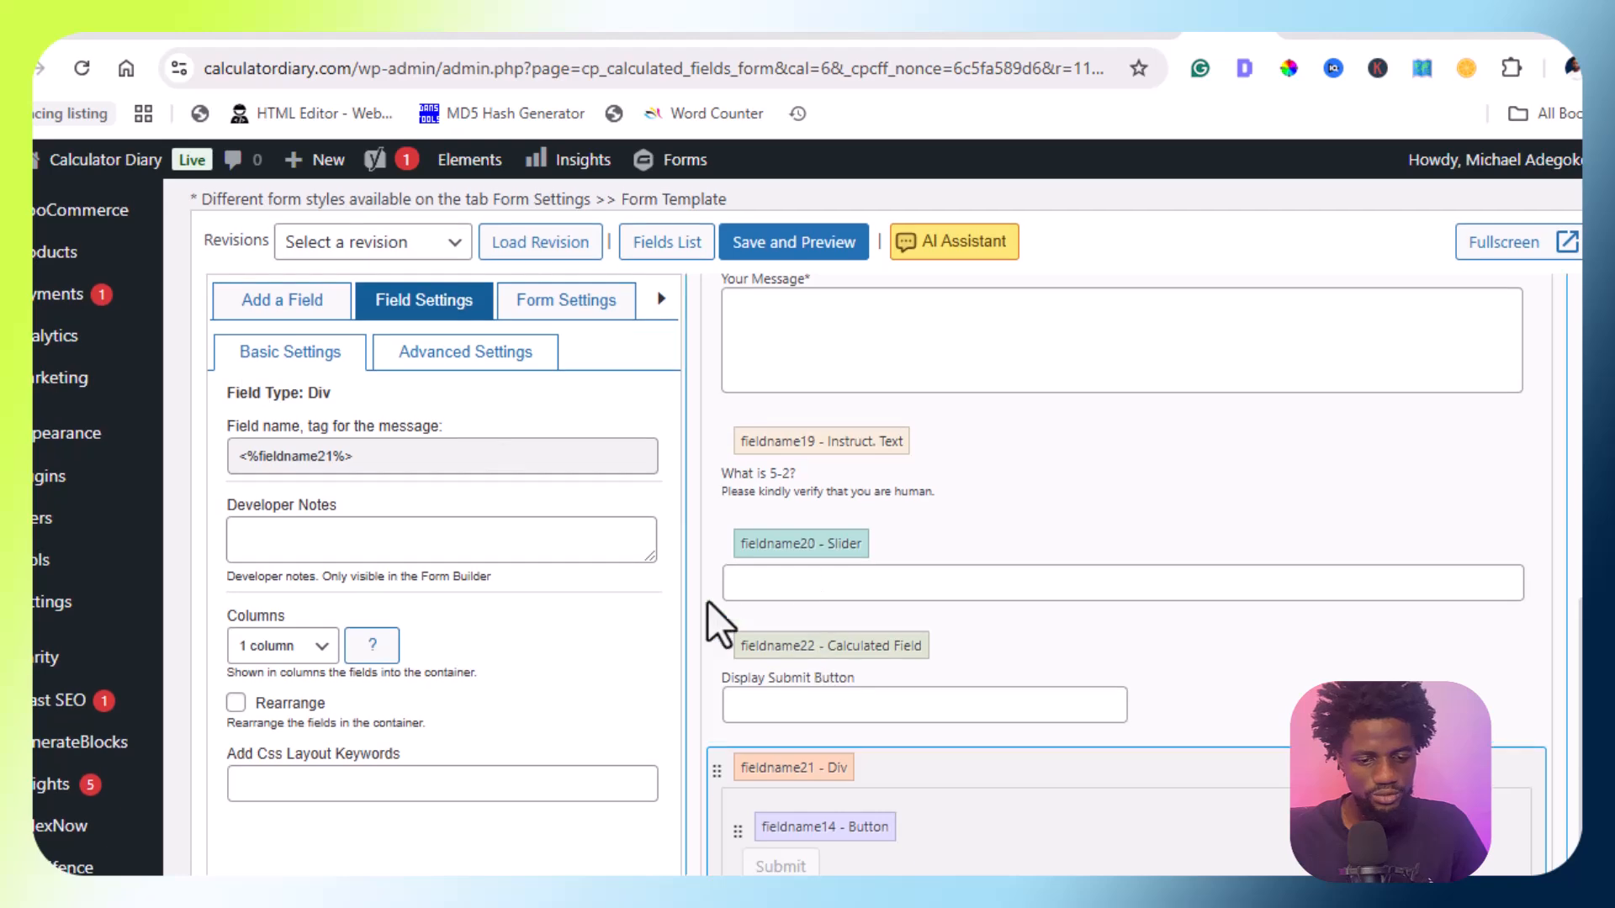
scroll(1259, 721, "down", 3)
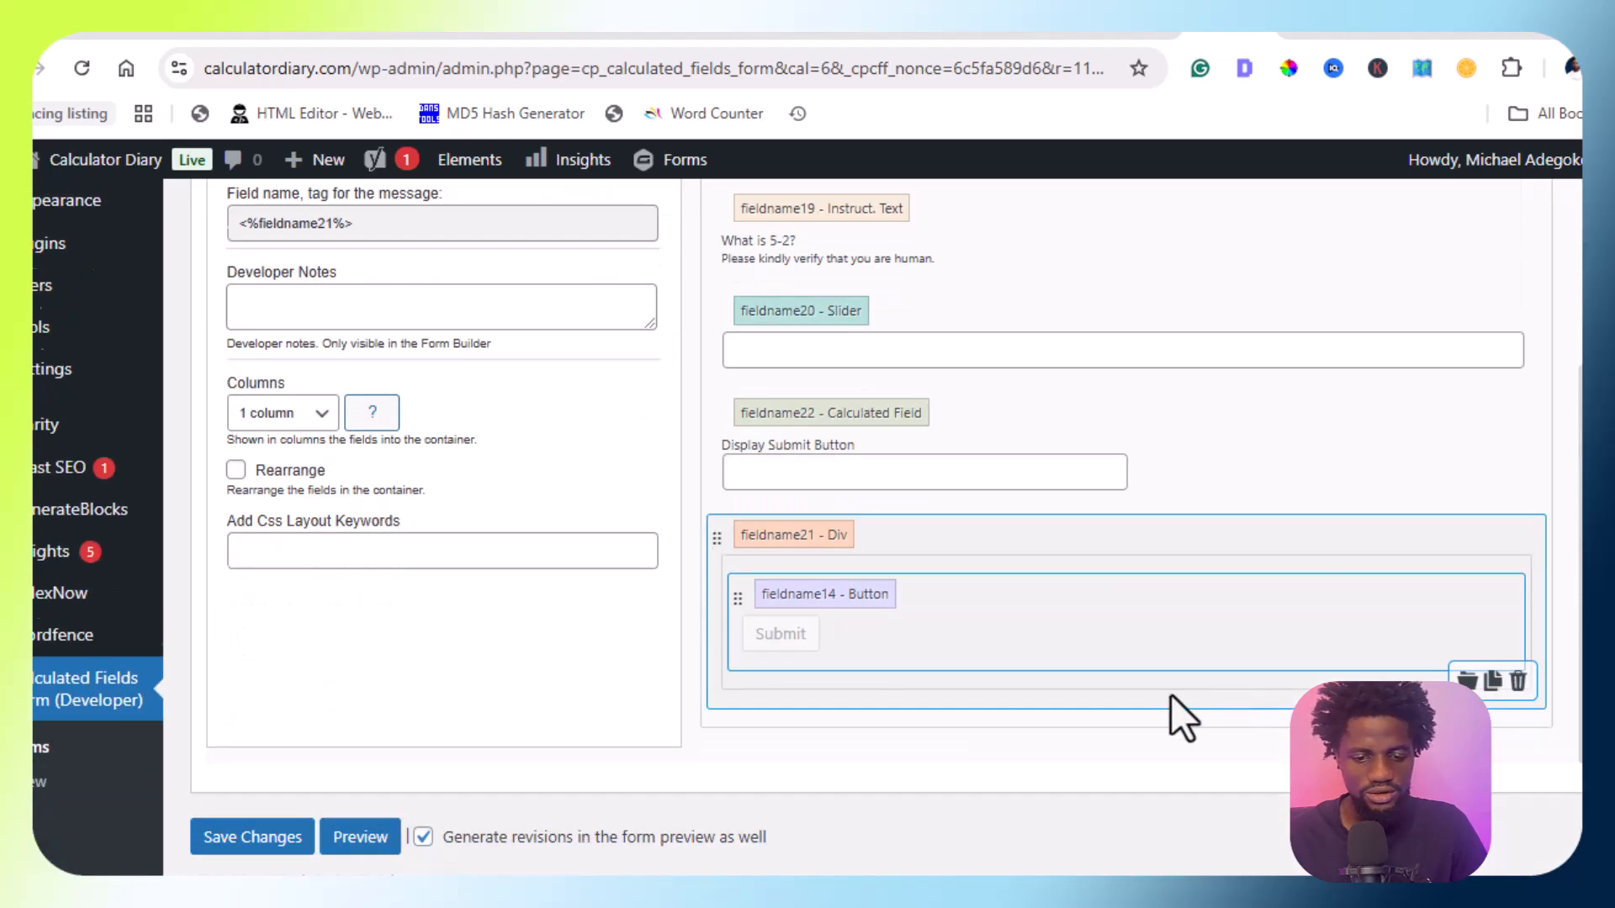
left_click(839, 647)
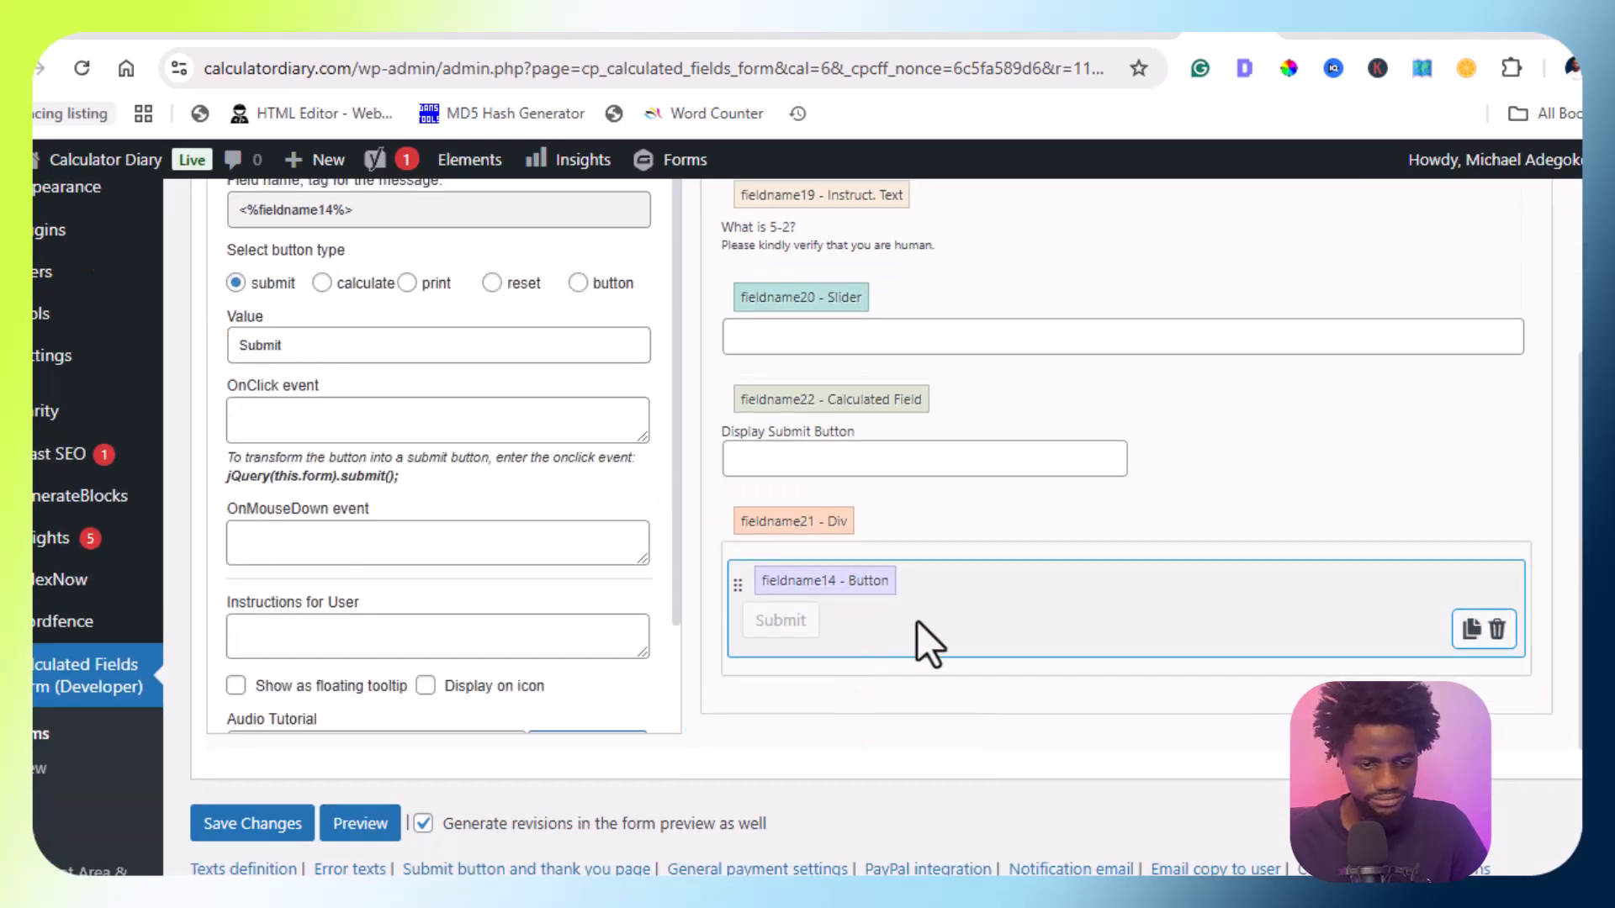
Move the submit button out above the div, set the calculated field's dependency to show fieldname14, and save the form
left_click_drag(872, 612, 898, 537)
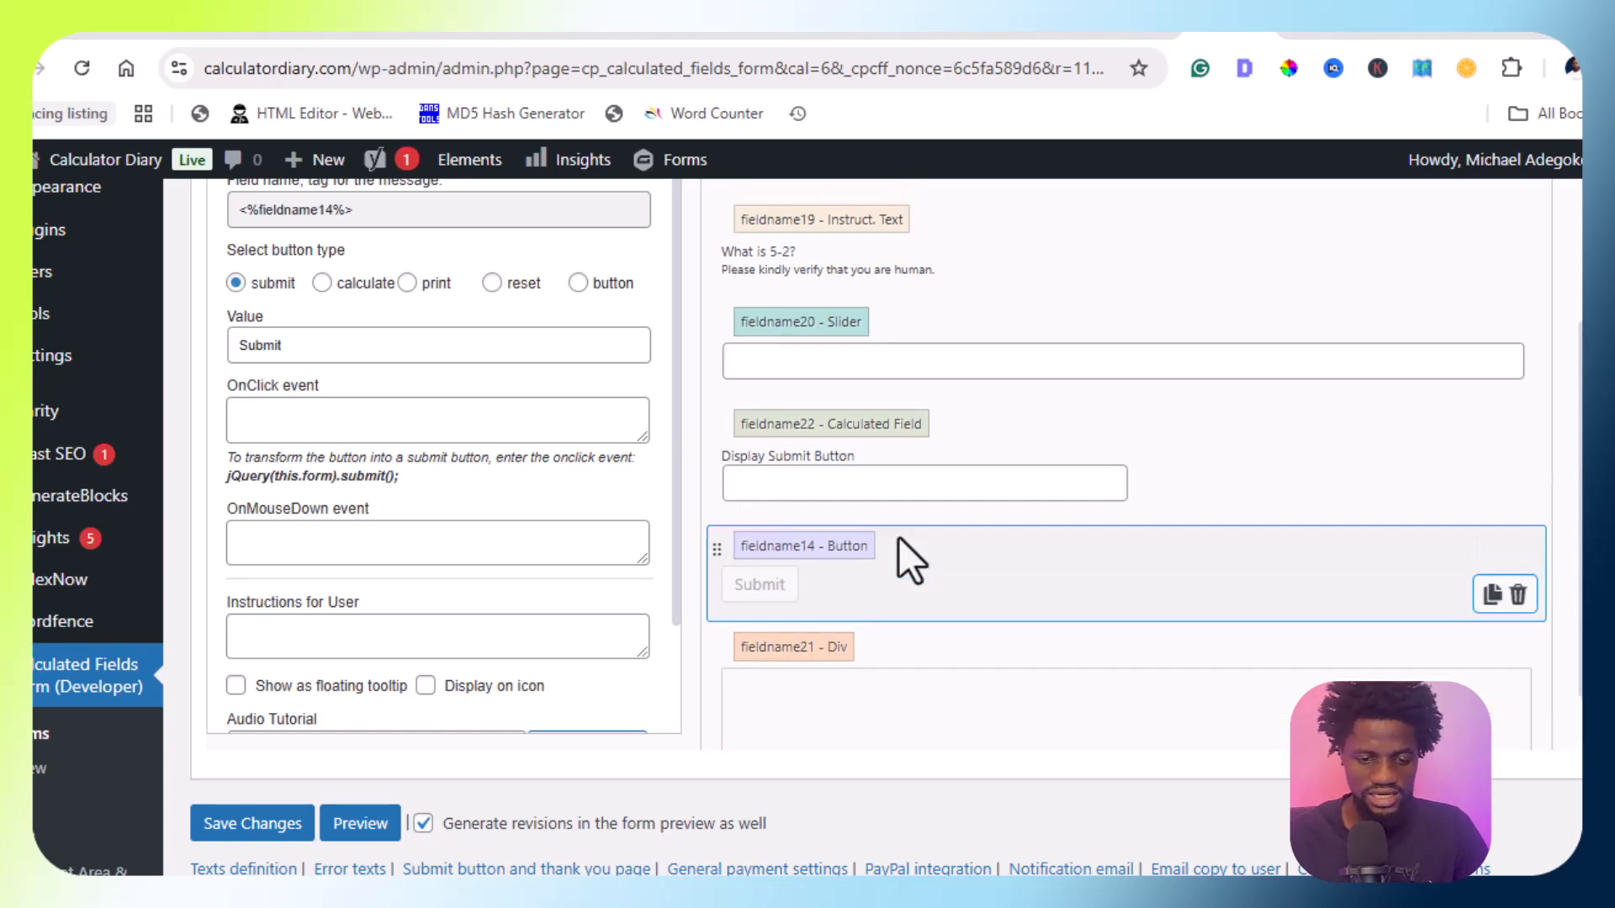
left_click(813, 483)
scroll(496, 579, "down", 2)
scroll(488, 576, "down", 12)
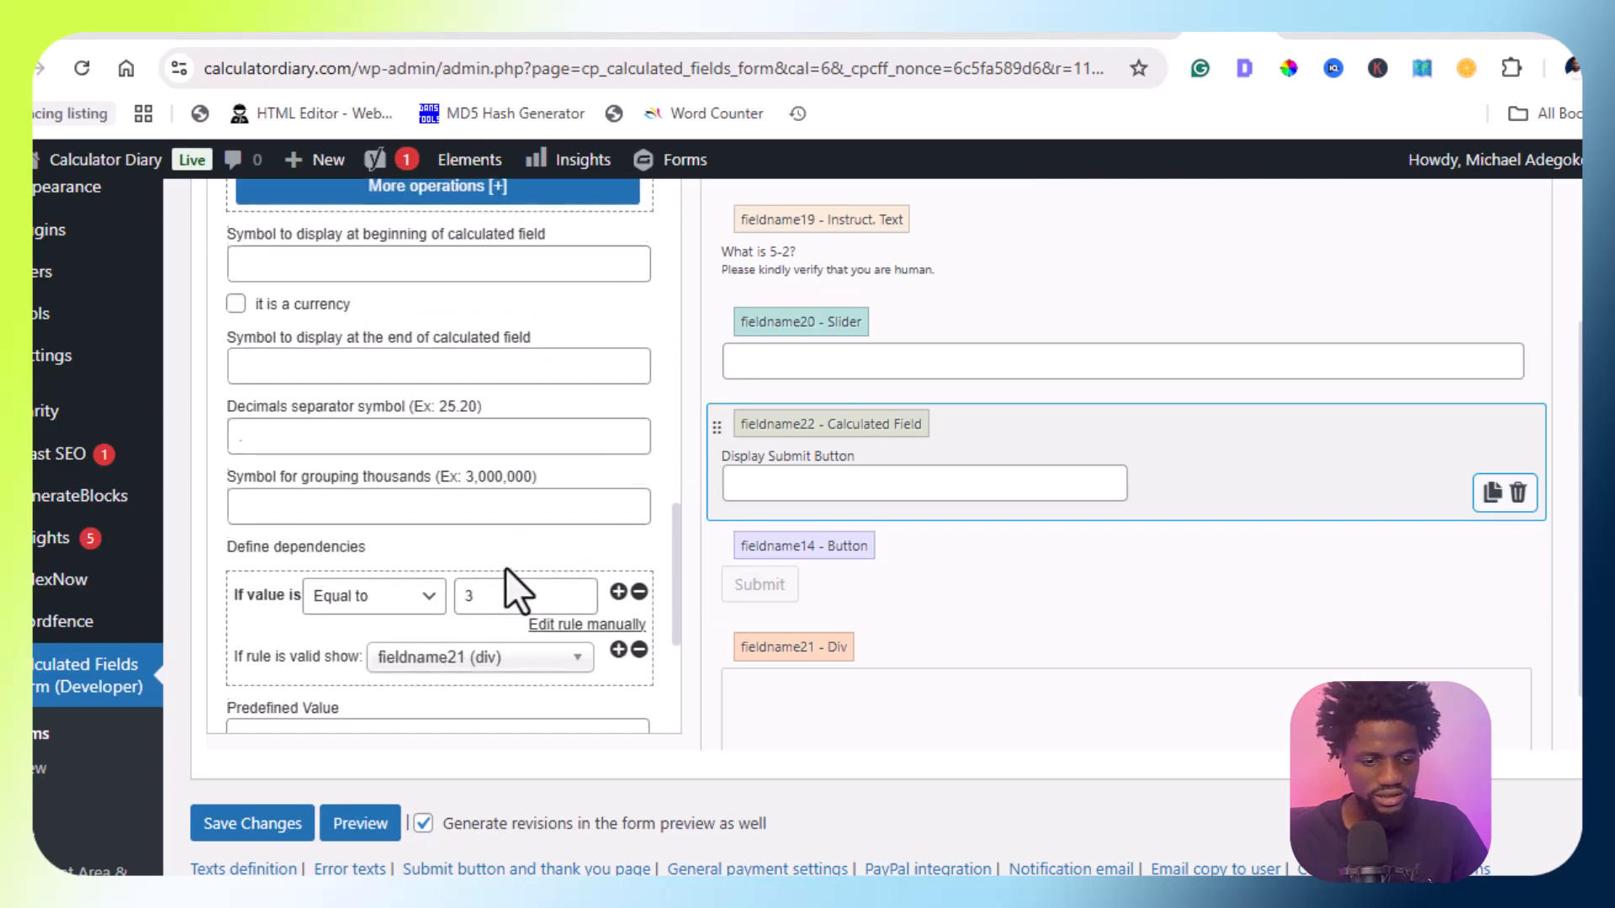
scroll(503, 572, "down", 3)
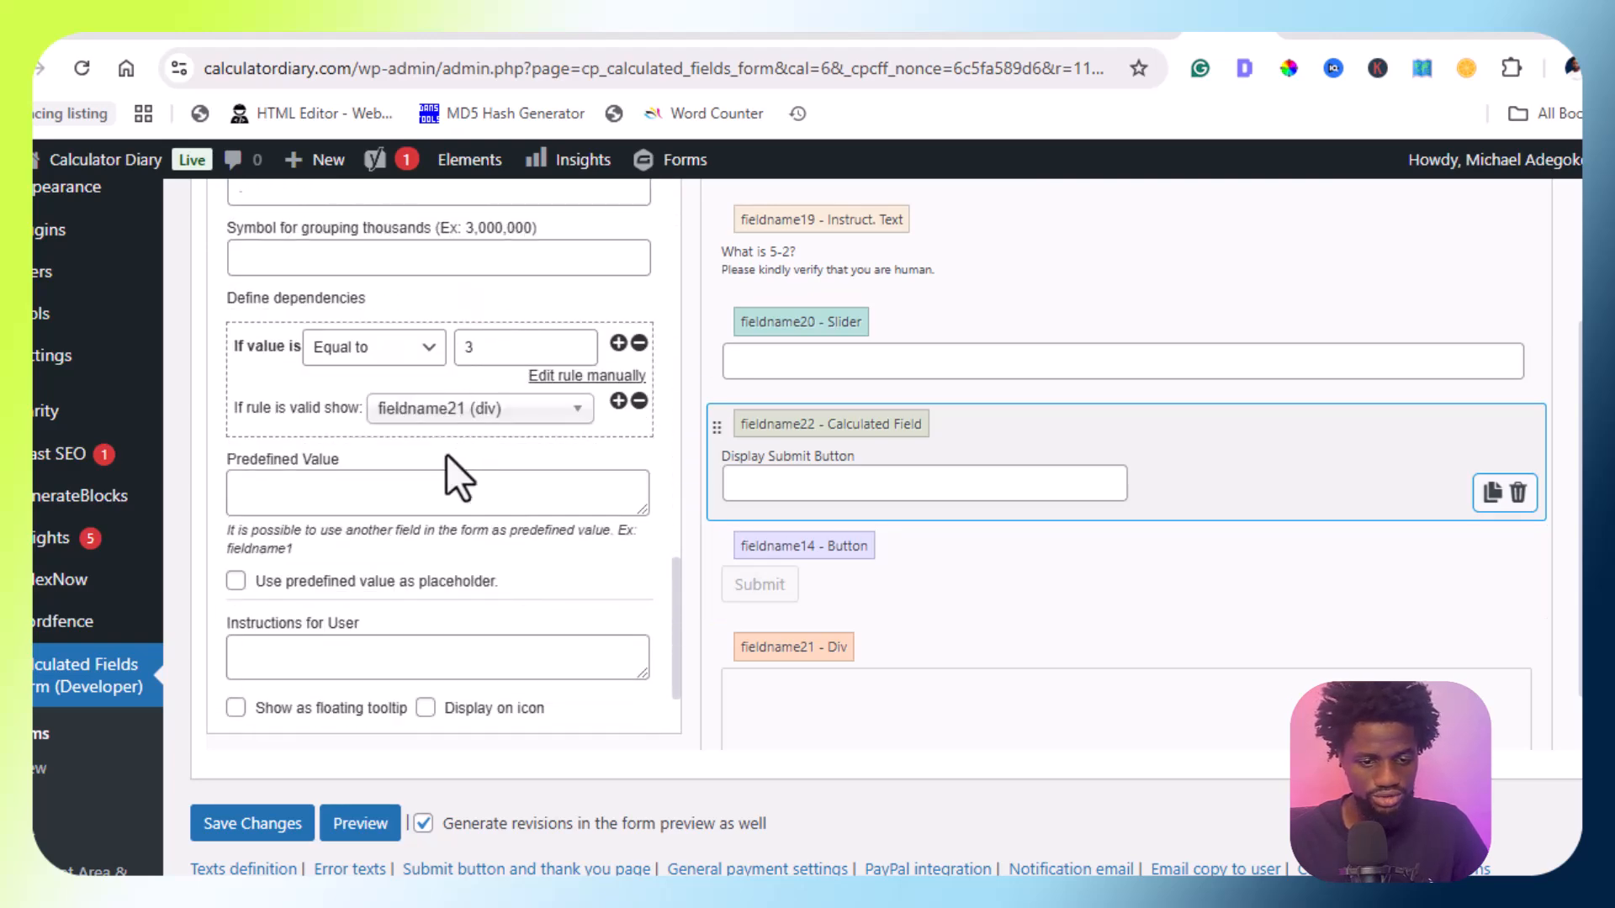
left_click(482, 410)
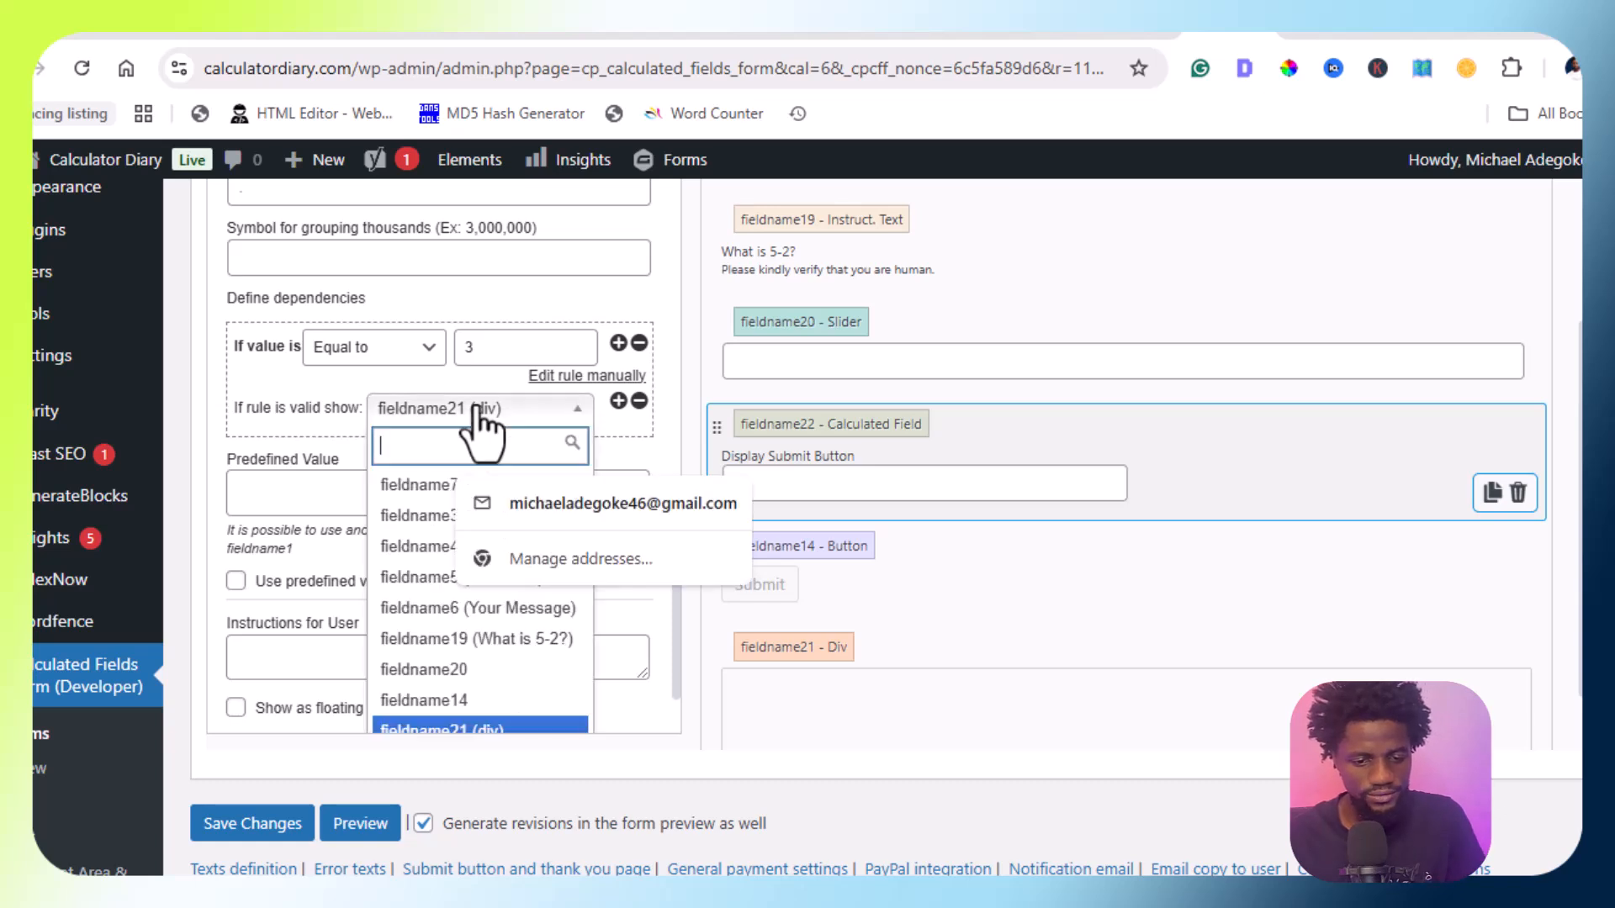
type("fieldname14")
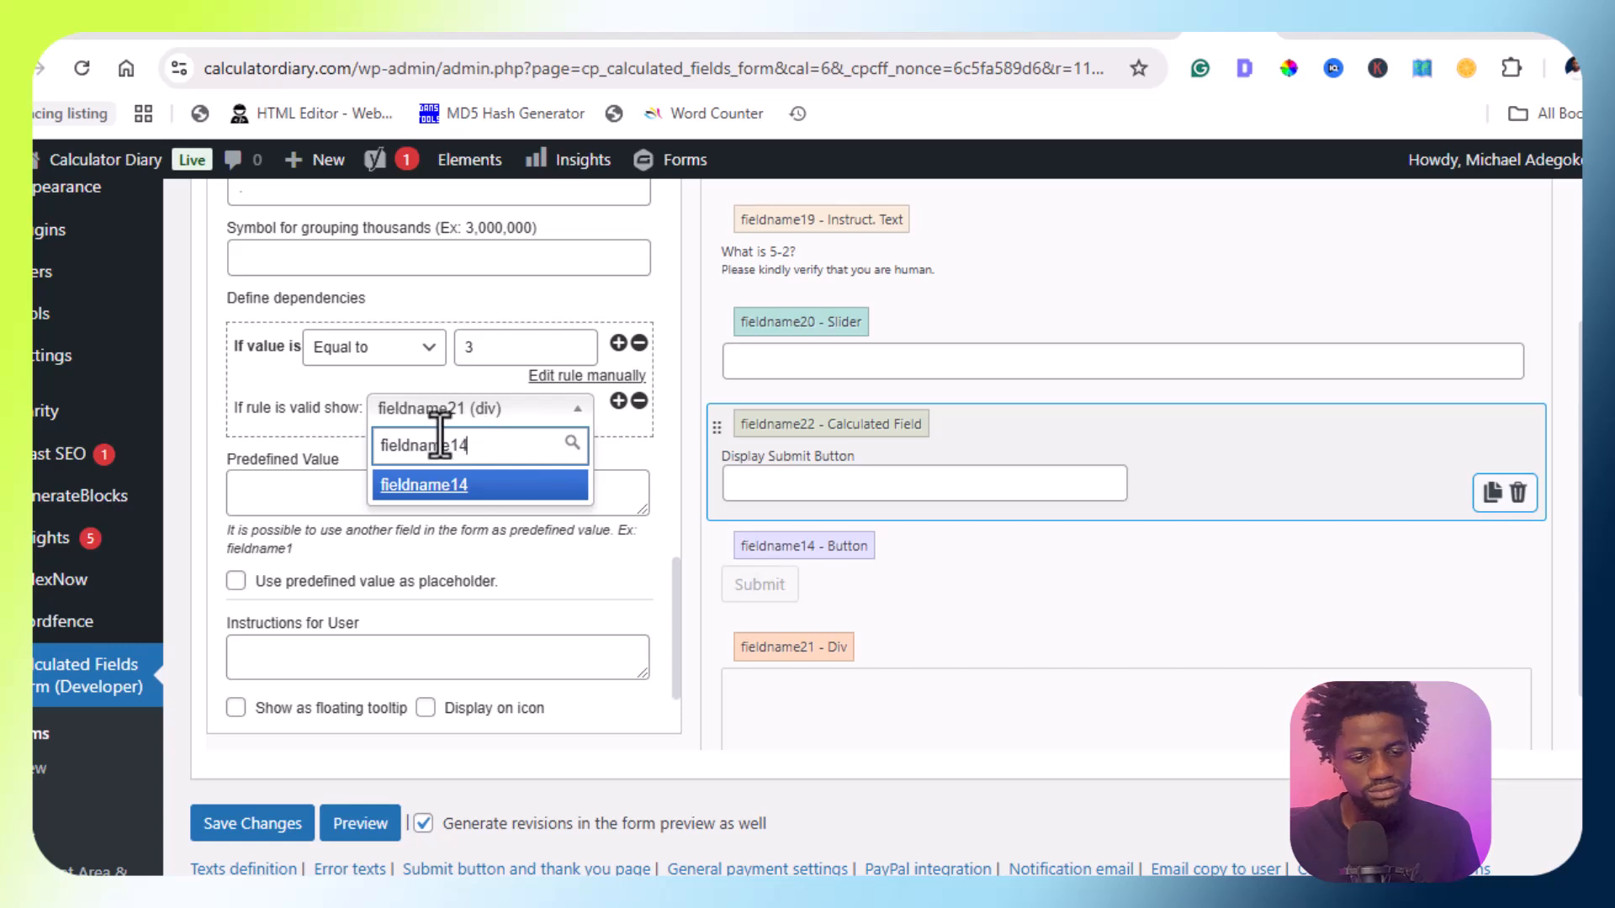
left_click(446, 484)
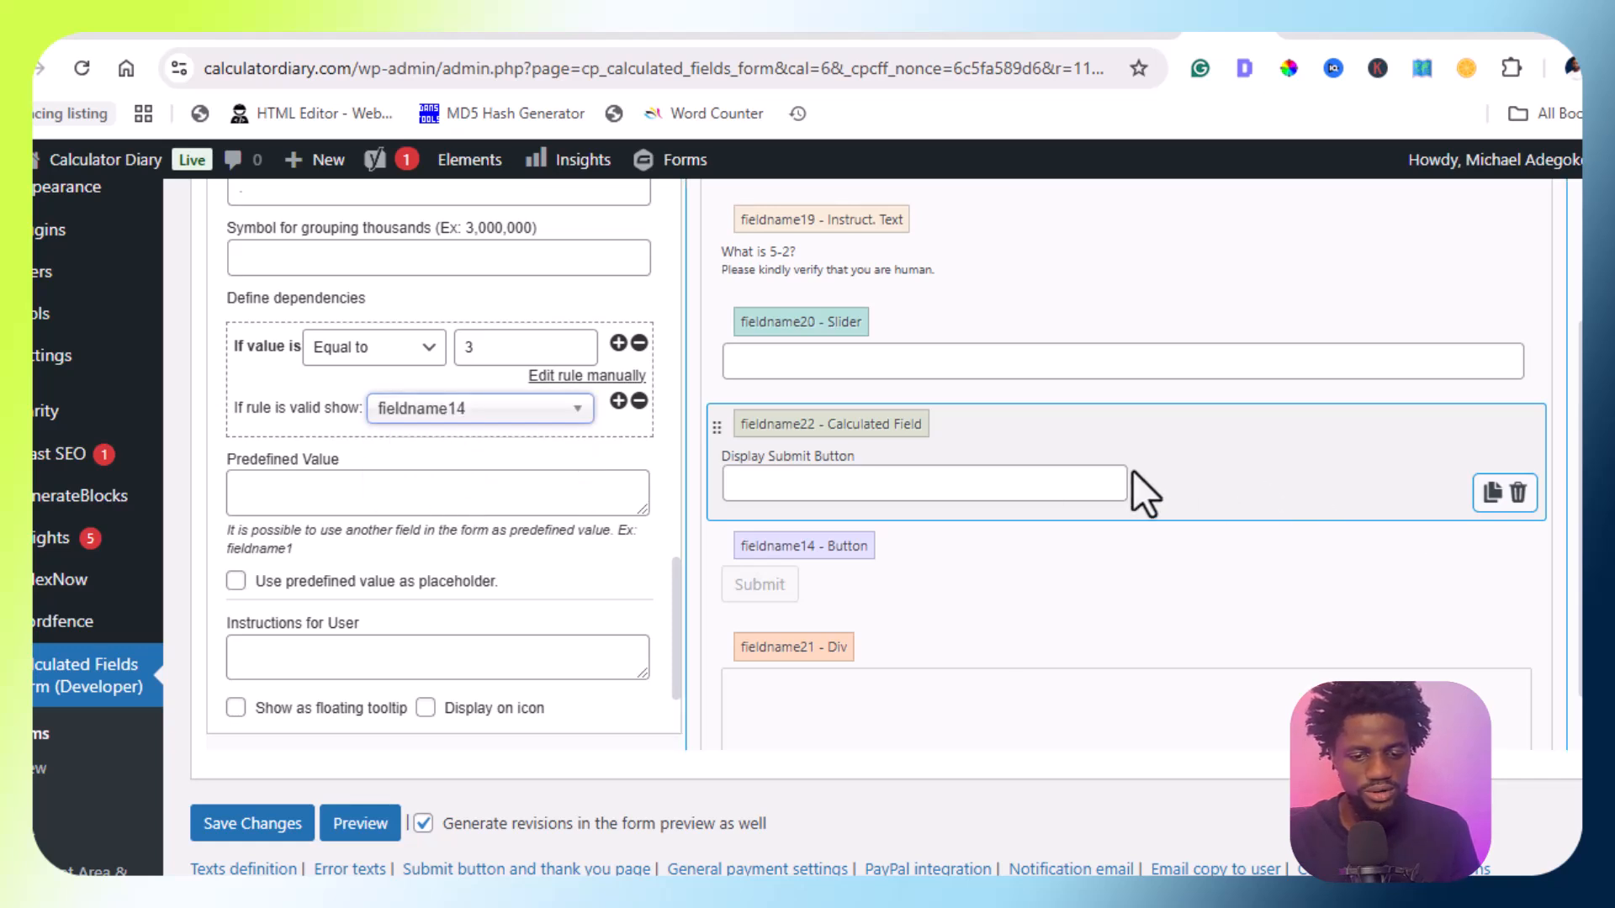
scroll(1262, 496, "down", 1)
scroll(1262, 505, "down", 2)
left_click(221, 706)
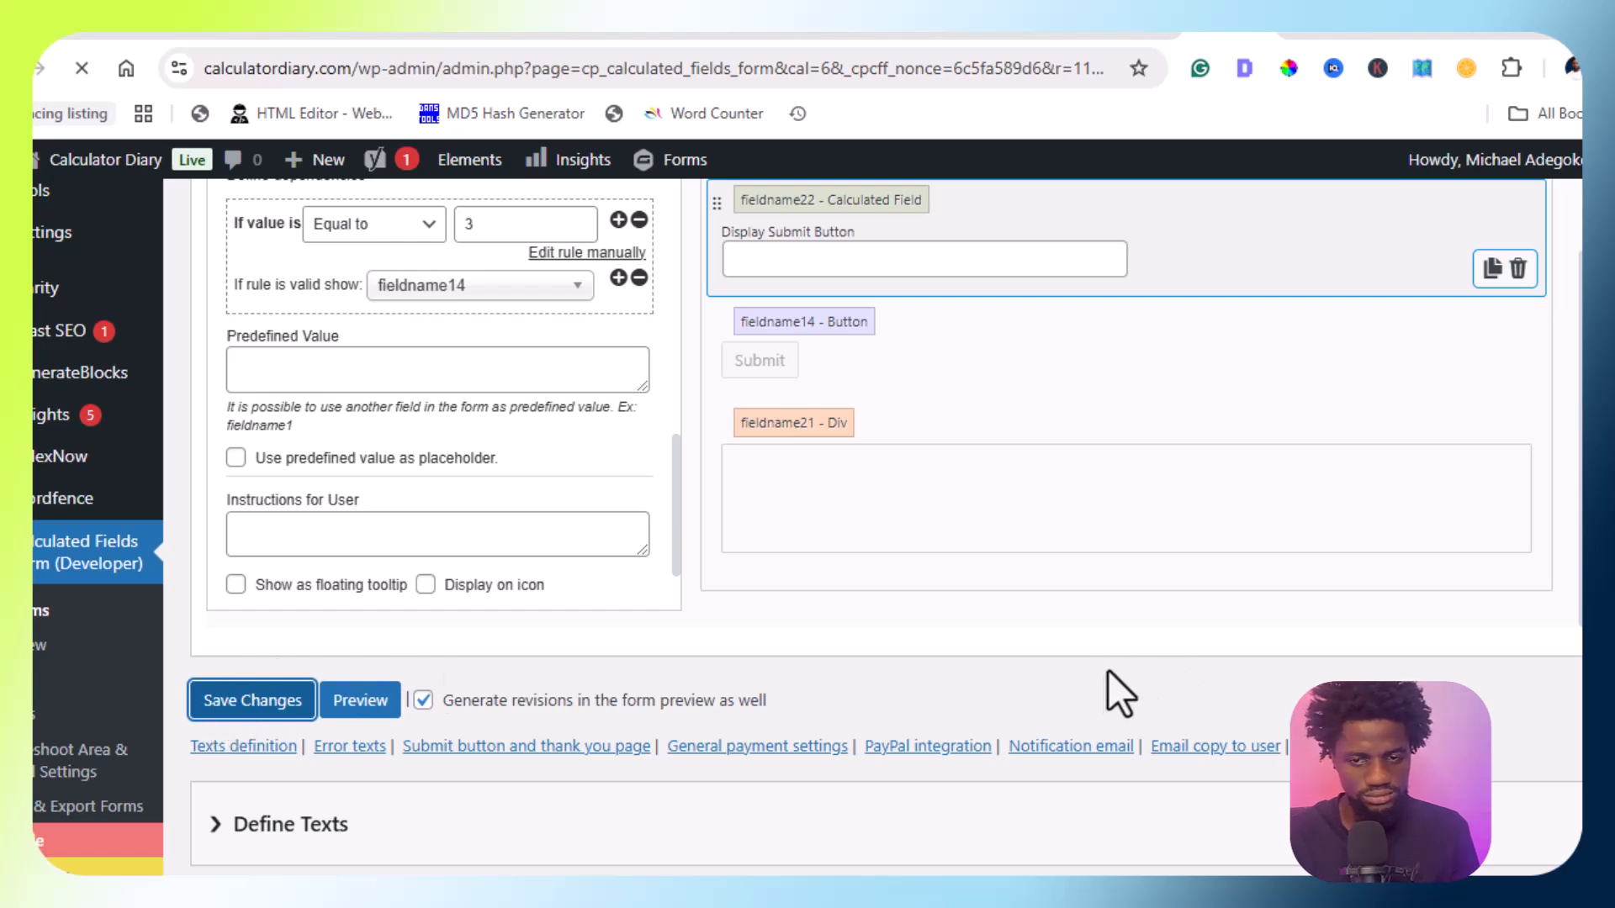
Switch to the live contact page and test the verification slider from its minimum to its maximum
left_click(1315, 4)
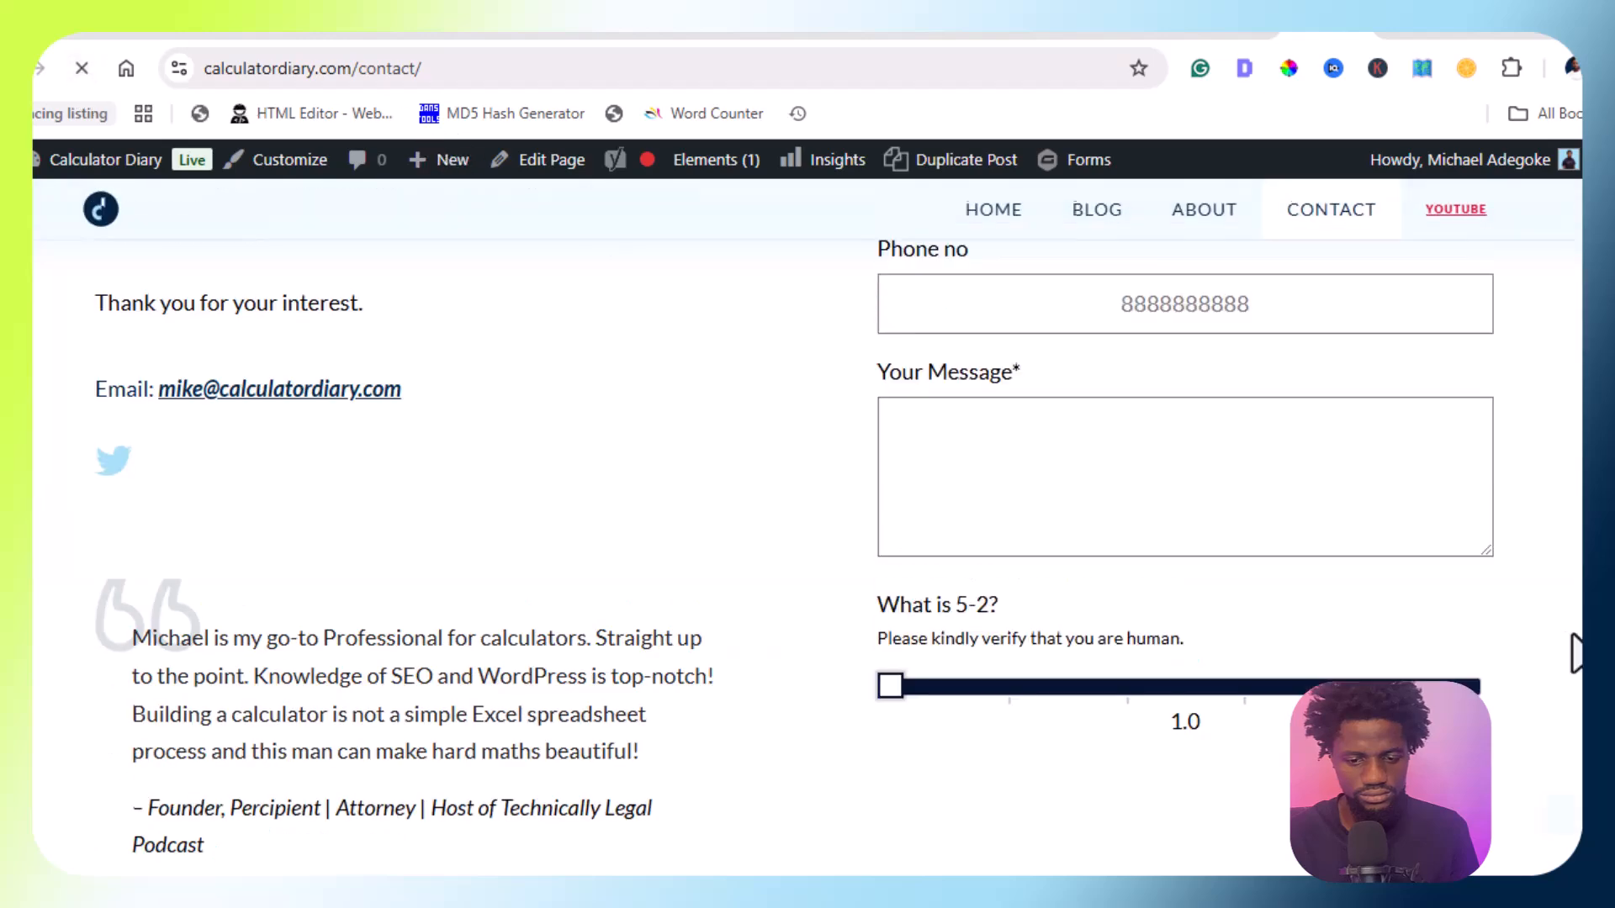
scroll(1573, 653, "up", 1)
scroll(840, 658, "down", 2)
left_click_drag(891, 565, 1525, 613)
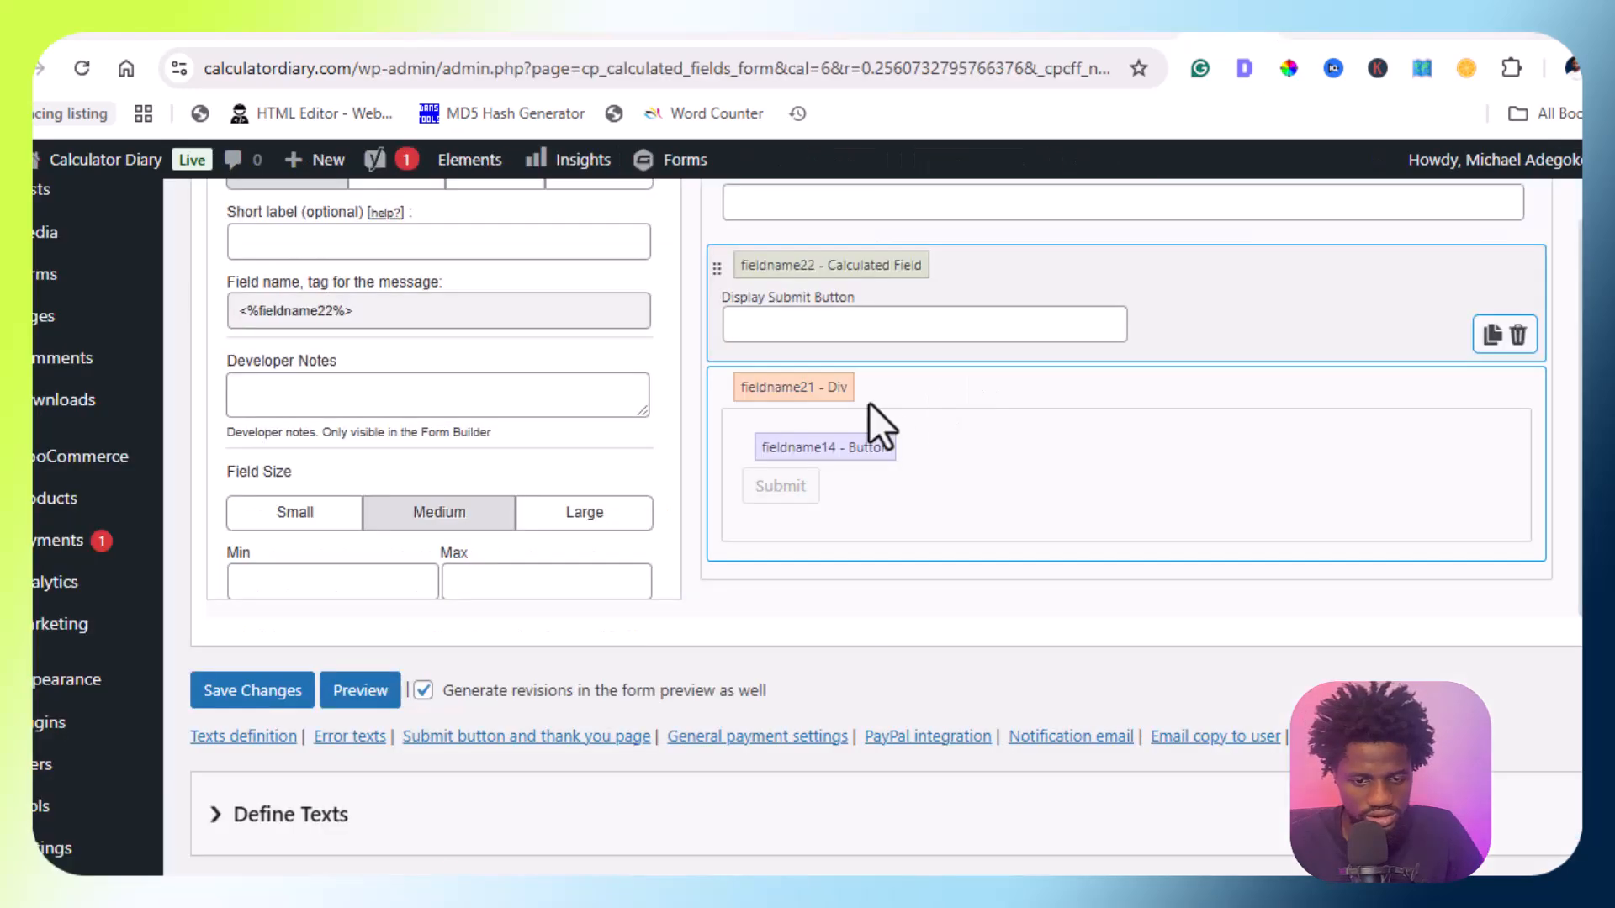
Check in the builder that the submit button sits inside the div and review the calculated field's dependency and equation
left_click(901, 479)
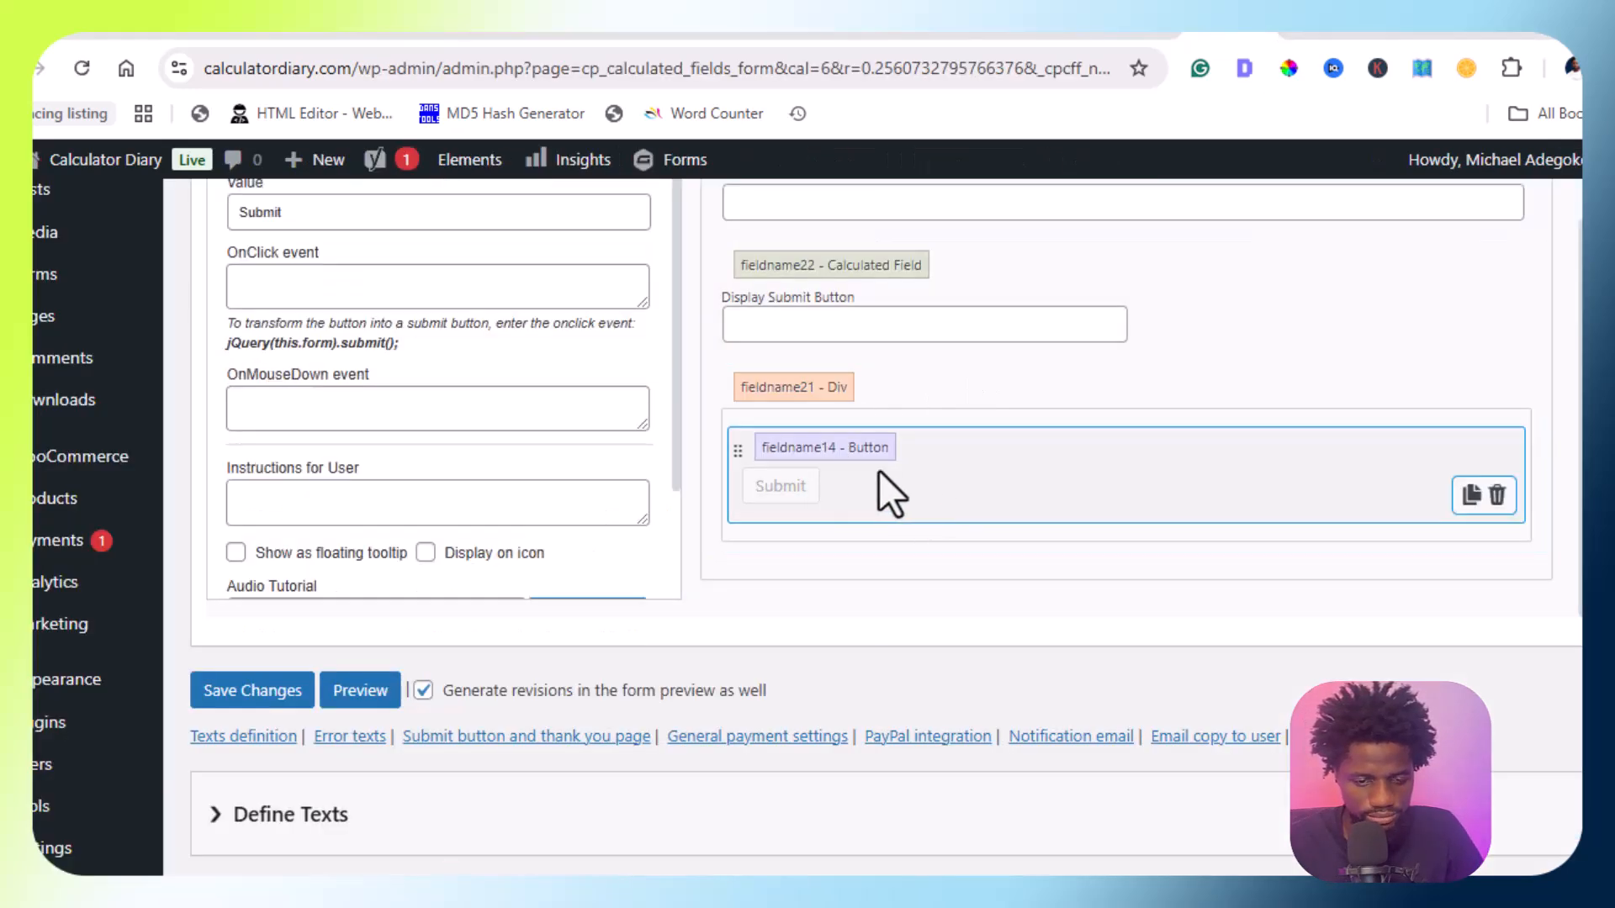
left_click(915, 417)
left_click(845, 311)
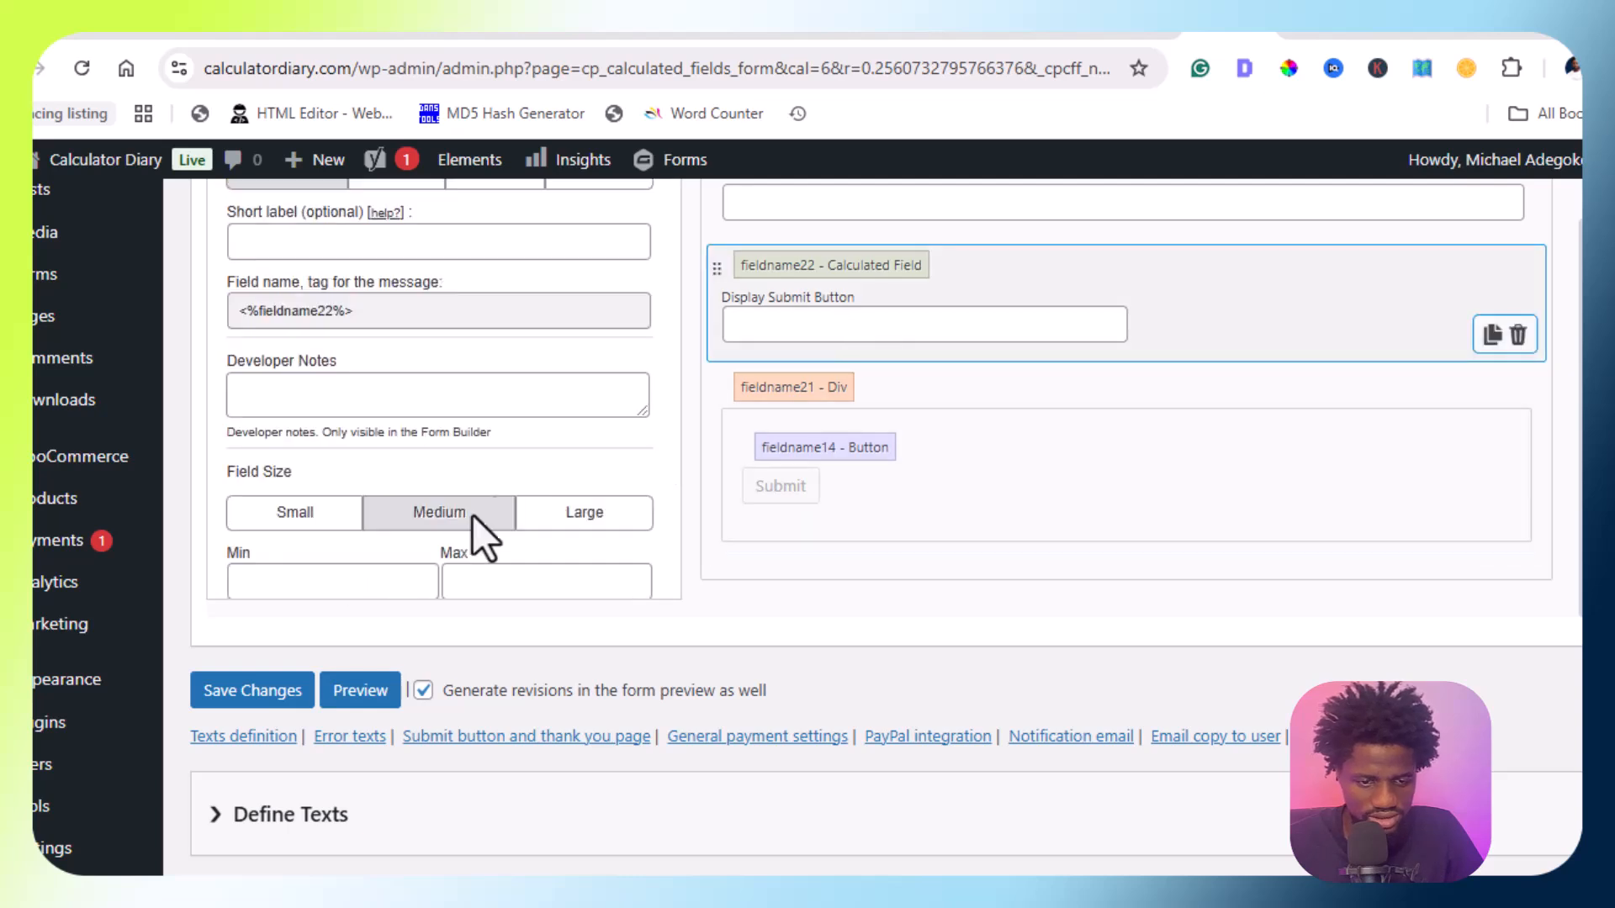
scroll(496, 505, "down", 15)
scroll(495, 486, "down", 5)
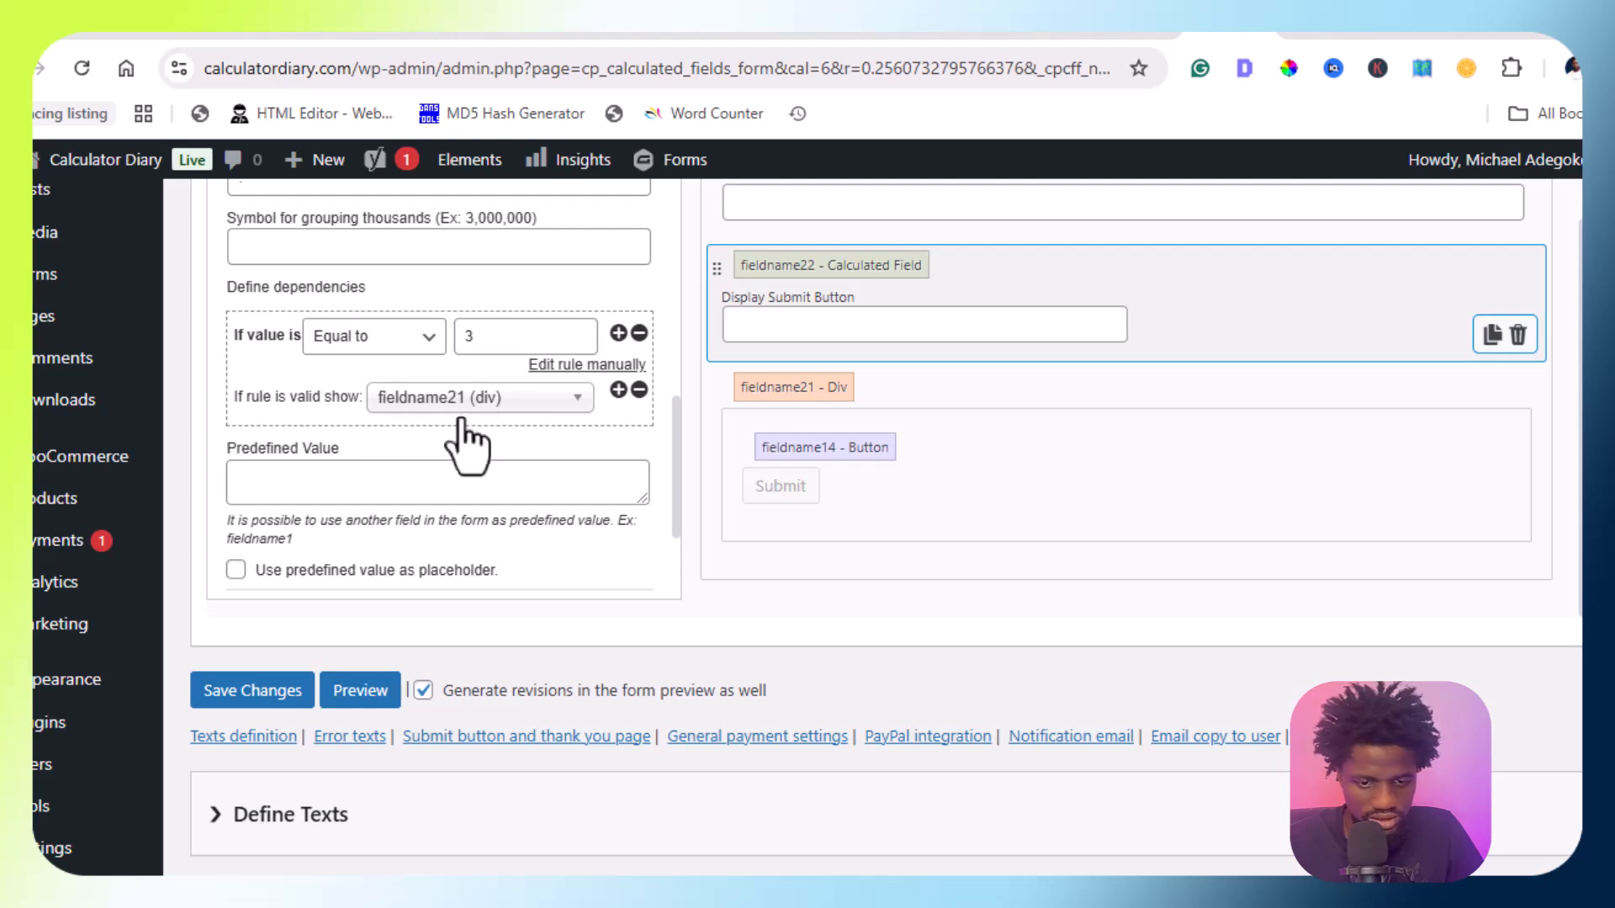
scroll(525, 447, "up", 18)
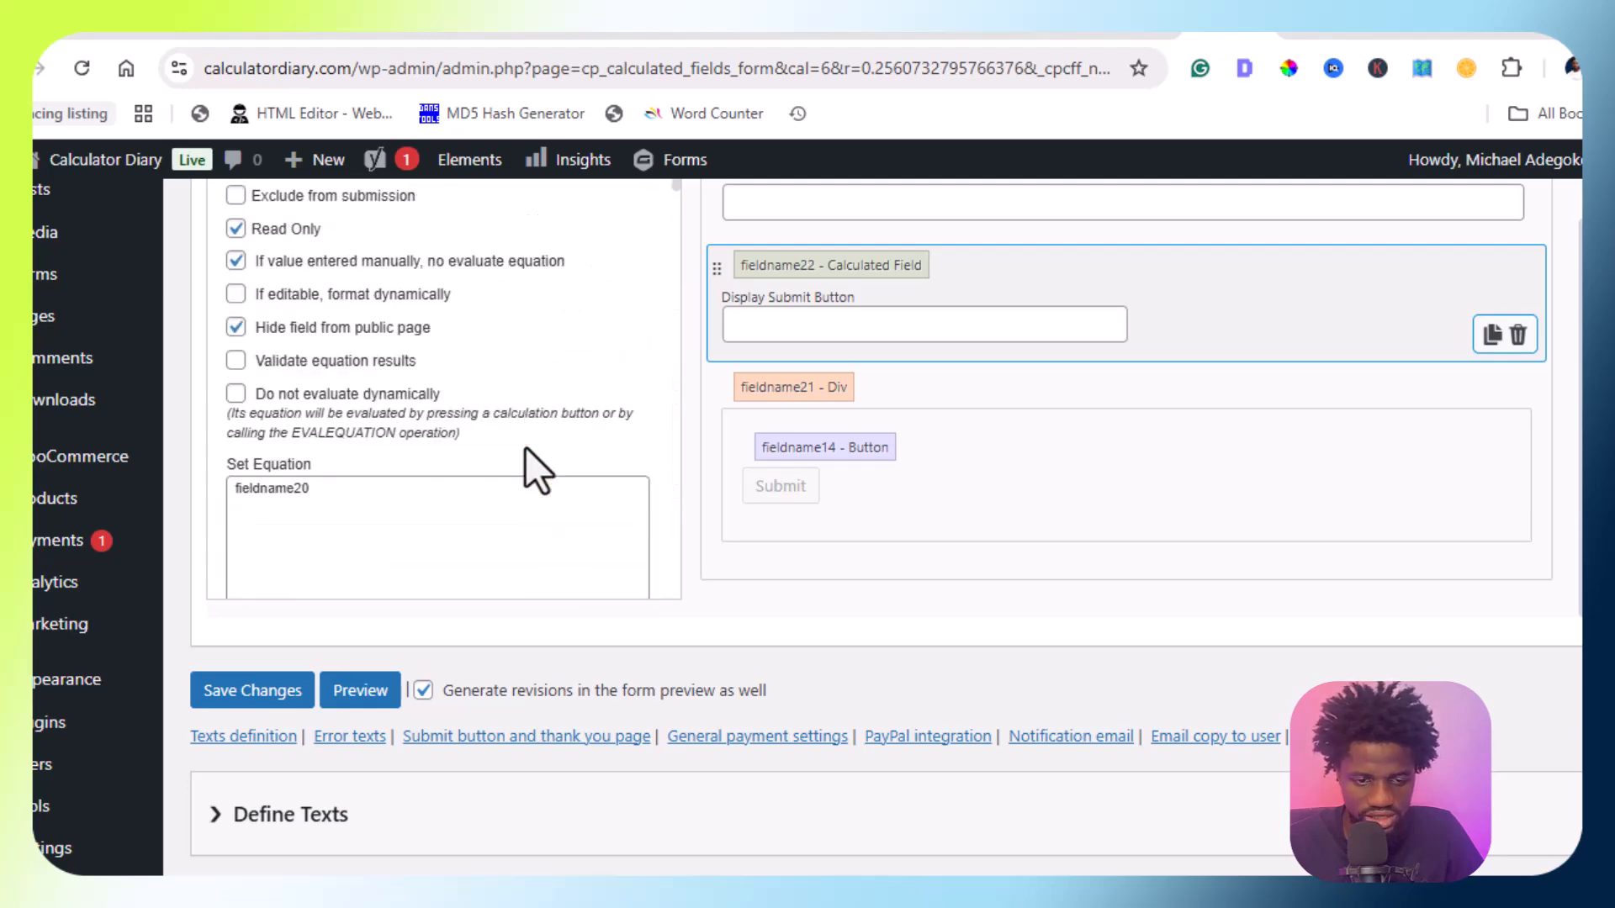
Review the submit button's settings, including its button type, value and CSS layout keywords
left_click(1083, 459)
scroll(456, 366, "up", 3)
scroll(456, 366, "up", 2)
scroll(468, 577, "down", 4)
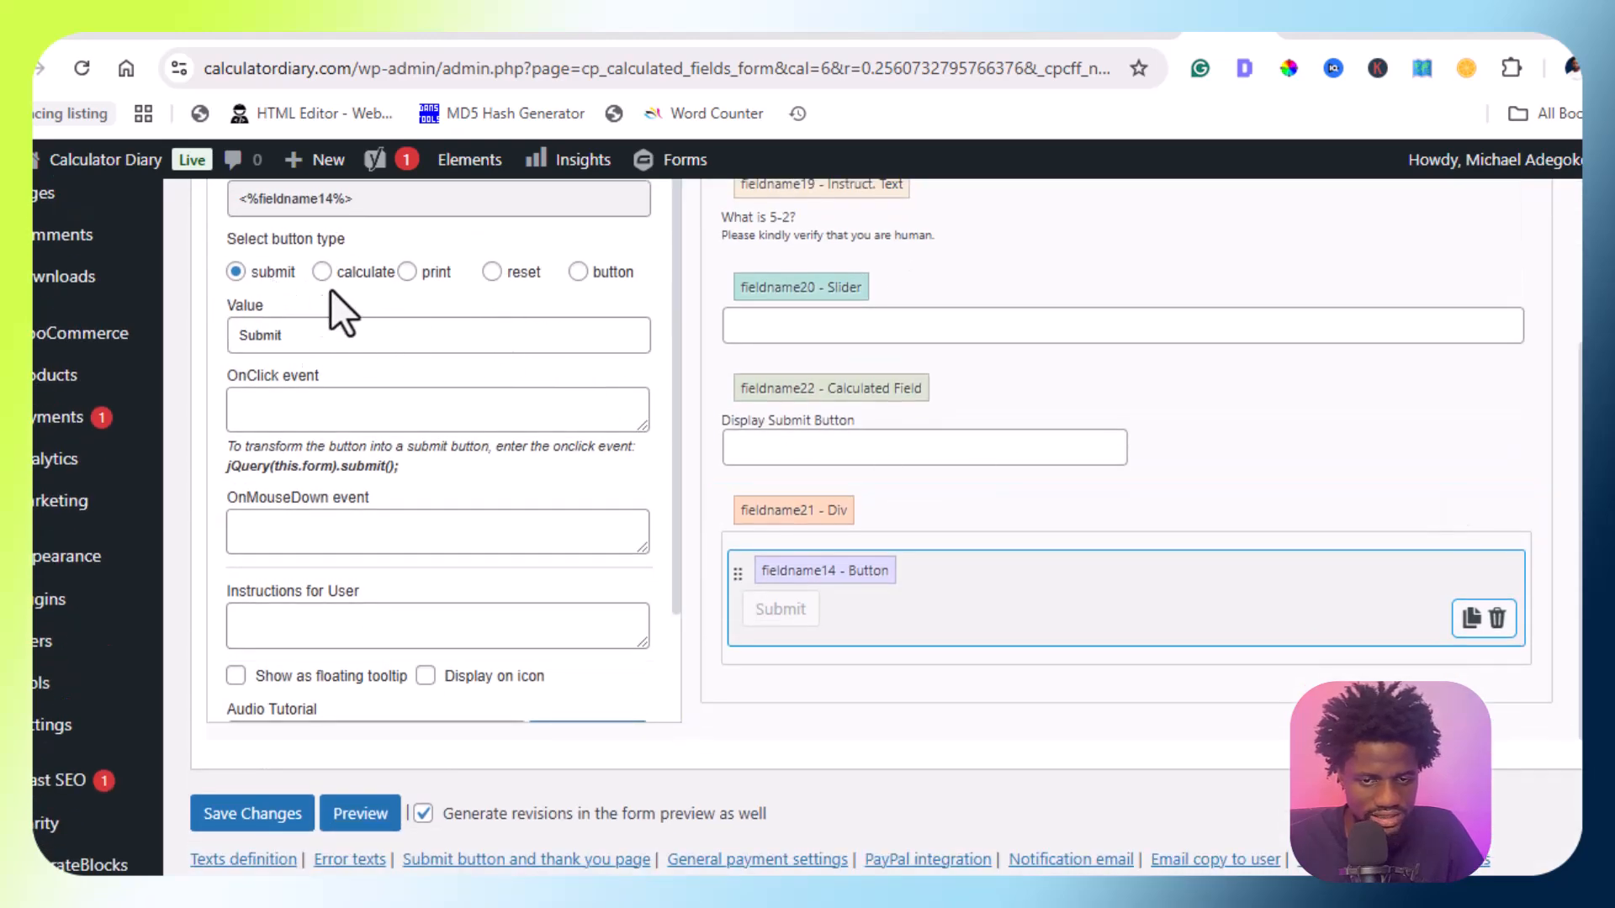
scroll(673, 498, "down", 2)
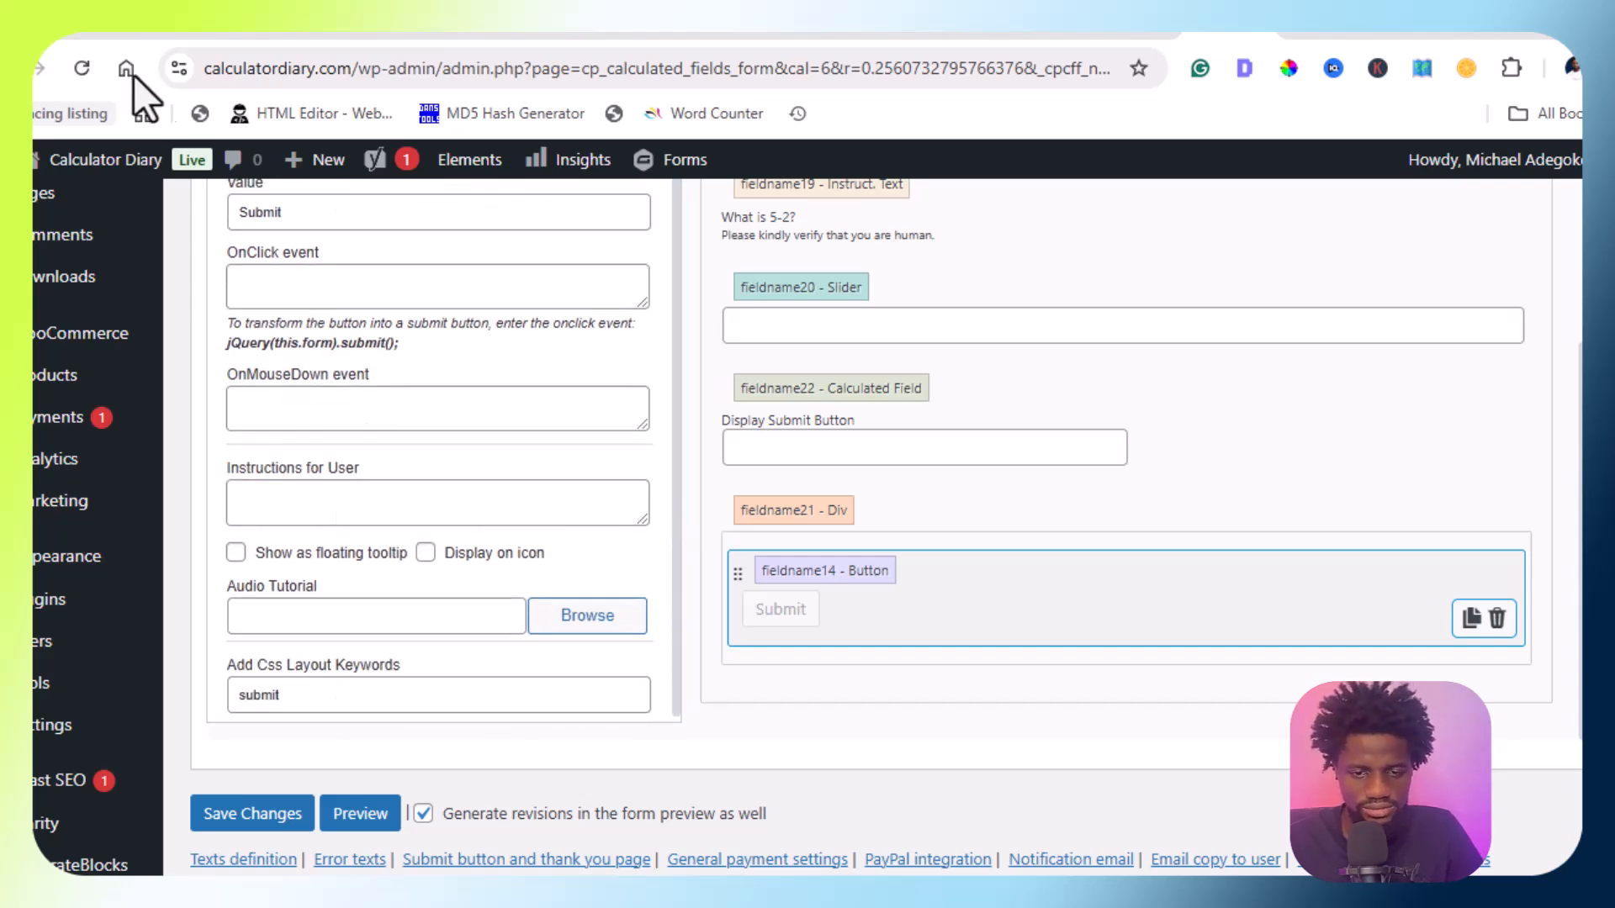
scroll(925, 431, "up", 2)
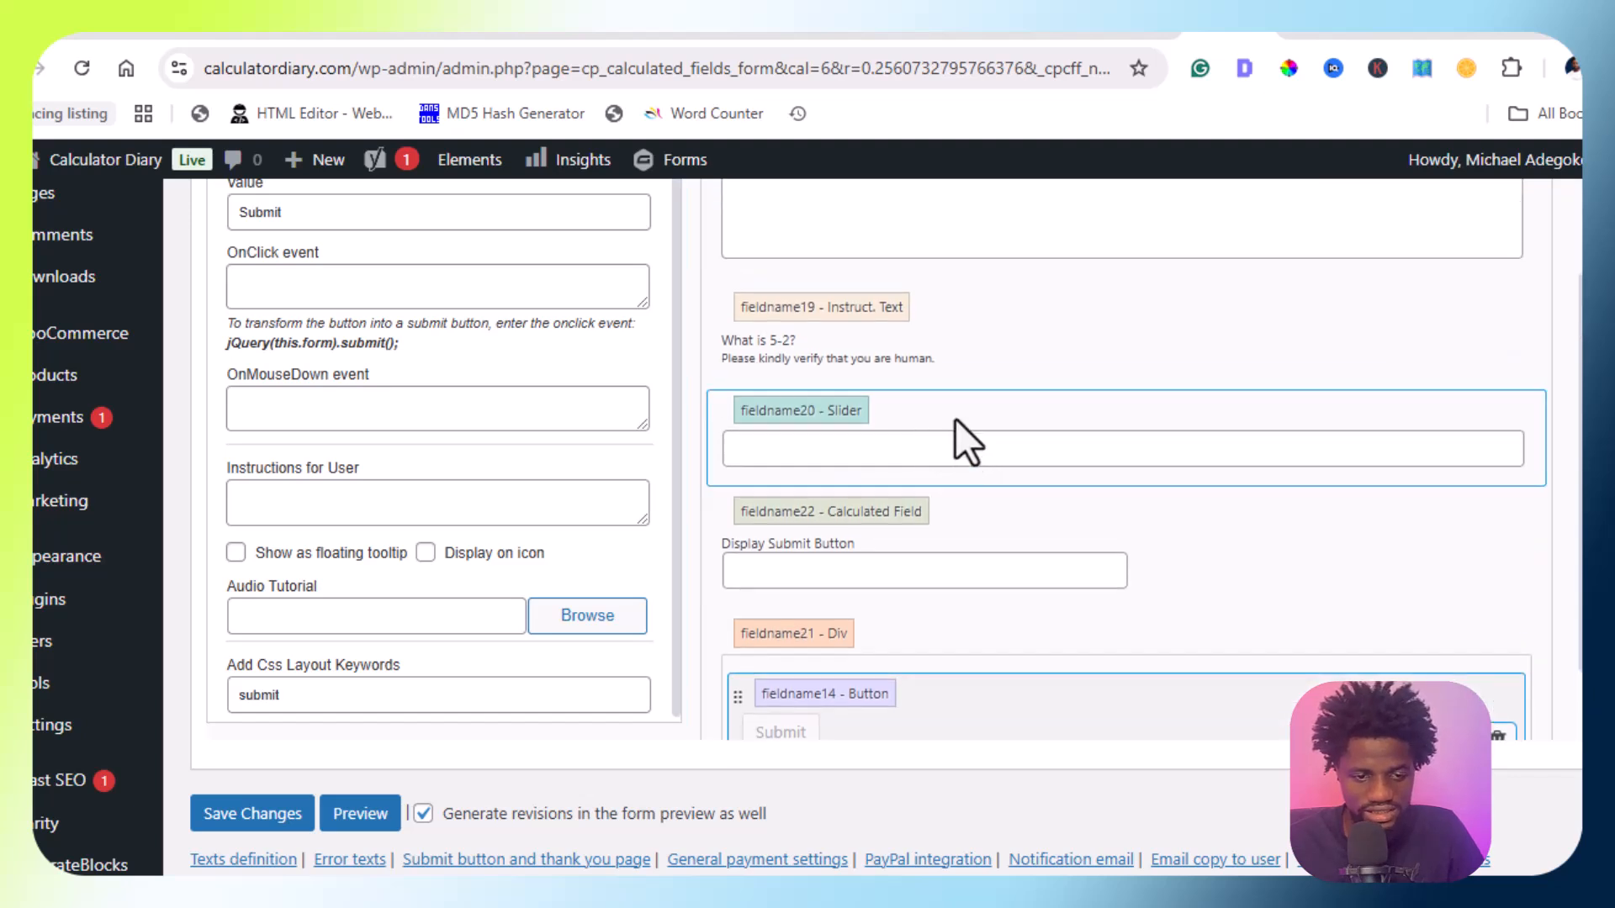